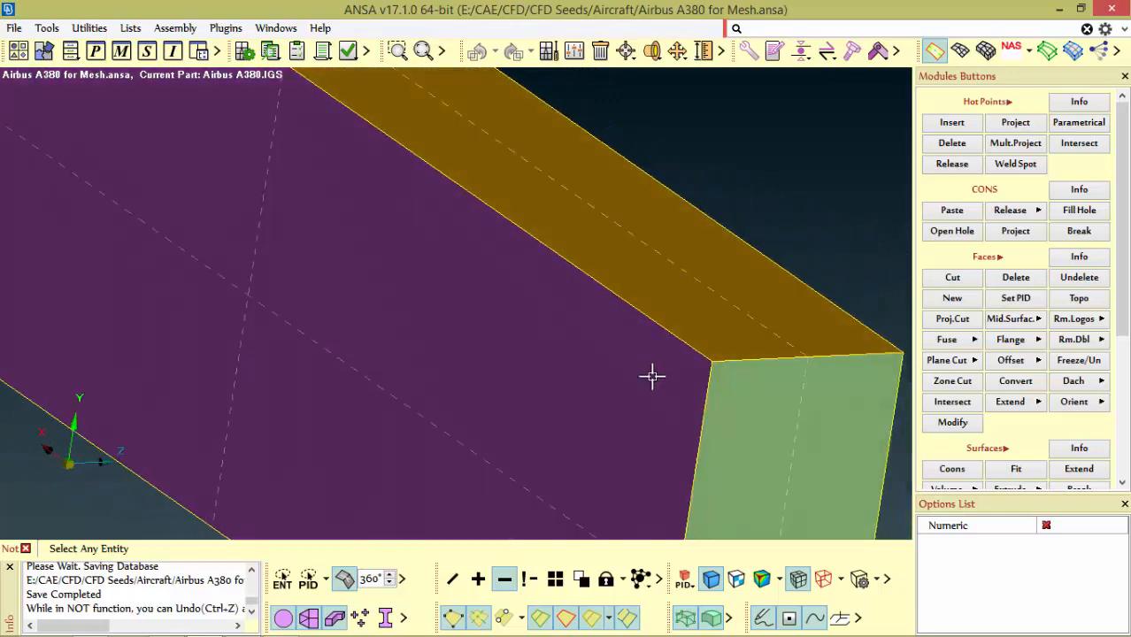
Hide the flow-domain box faces around the aircraft with the Not function, and bring all entities back into view
scroll(571, 358, "down", 4)
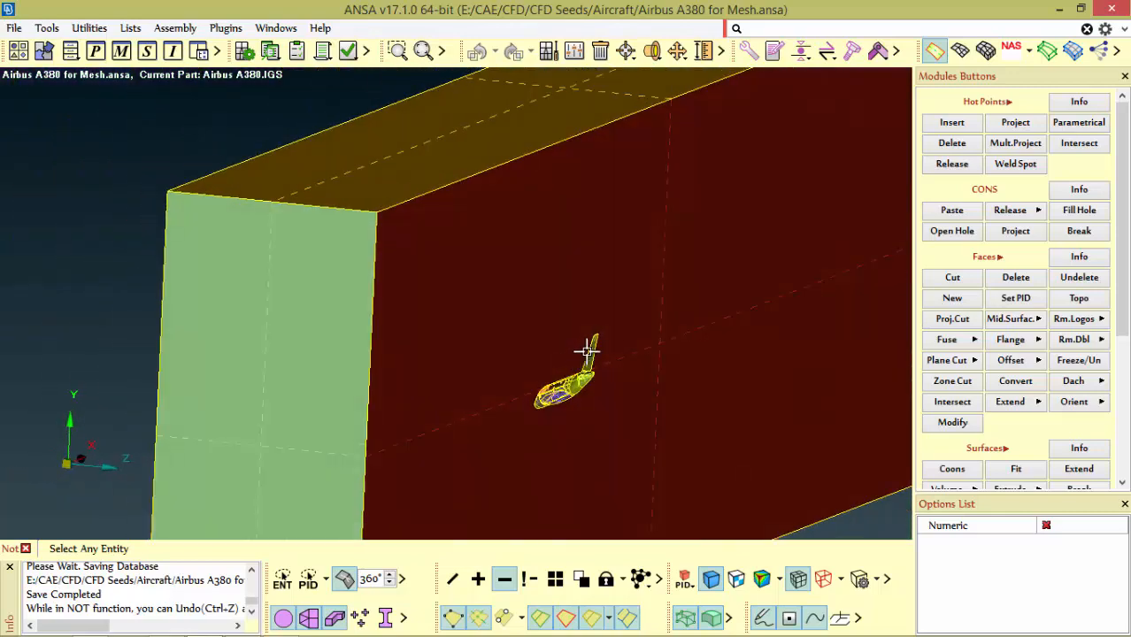
left_click(506, 582)
left_click_drag(344, 227, 397, 314)
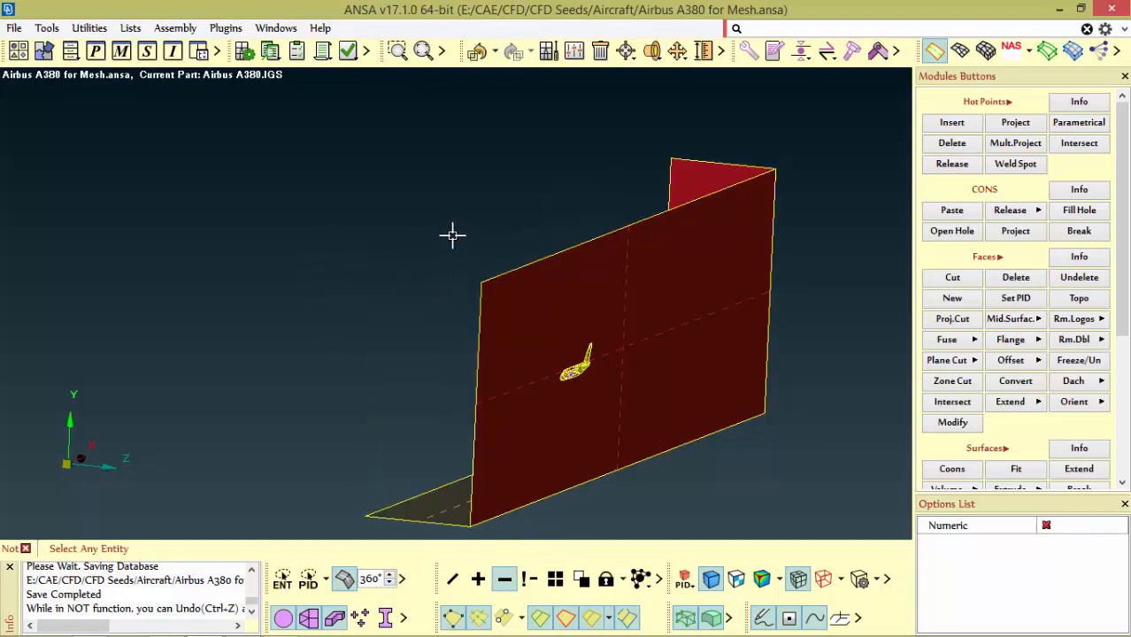
left_click_drag(447, 228, 501, 307)
middle_click(496, 308)
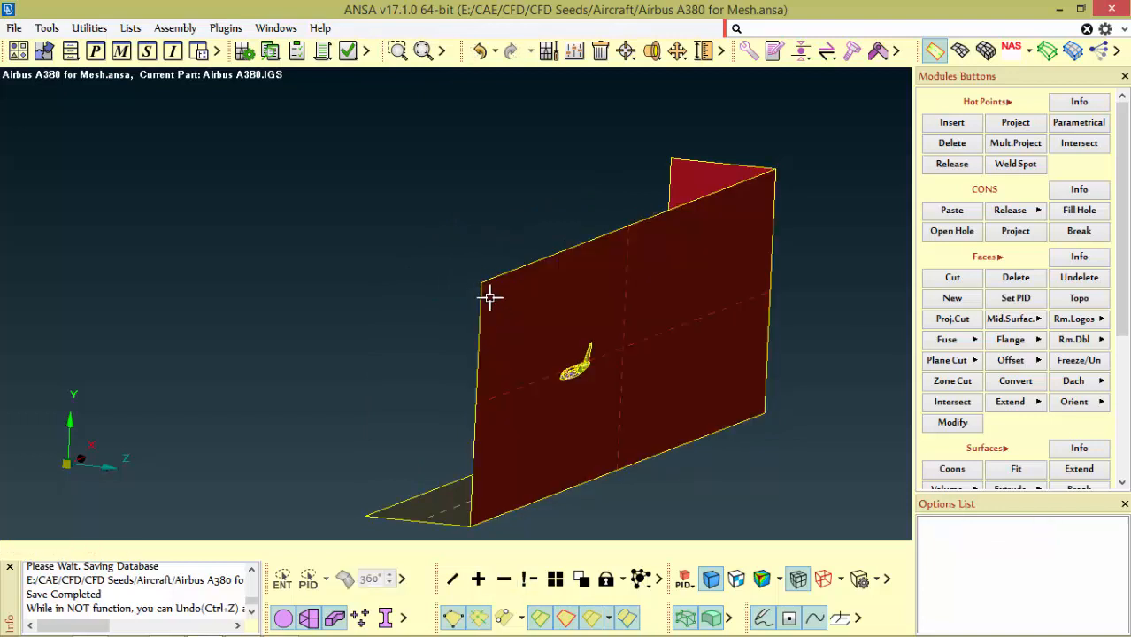
left_click(504, 578)
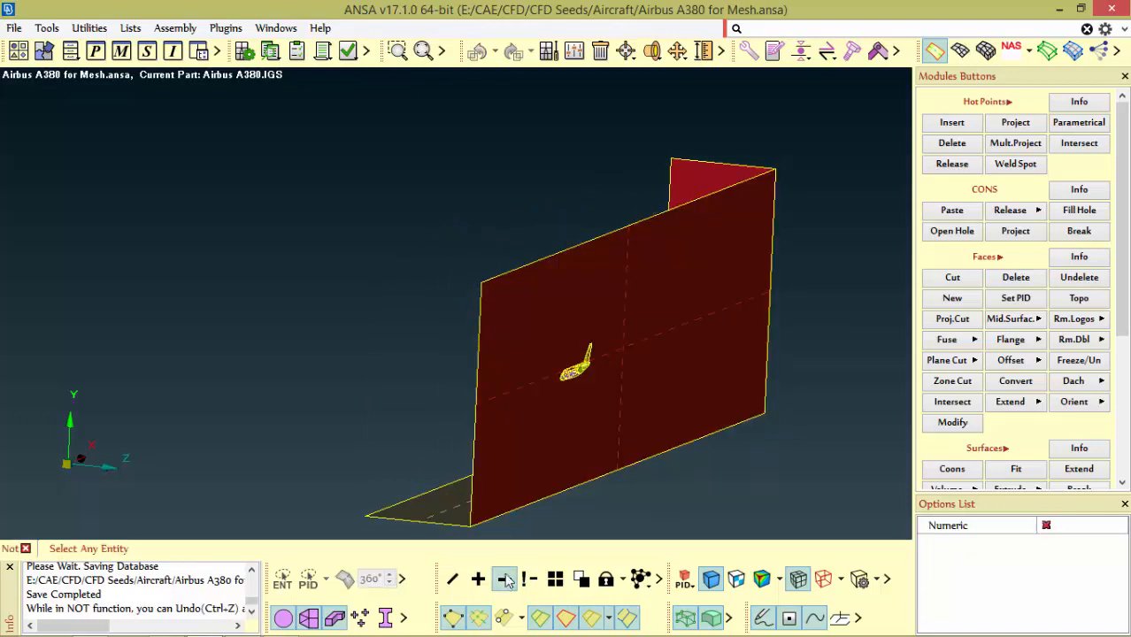
left_click_drag(443, 234, 492, 352)
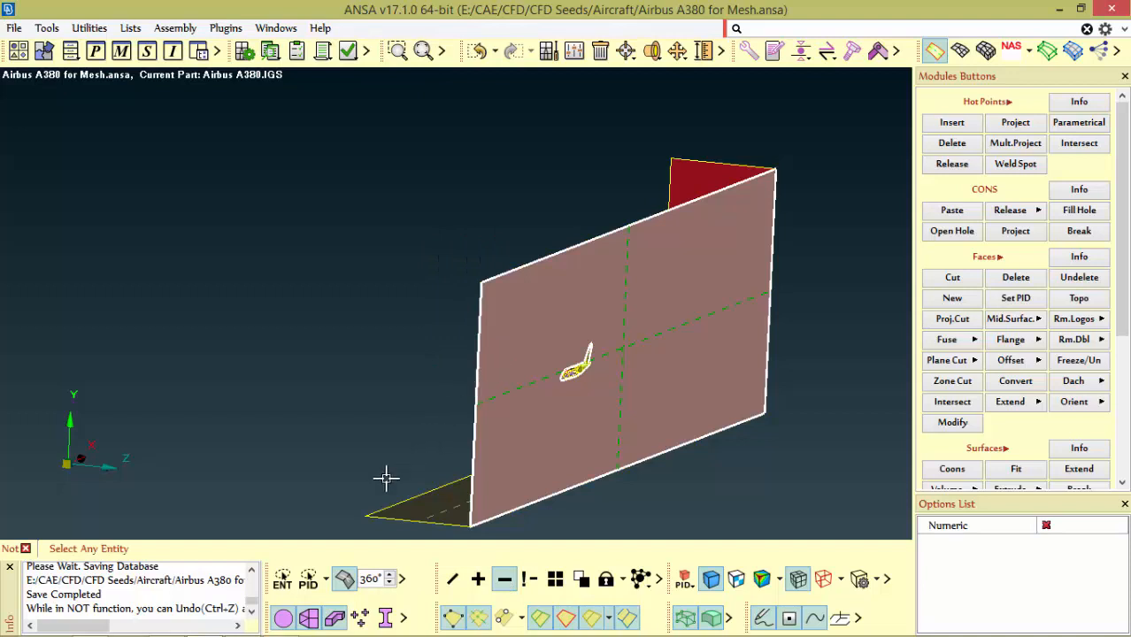
left_click_drag(347, 461, 511, 537)
left_click_drag(706, 119, 787, 265)
middle_click(784, 263)
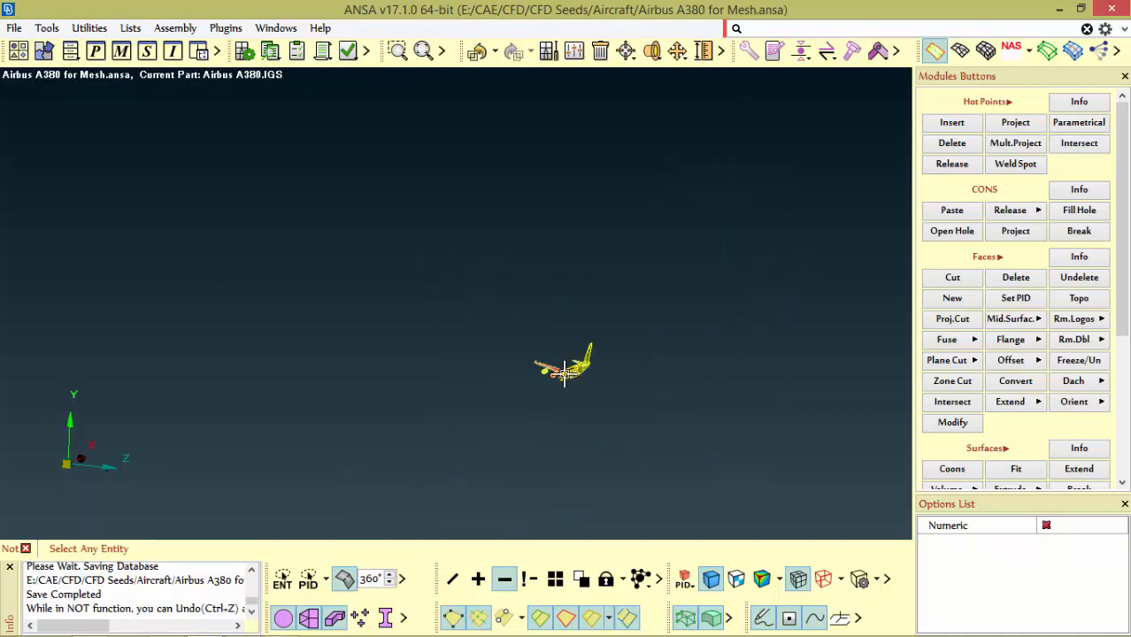
scroll(565, 373, "up", 3)
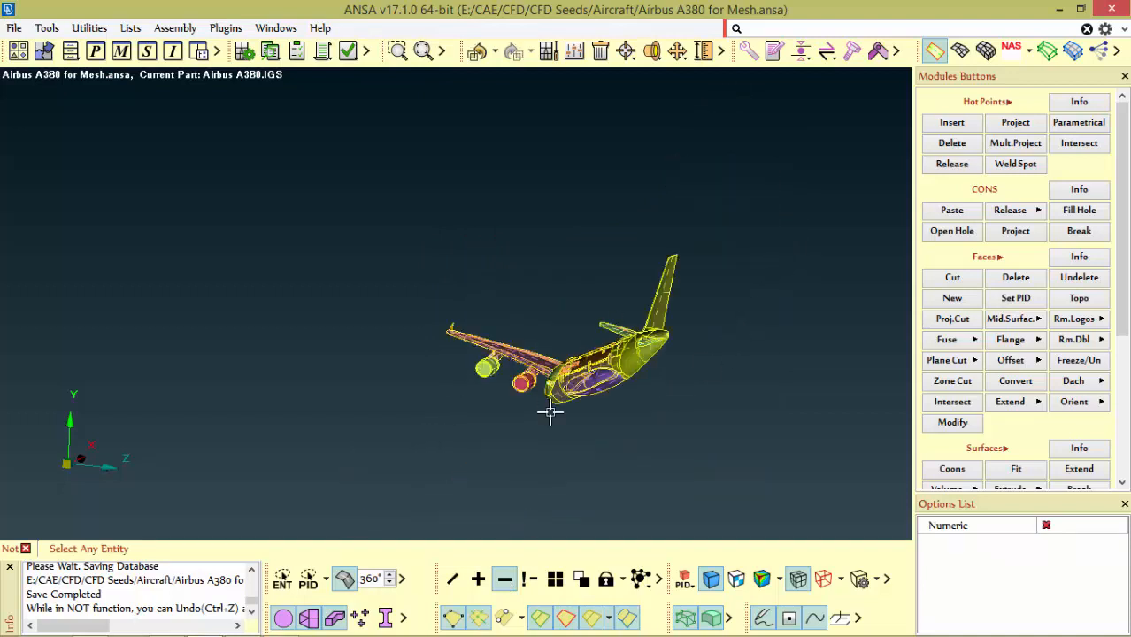
left_click(557, 578)
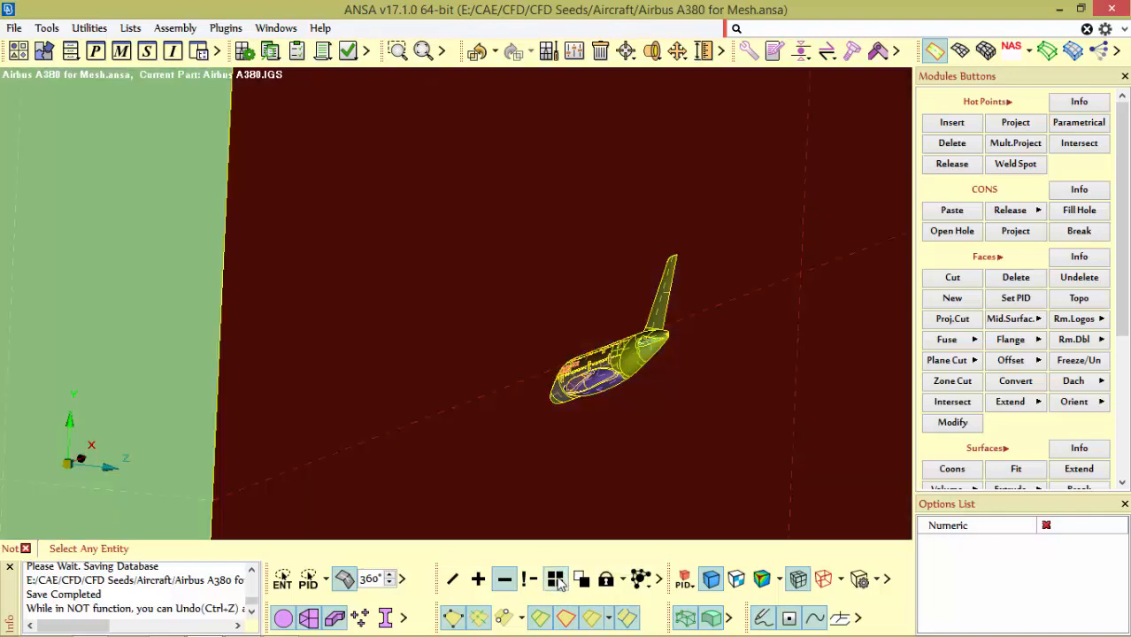
Hide the 00 inlet, 00 side, 00 top, 00 bottom, 00 outlet and 00 symmetry properties from the property list
left_click(96, 53)
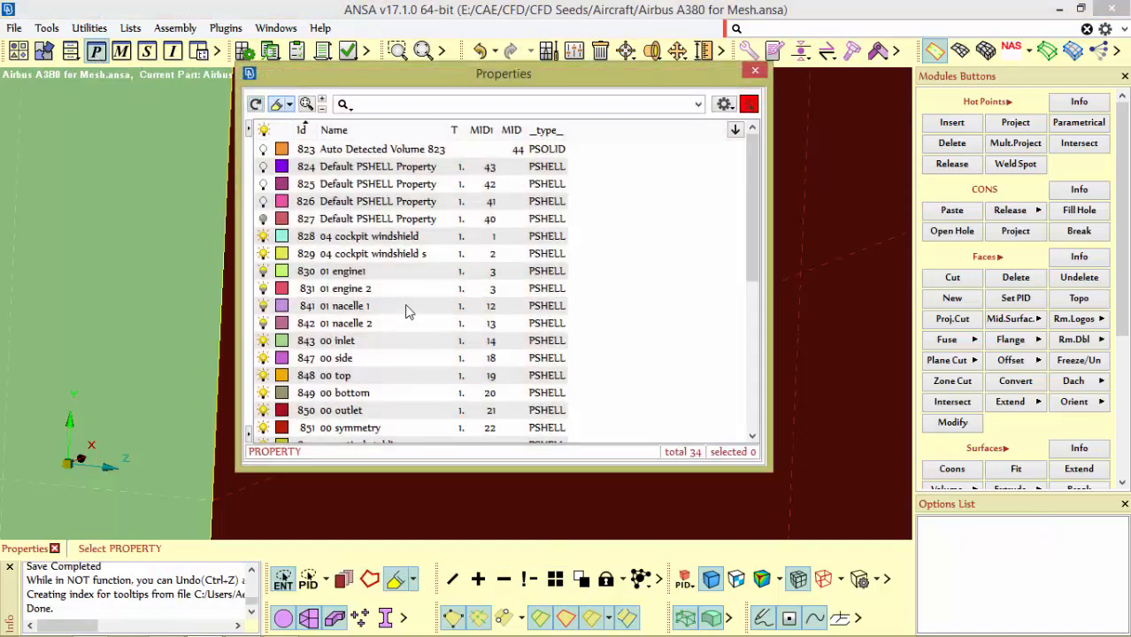
scroll(407, 309, "down", 6)
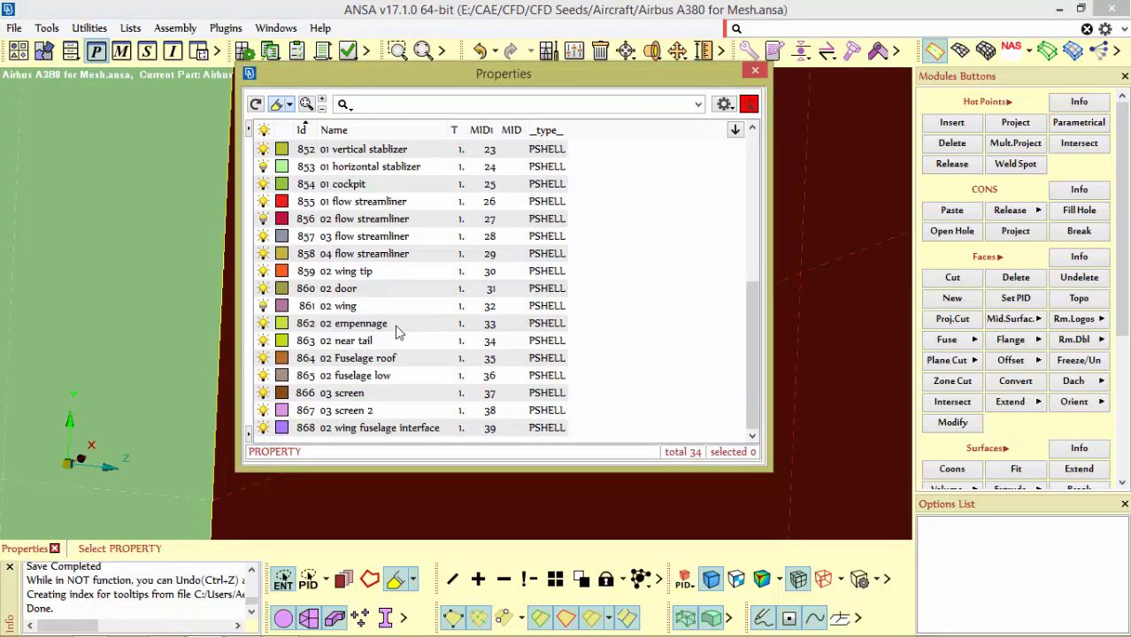
scroll(395, 330, "up", 4)
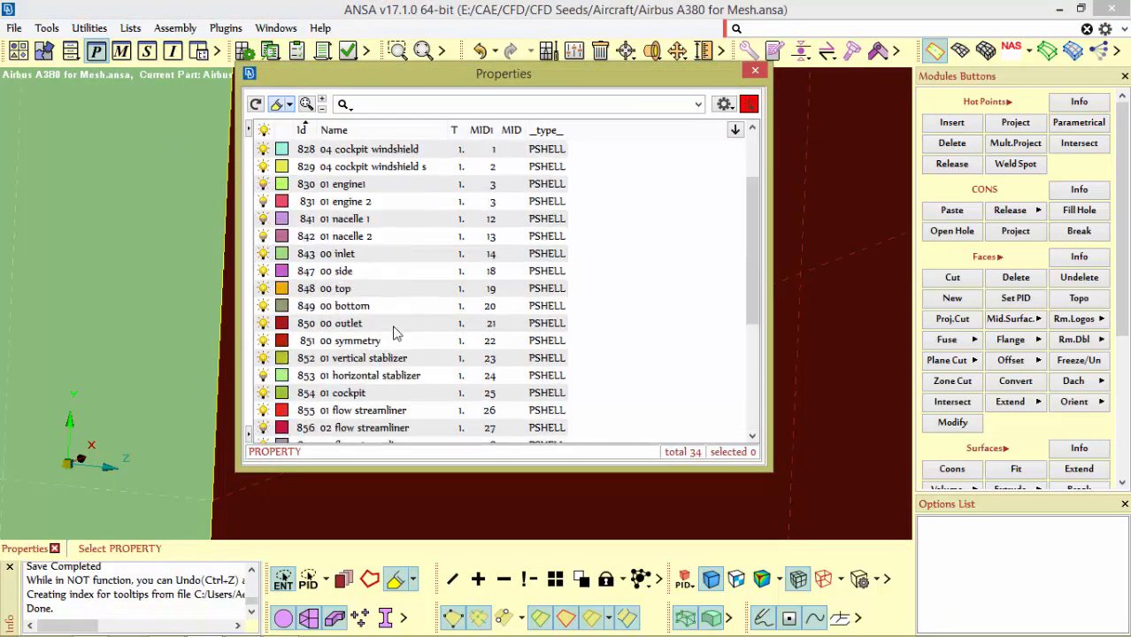
left_click(376, 255)
left_click(376, 272, "ctrl")
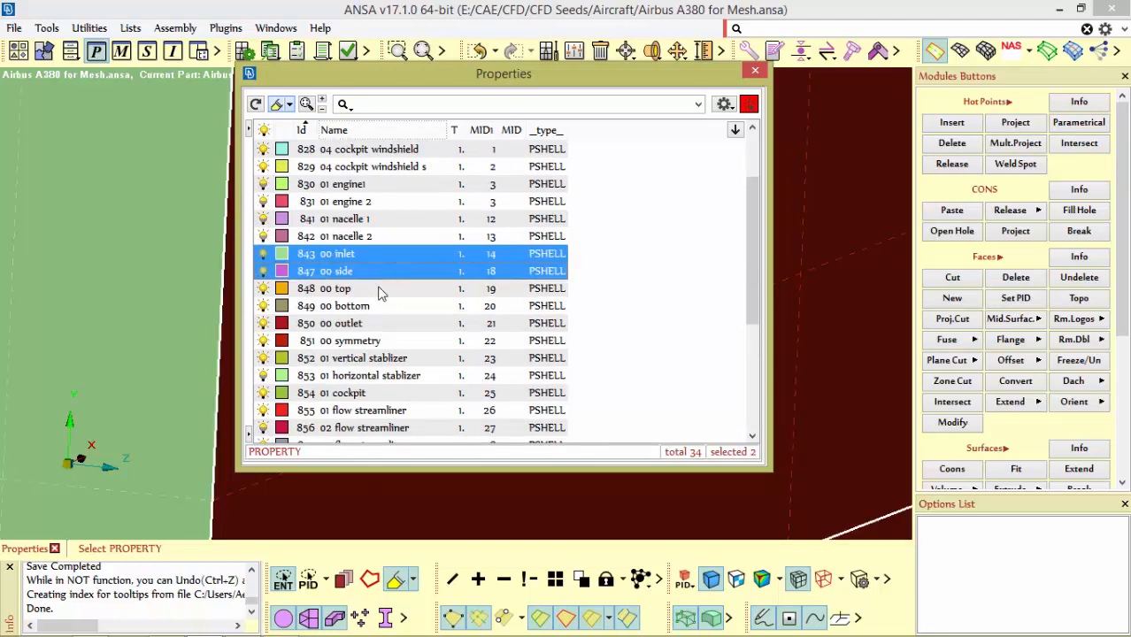
left_click(380, 289, "ctrl")
left_click(385, 306, "ctrl")
left_click(392, 324, "ctrl")
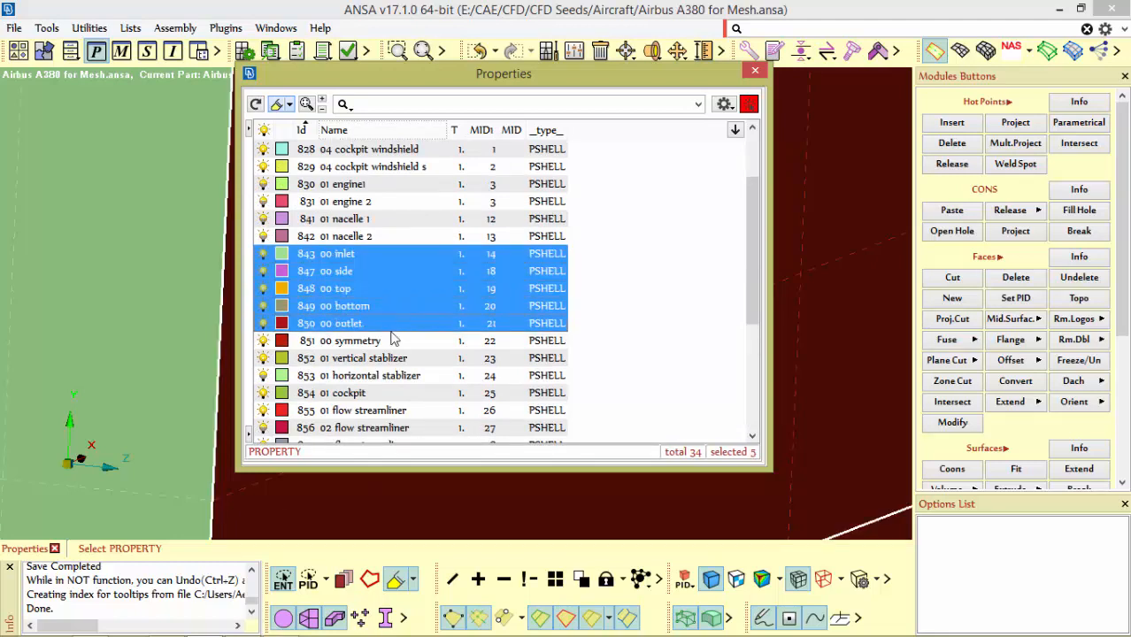
left_click(396, 344, "ctrl")
right_click(396, 343)
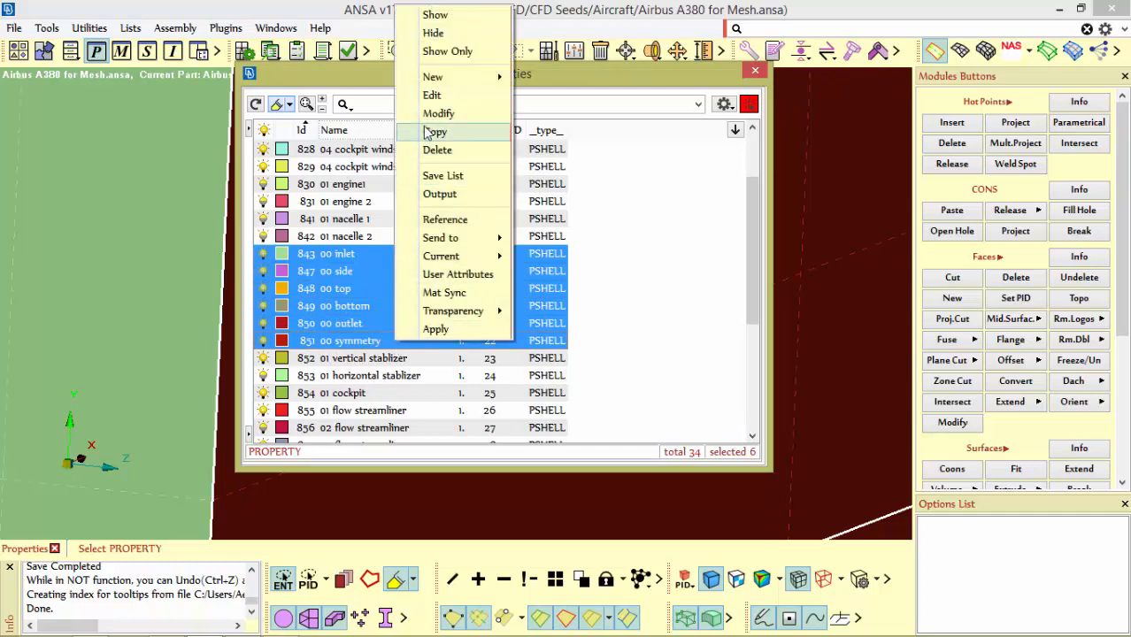
left_click(438, 35)
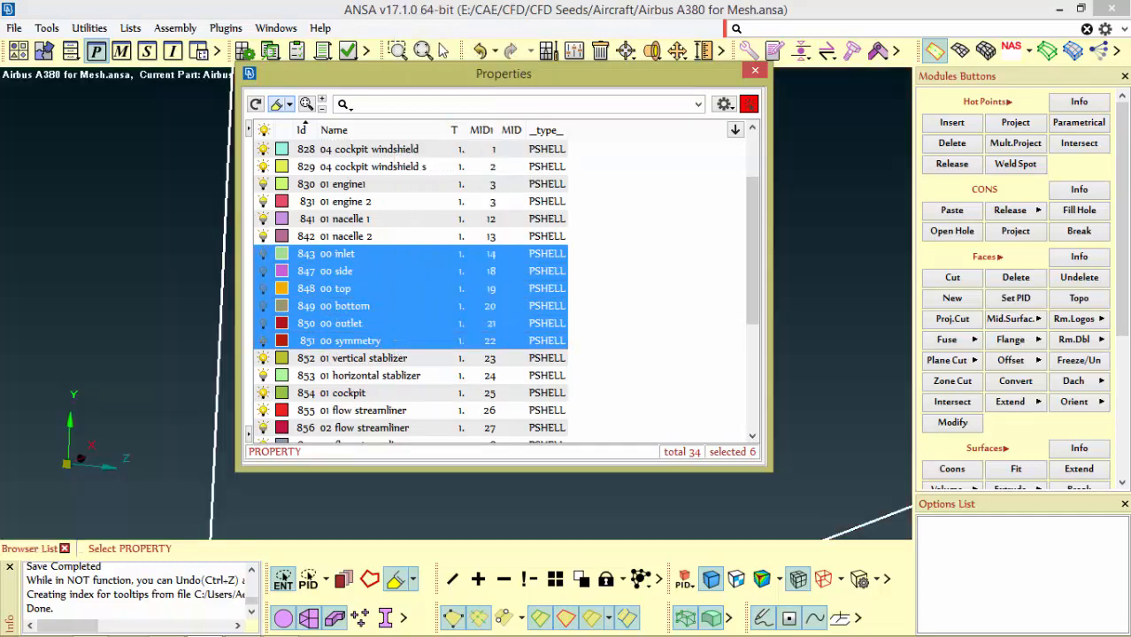
left_click(758, 73)
Lock the visibility so that only the displayed aircraft surfaces stay in focus
scroll(524, 327, "down", 4)
scroll(549, 348, "up", 6)
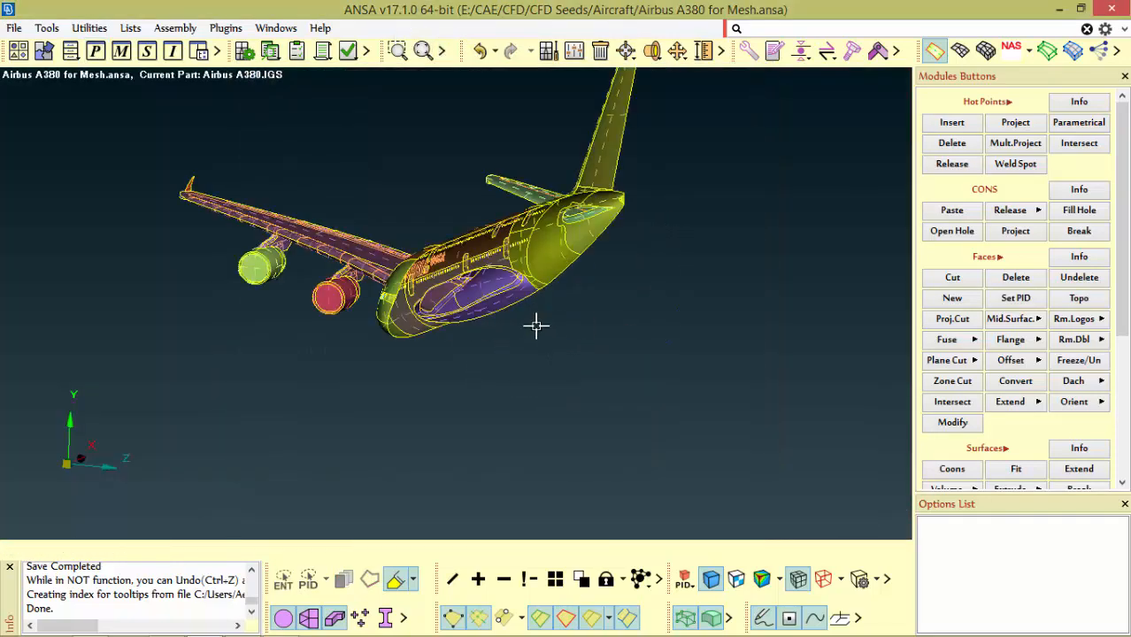
left_click_drag(462, 260, 592, 318, "ctrl")
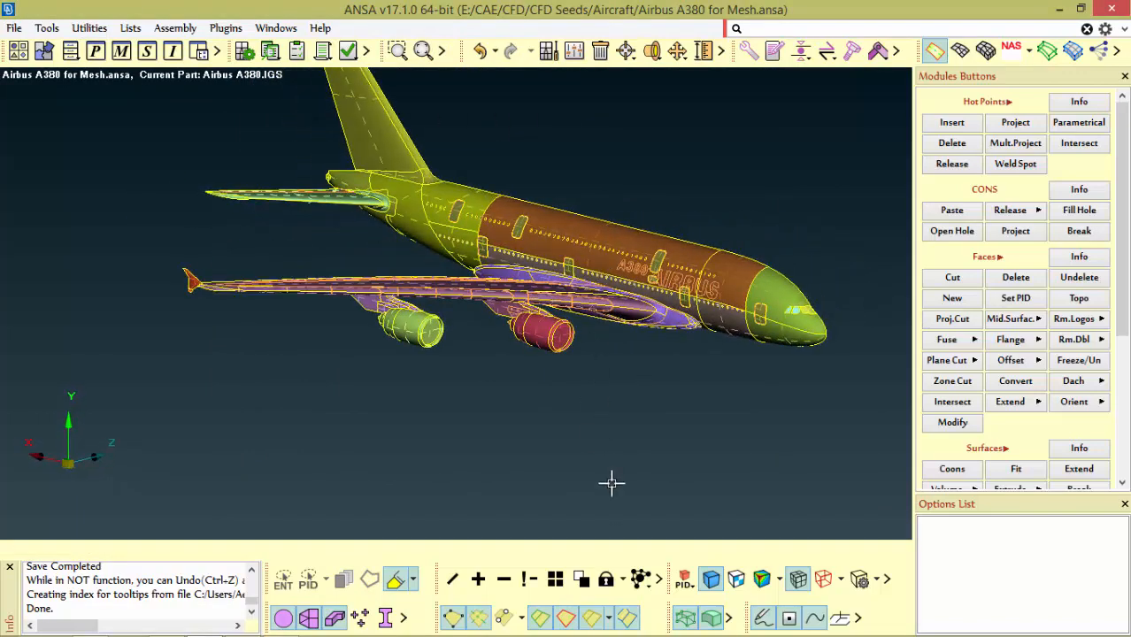
left_click(606, 580)
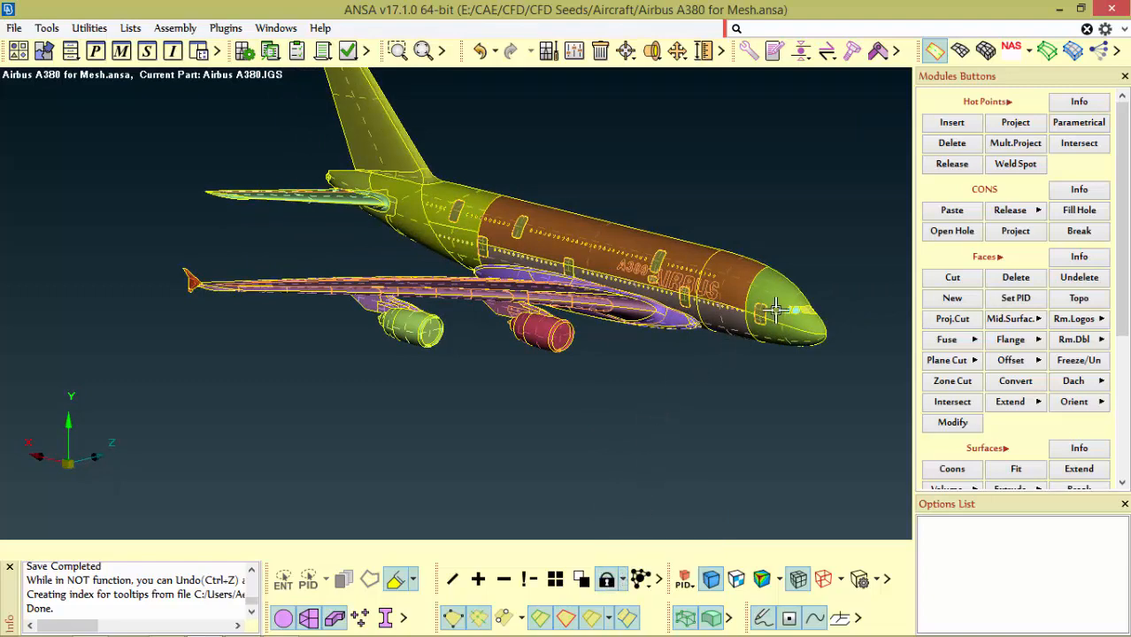
Switch from the geometry module to the shell Mesh module, with the aircraft's front fuselage in view
scroll(786, 301, "up", 5)
left_click_drag(808, 231, 781, 252, "ctrl")
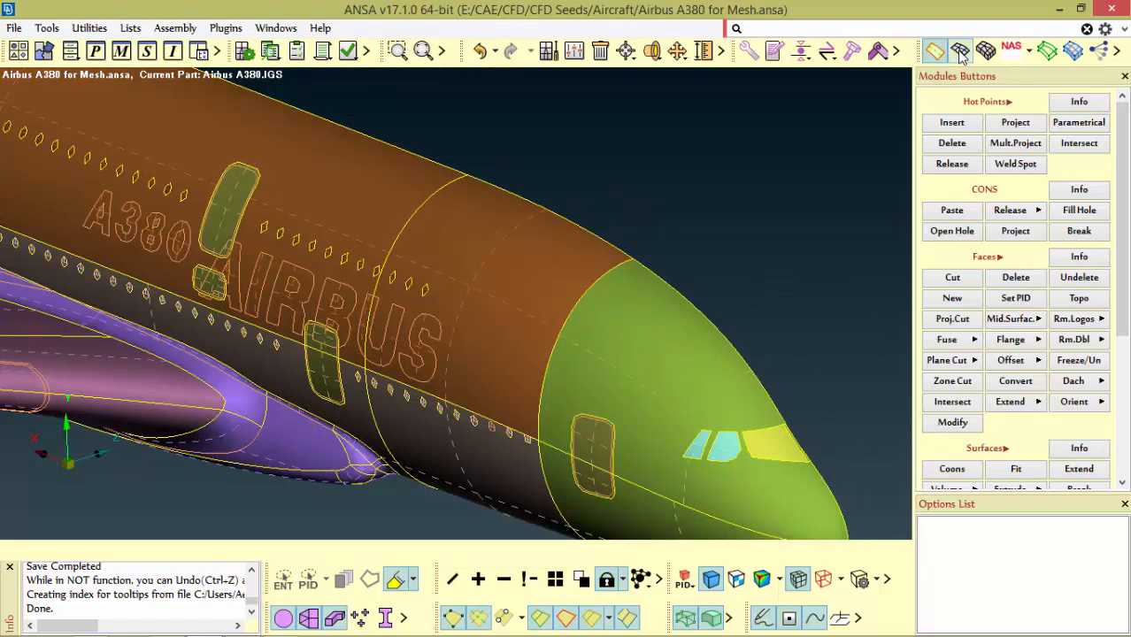
left_click(961, 51)
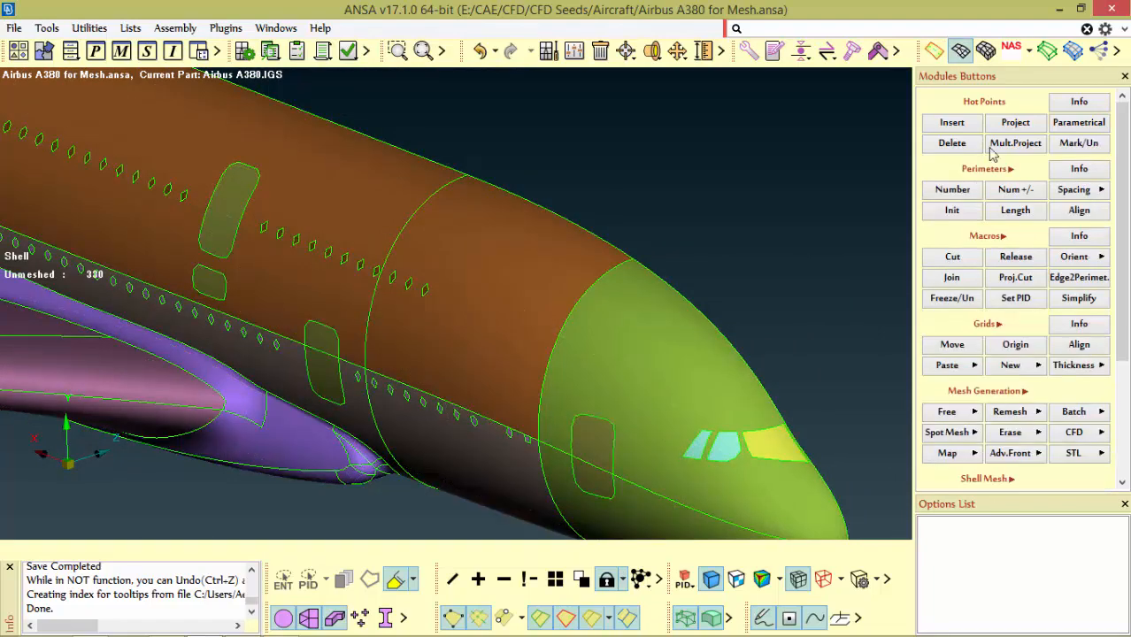
scroll(1116, 230, "down", 1)
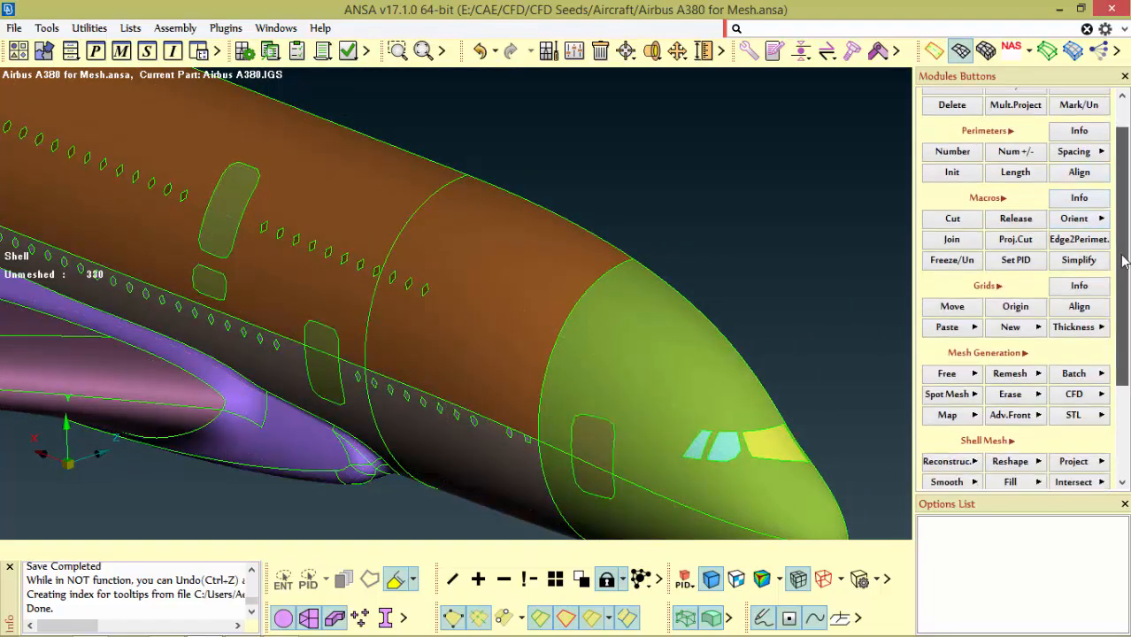
scroll(1117, 221, "up", 1)
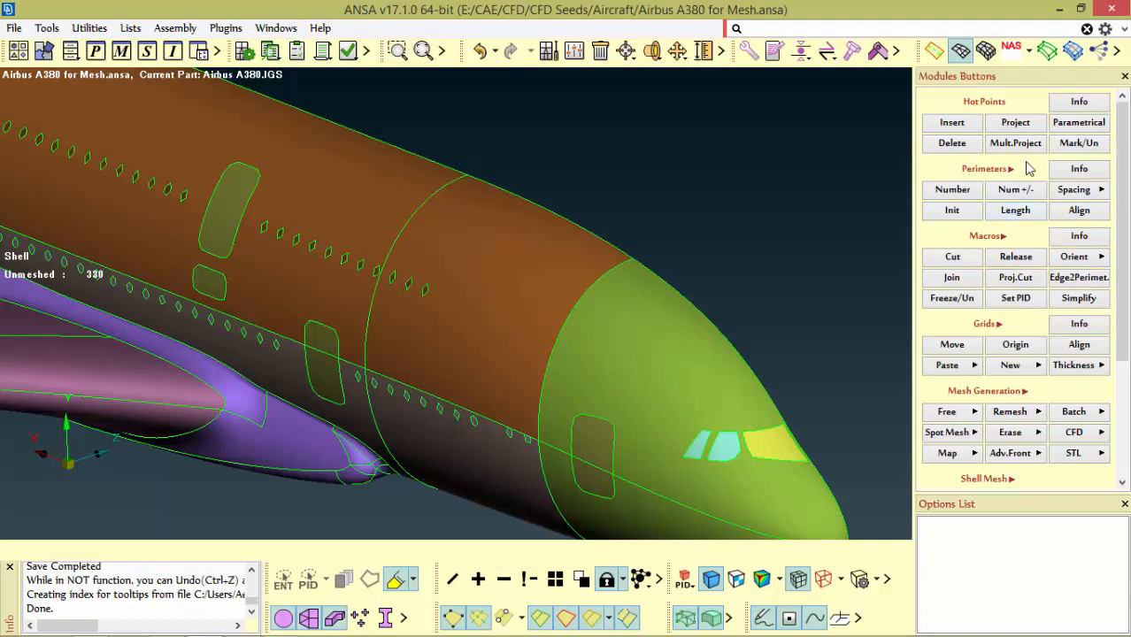
Set the element length to 2000 on the cockpit's upper centreline perimeter, between the fuselage roof and the windshield
left_click(1015, 214)
left_click_drag(1015, 206, 644, 97)
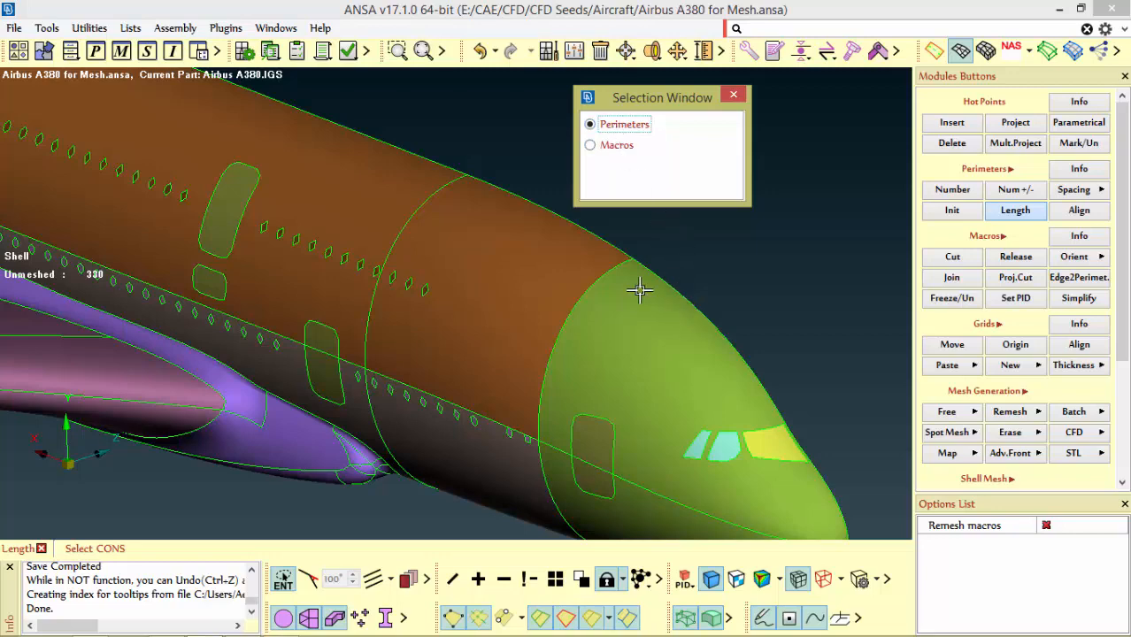
scroll(578, 283, "up", 5)
scroll(379, 332, "down", 5)
scroll(529, 340, "up", 4)
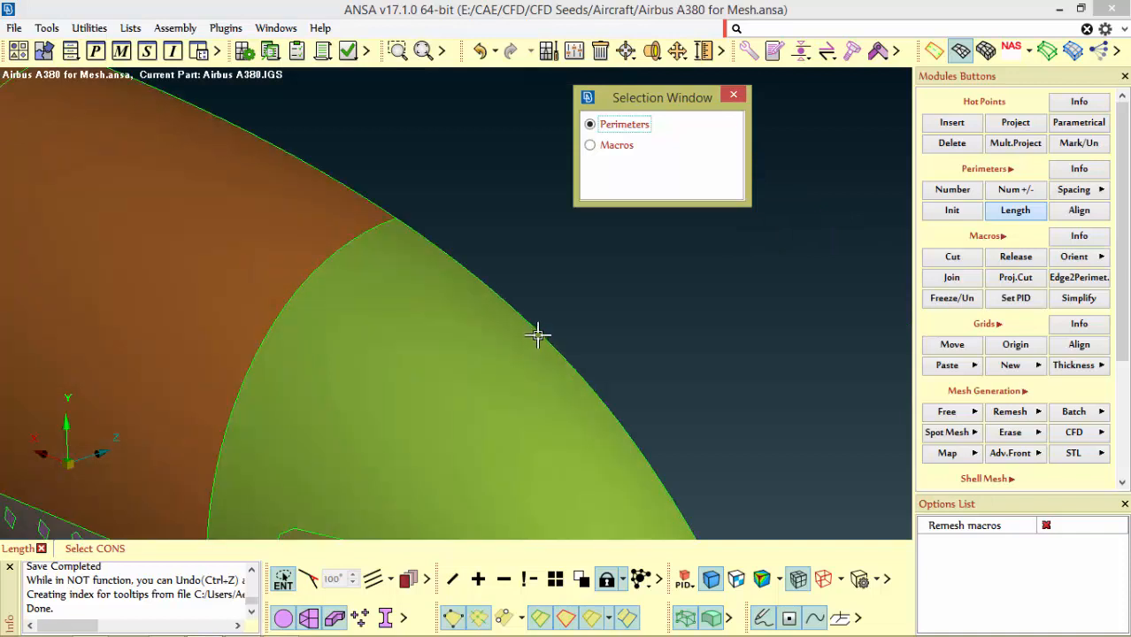
scroll(417, 245, "down", 4)
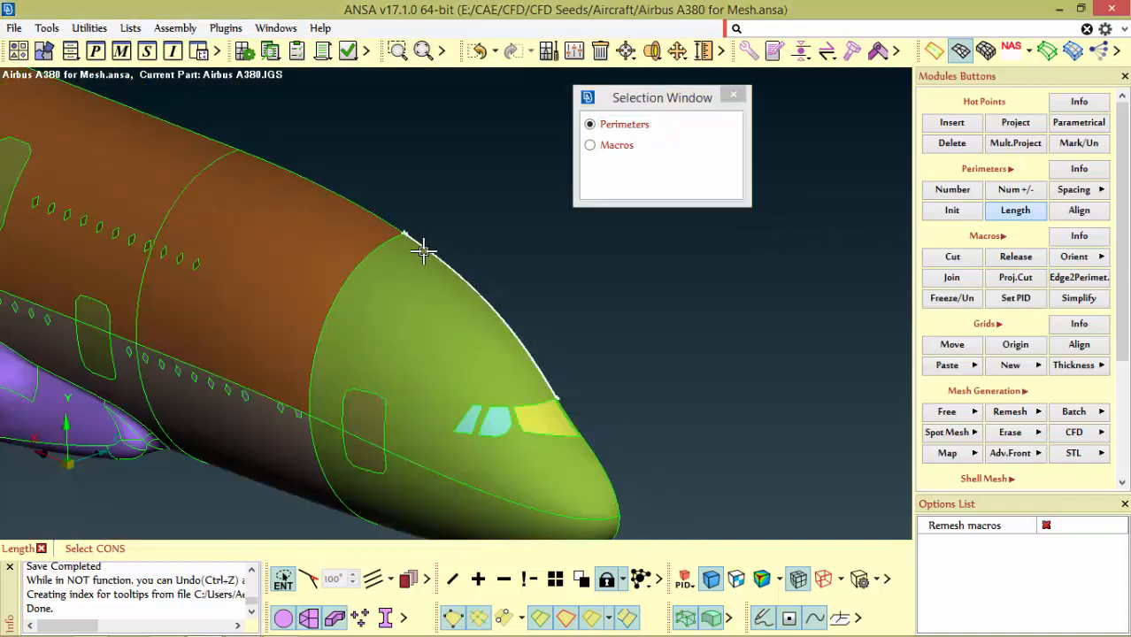
middle_click(495, 293)
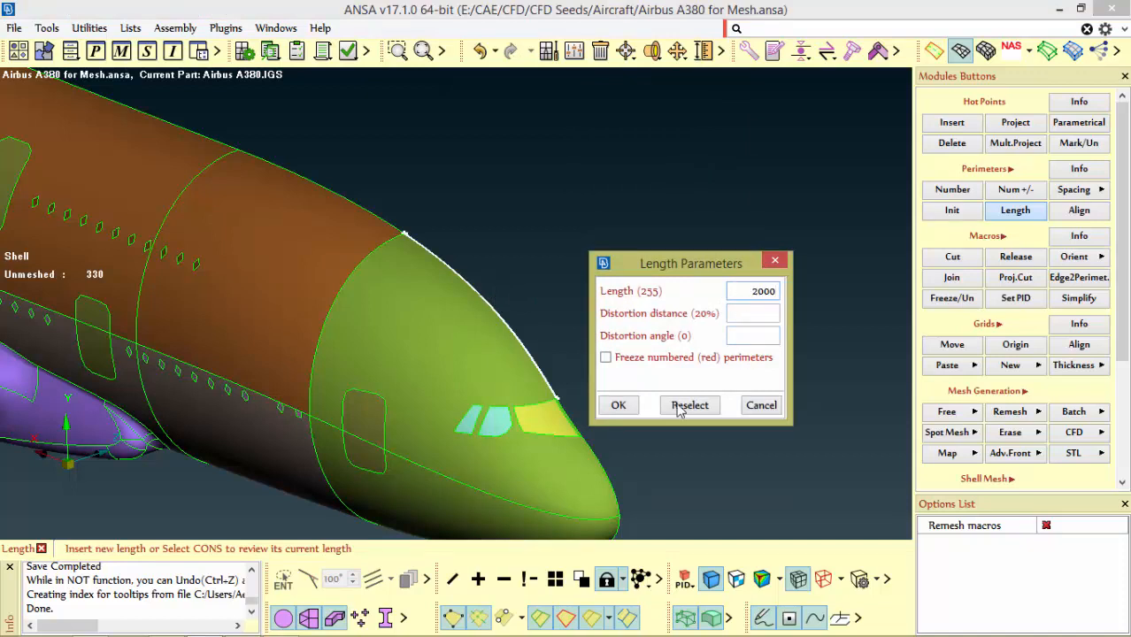
left_click(619, 406)
Display the nodes along the perimeters and inspect their spacing on the cockpit's upper centreline edge
scroll(510, 316, "up", 3)
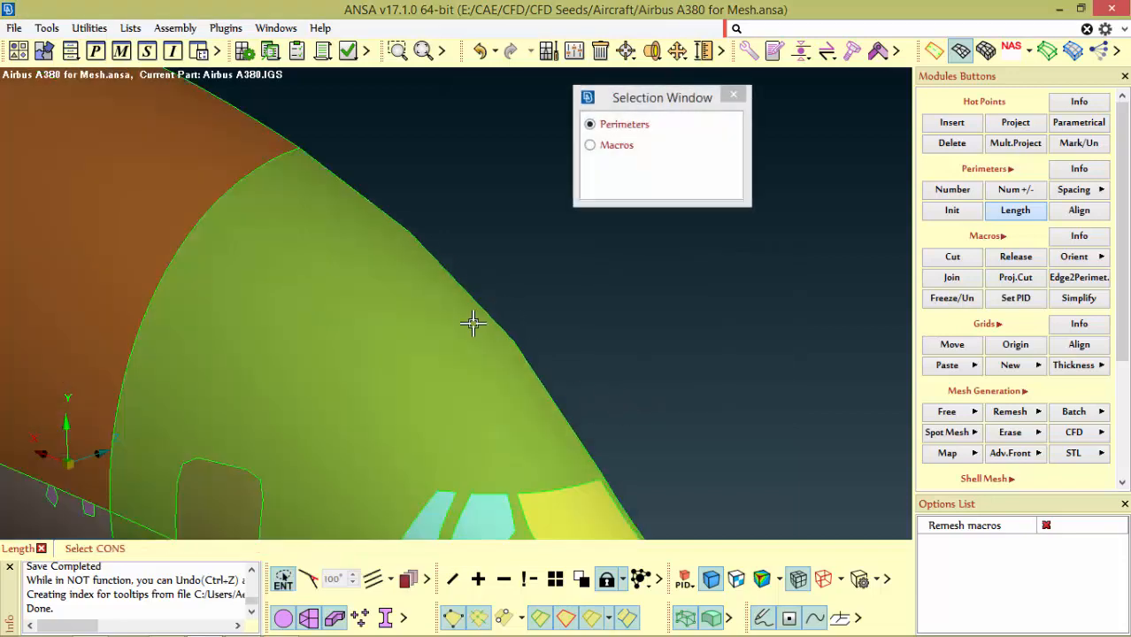
left_click_drag(428, 291, 460, 339, "ctrl")
left_click(501, 617)
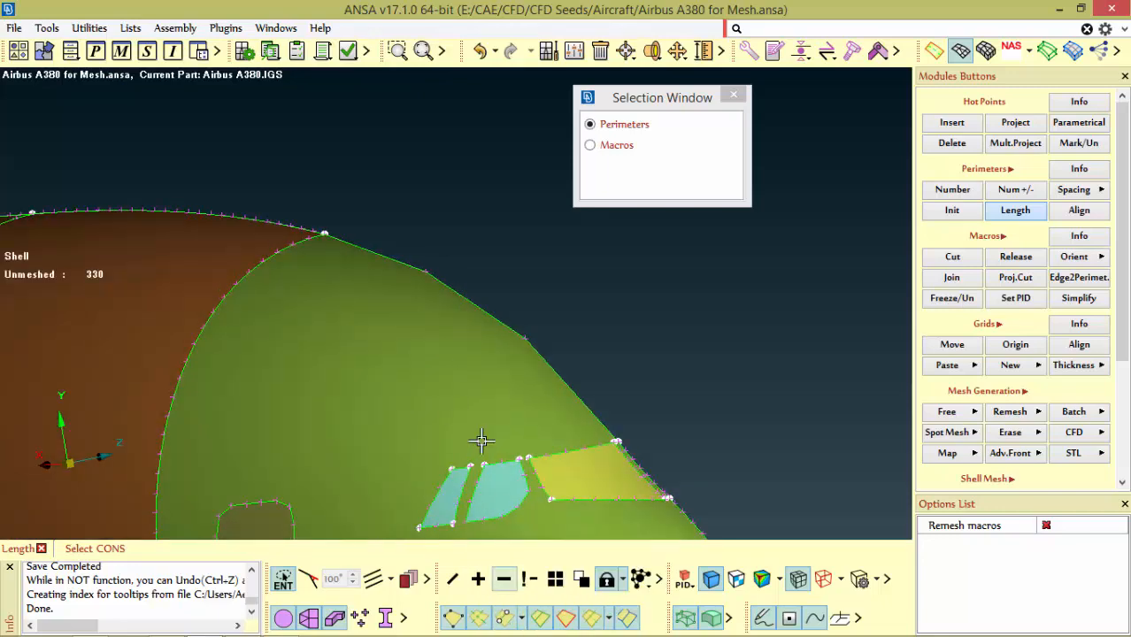
left_click_drag(411, 235, 409, 264, "ctrl")
scroll(426, 271, "up", 5)
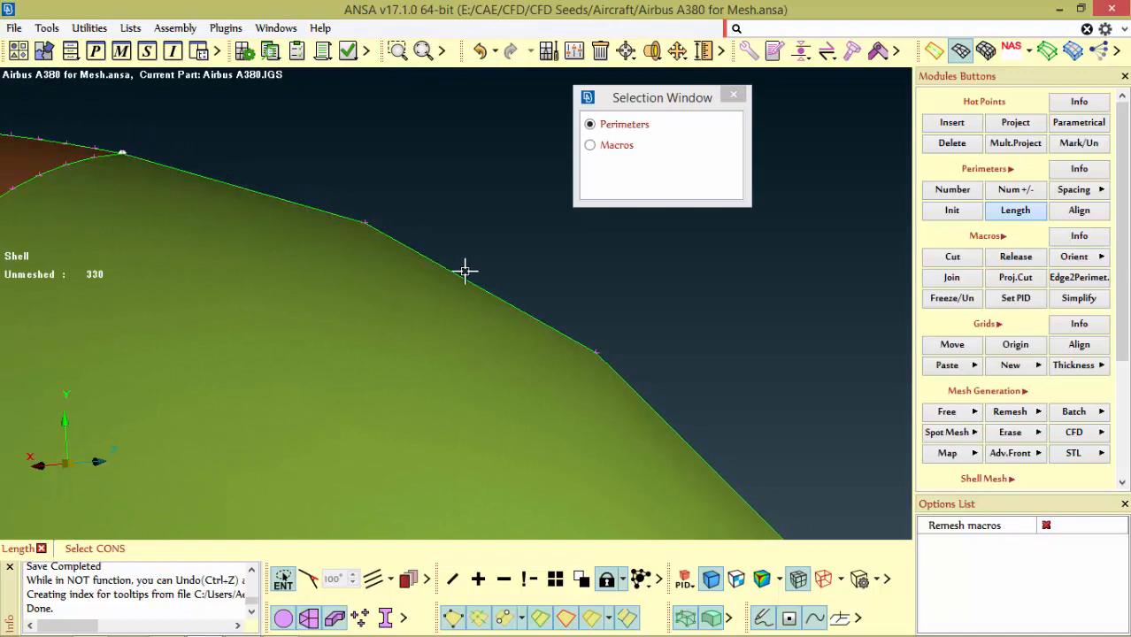
scroll(390, 239, "down", 3)
left_click_drag(451, 286, 447, 290, "ctrl")
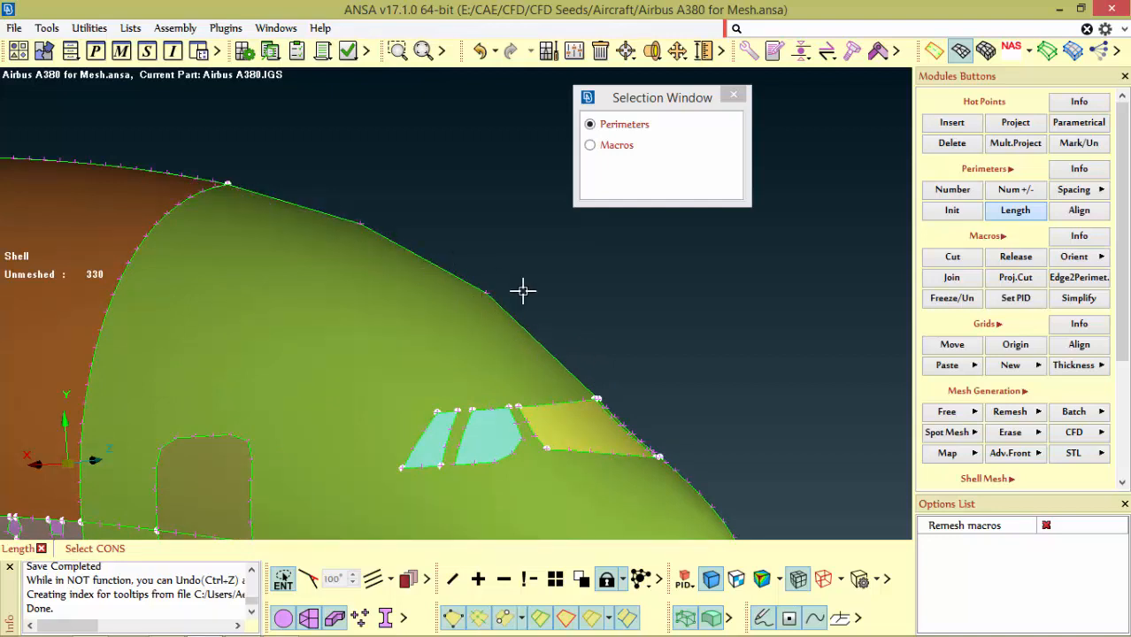
Set the element length to 200 on the cockpit's upper centreline perimeter and check the resulting node distribution
left_click(1031, 217)
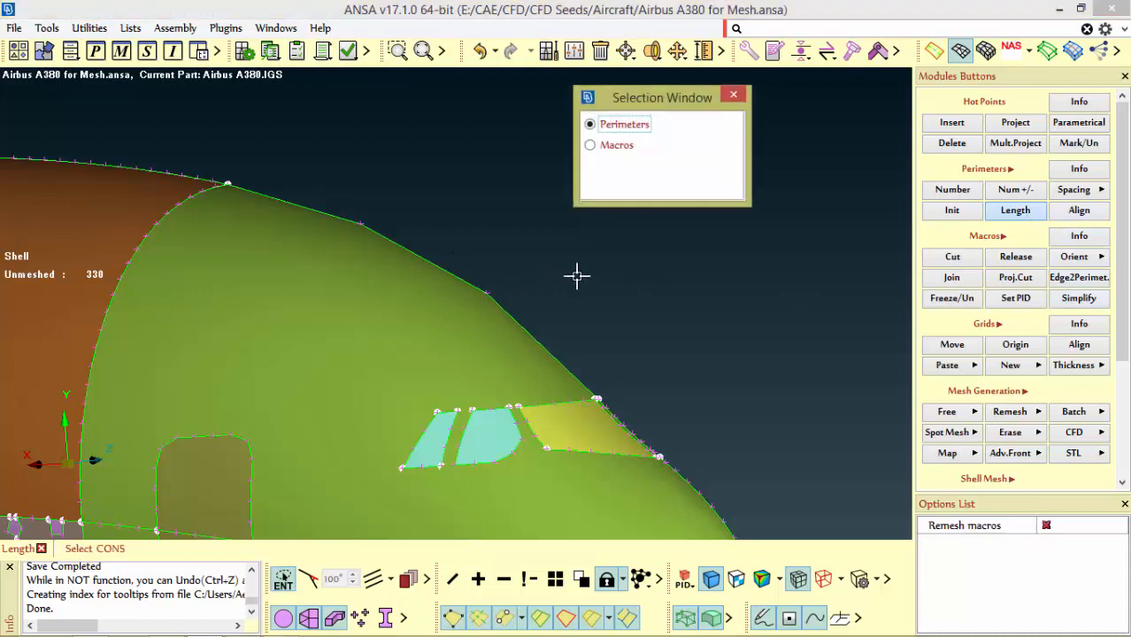
middle_click(524, 322)
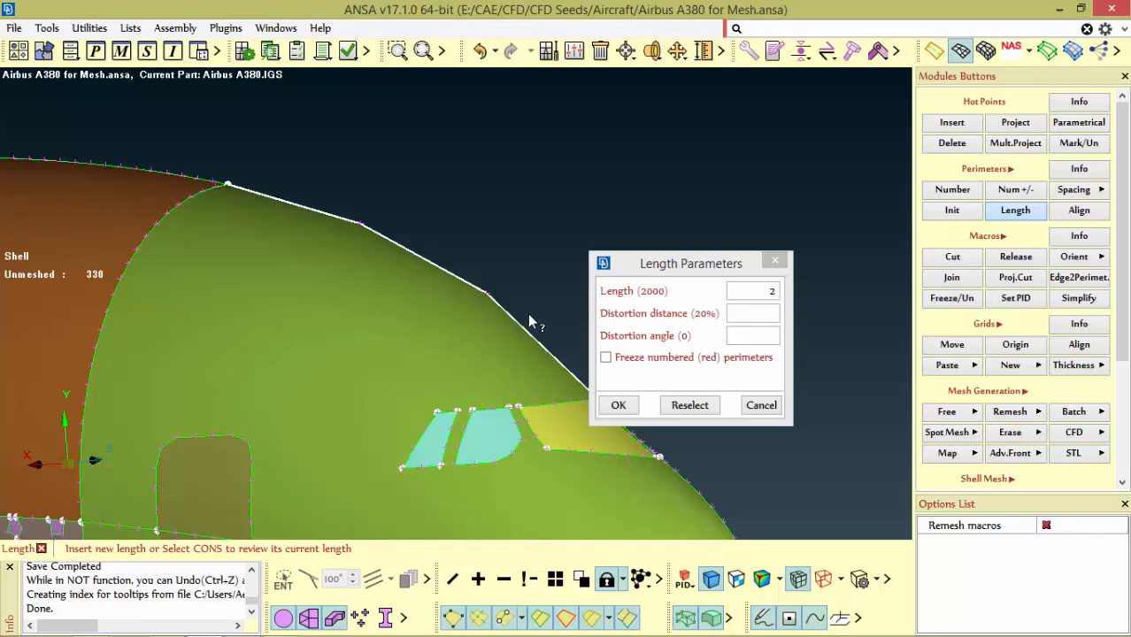
type("200")
left_click(617, 406)
scroll(505, 311, "down", 3)
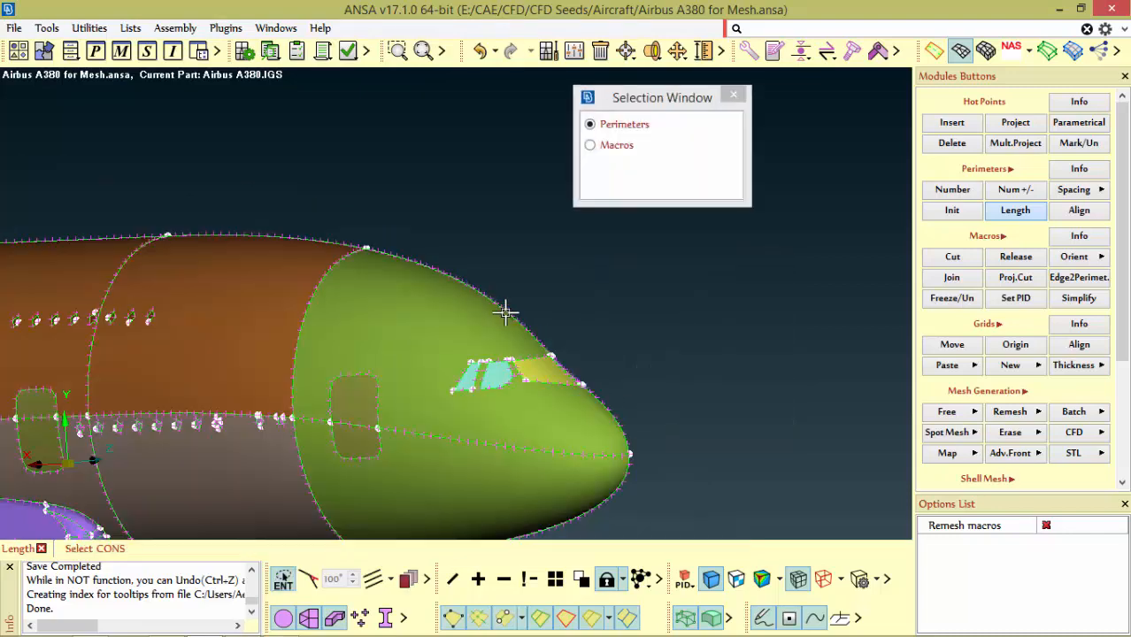
left_click_drag(479, 323, 505, 321, "ctrl")
scroll(467, 286, "up", 3)
scroll(606, 328, "up", 3)
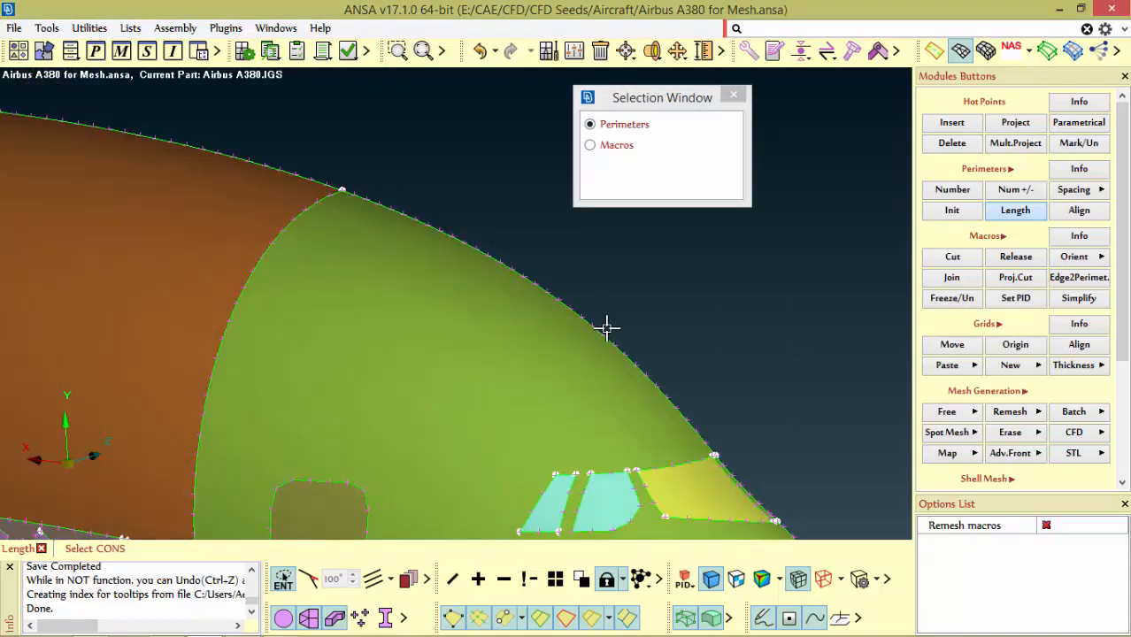
scroll(606, 328, "down", 5)
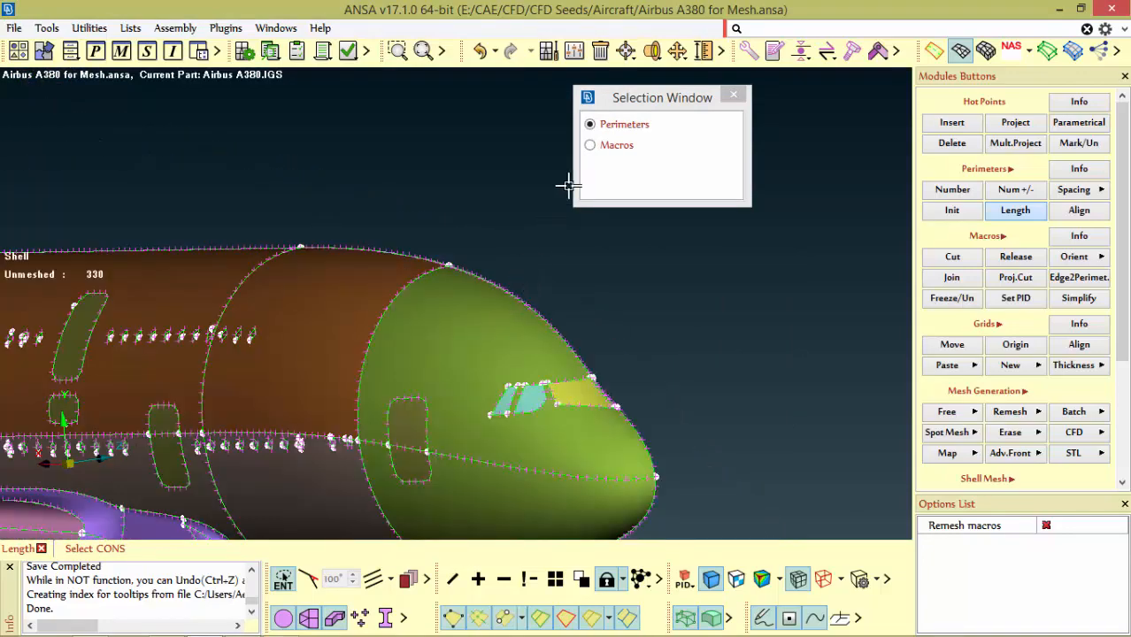
Set the element length to 500 with a distortion distance of 0.1 on the cockpit's upper centreline perimeter
left_click(544, 319)
middle_click(546, 320)
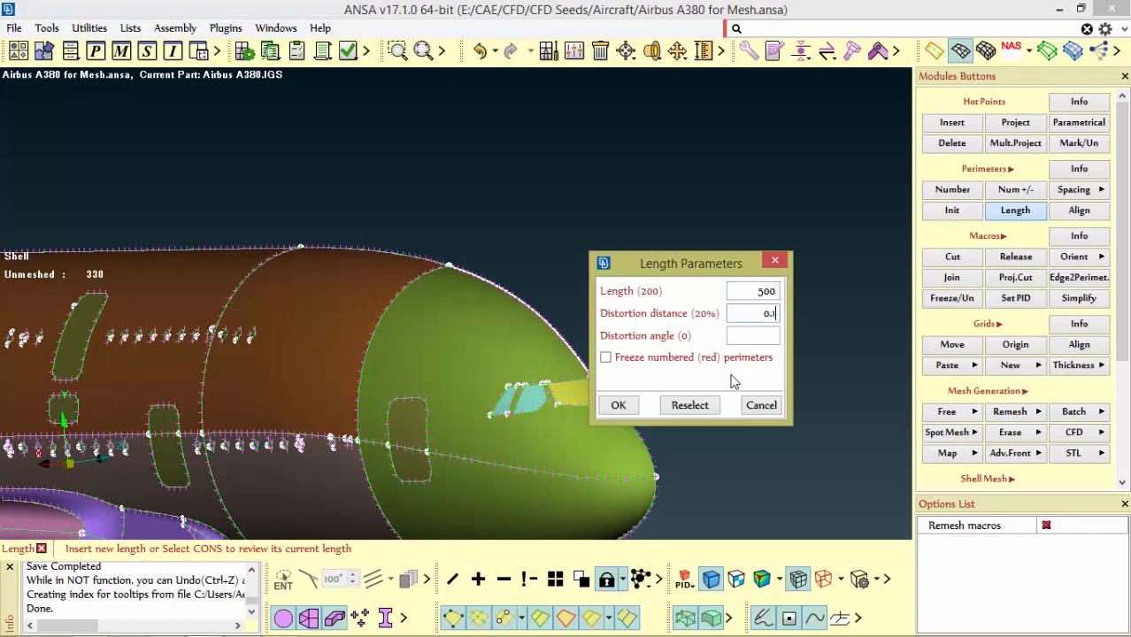
left_click(618, 405)
scroll(622, 391, "up", 5)
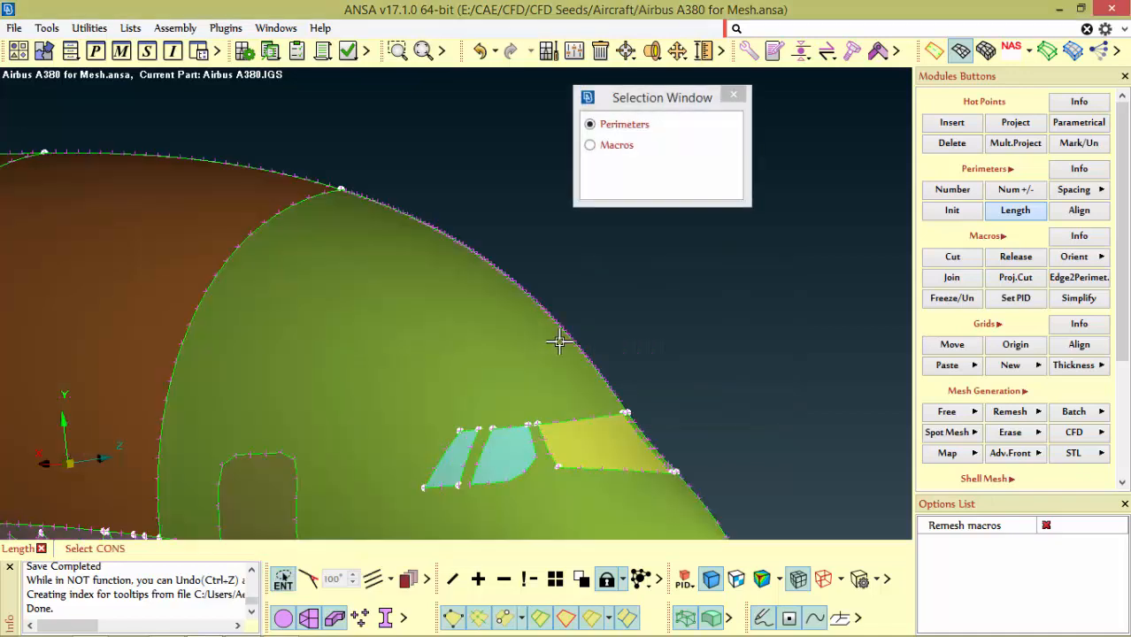
scroll(349, 159, "up", 4)
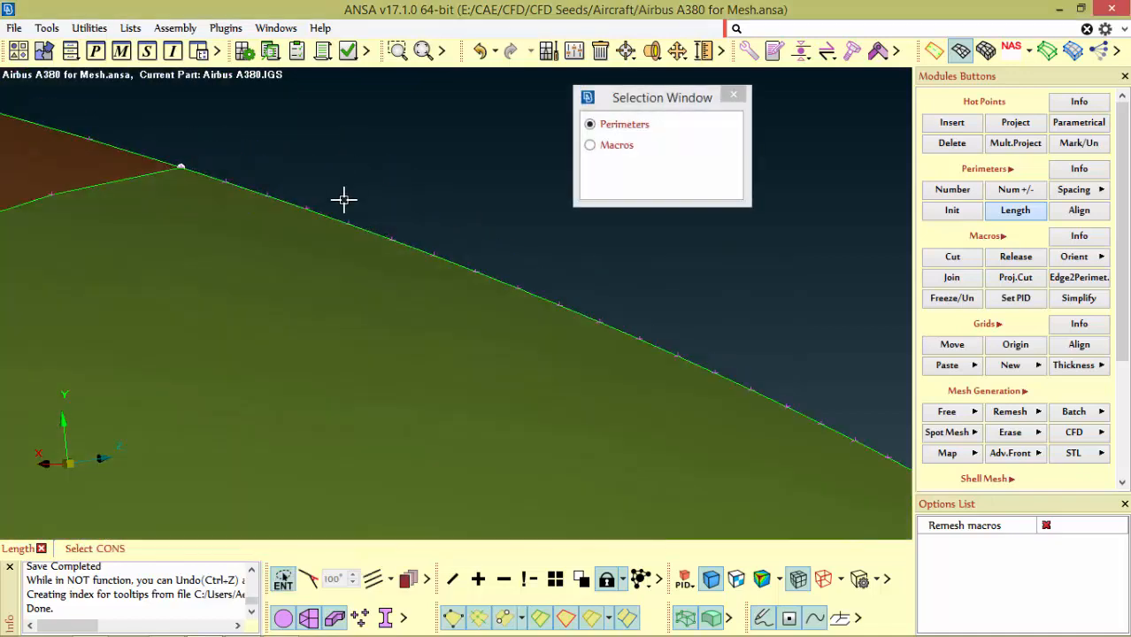
scroll(447, 294, "down", 4)
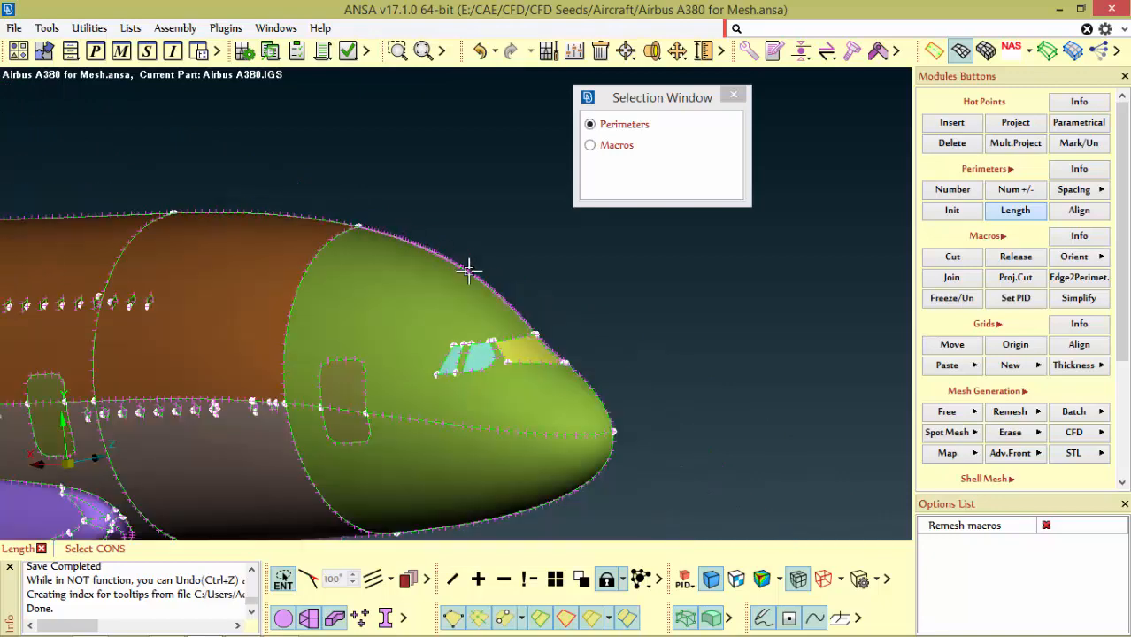
Examine the node spacing along the cockpit's upper centreline perimeter, especially near the windshield, from several angles
scroll(468, 266, "up", 4)
left_click_drag(504, 390, 462, 355, "ctrl")
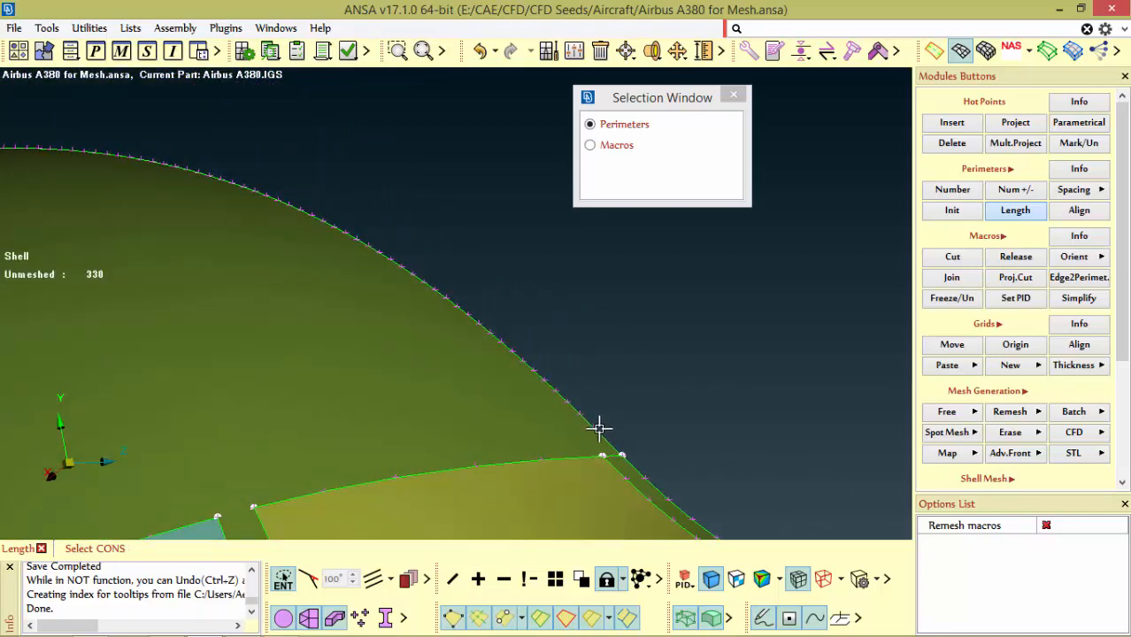
left_click_drag(580, 430, 462, 406, "ctrl")
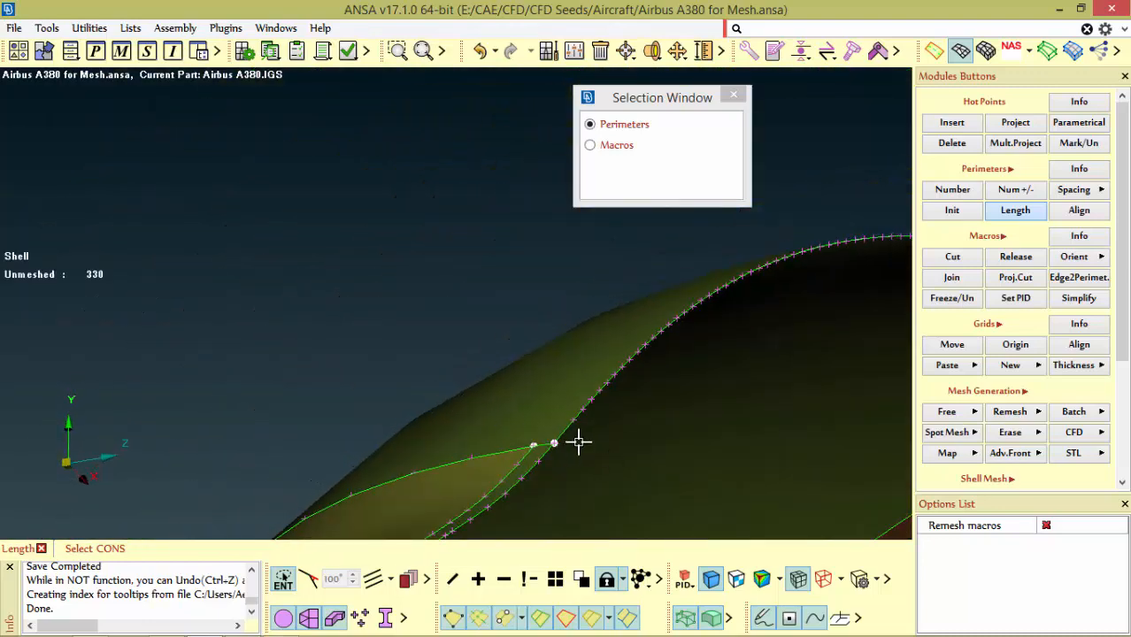
left_click_drag(577, 439, 348, 387, "ctrl")
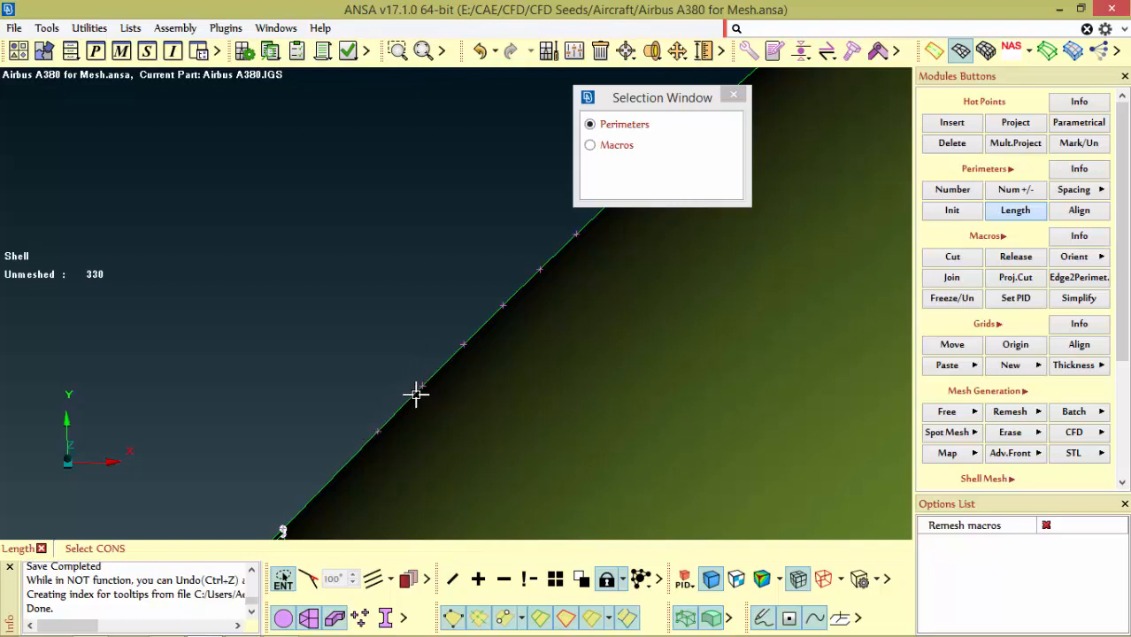
scroll(355, 361, "down", 3)
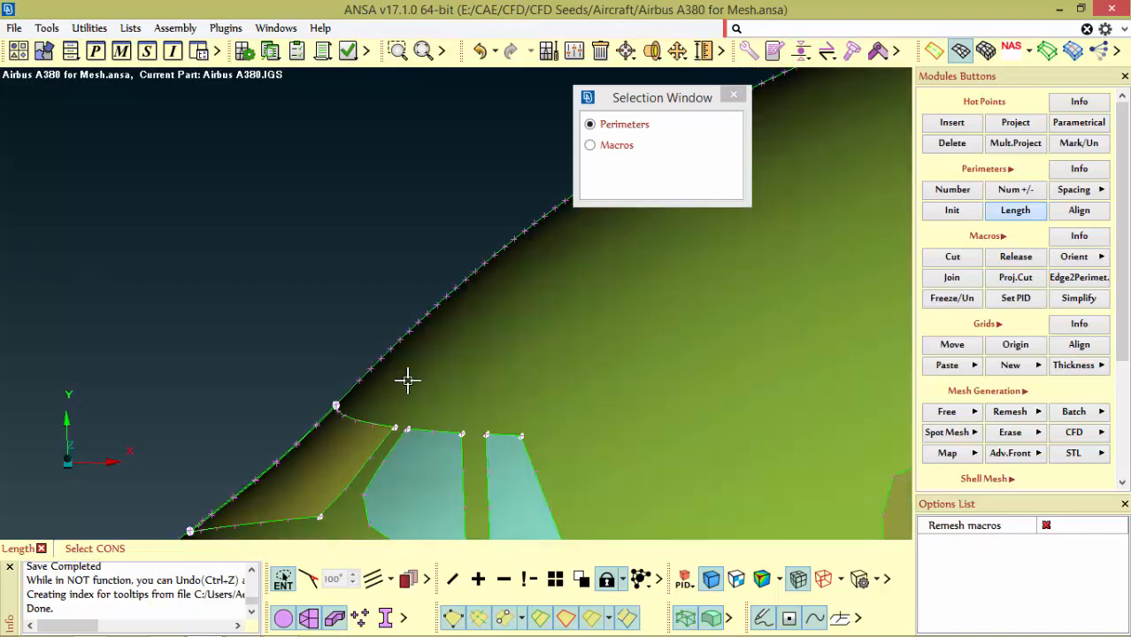
left_click_drag(406, 381, 460, 397, "ctrl")
scroll(433, 394, "up", 5)
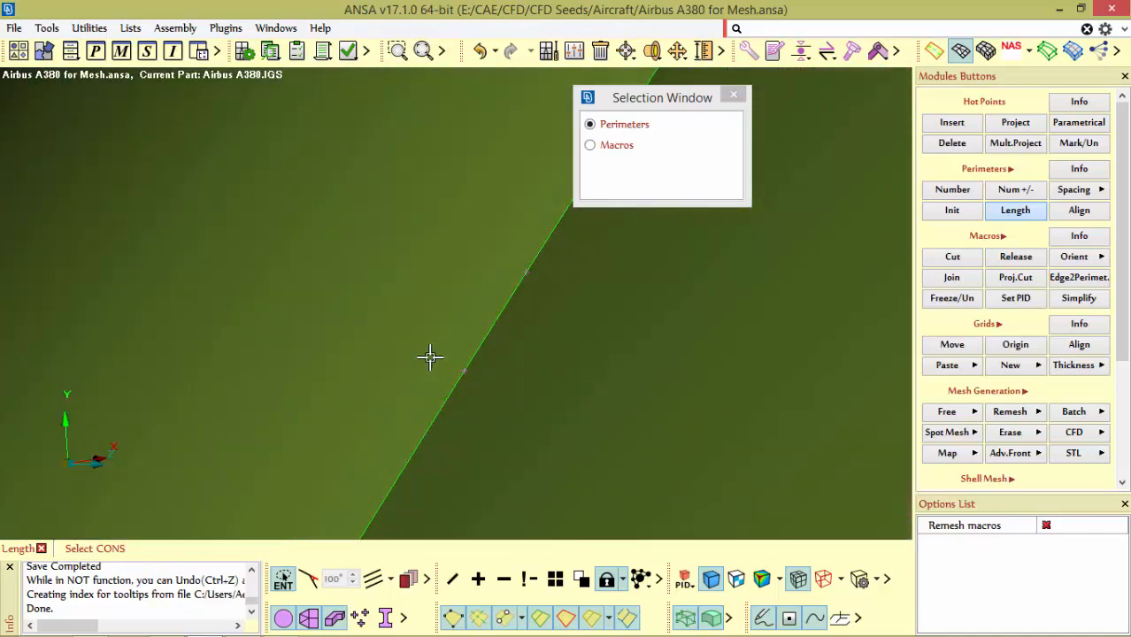
left_click_drag(430, 358, 553, 320, "ctrl")
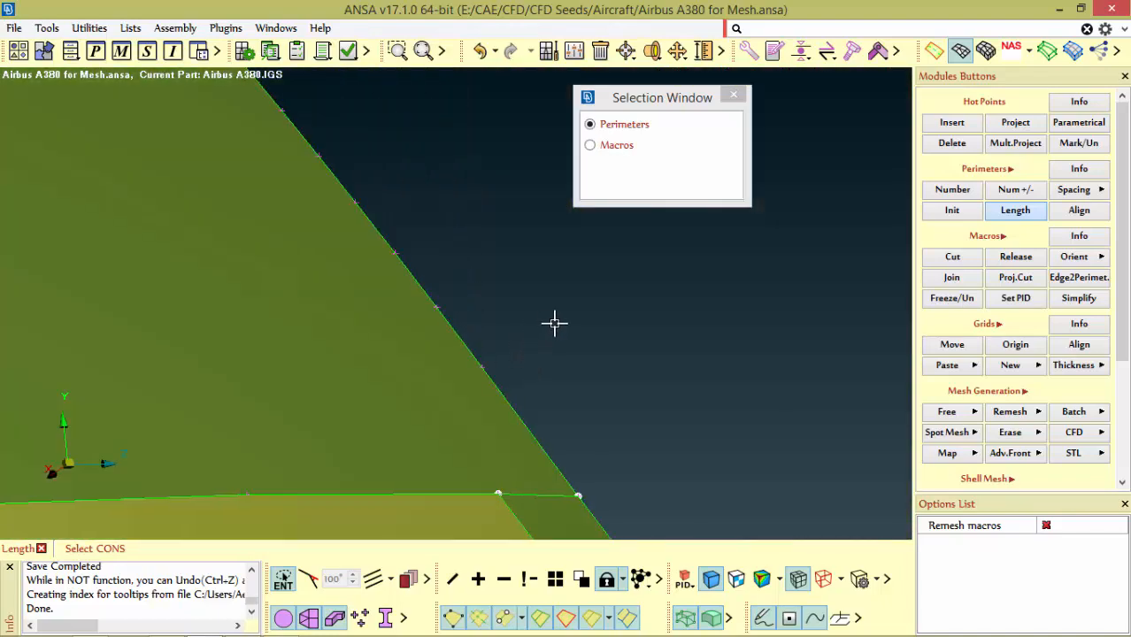
Spot mesh the upper cockpit face with mixed elements
left_click(972, 434)
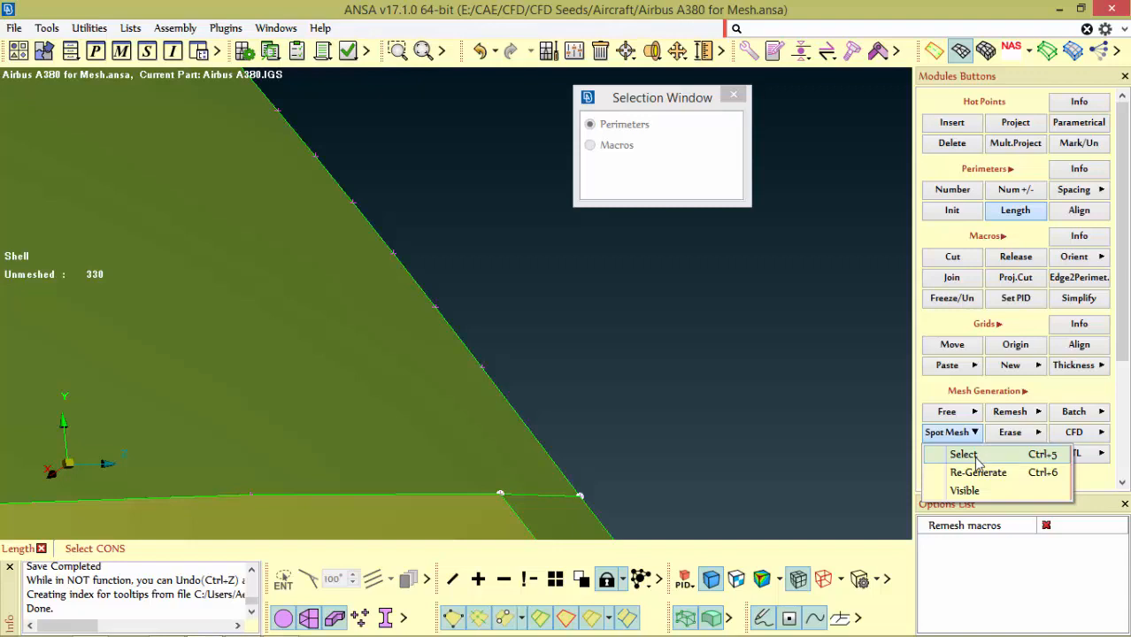
left_click(963, 454)
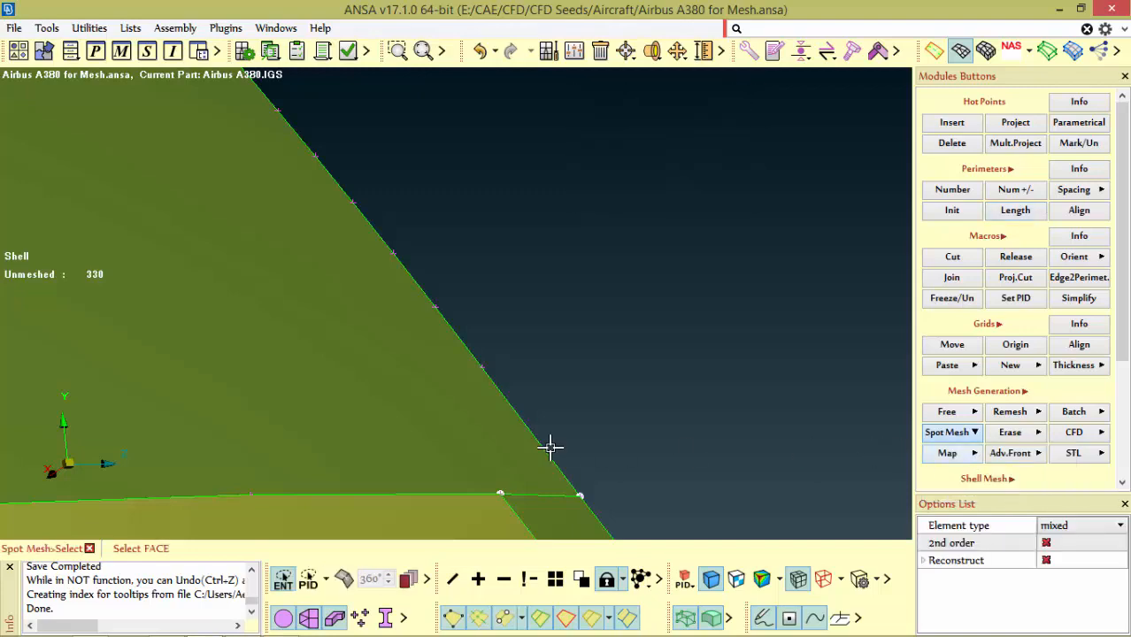
left_click(538, 444)
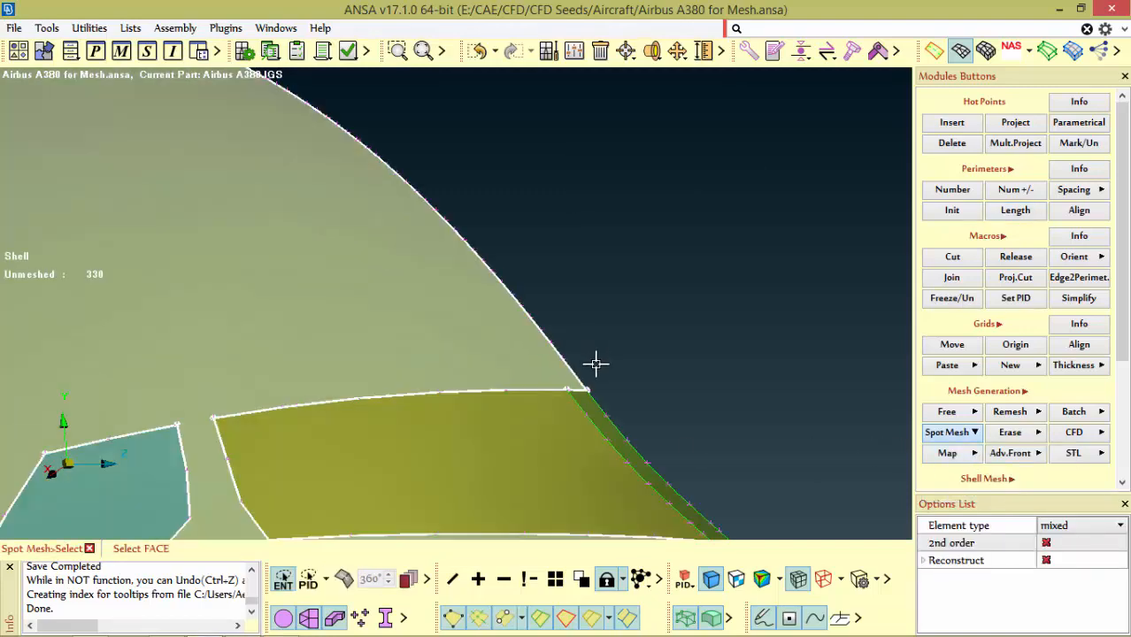
middle_click(596, 365)
scroll(600, 374, "up", 4)
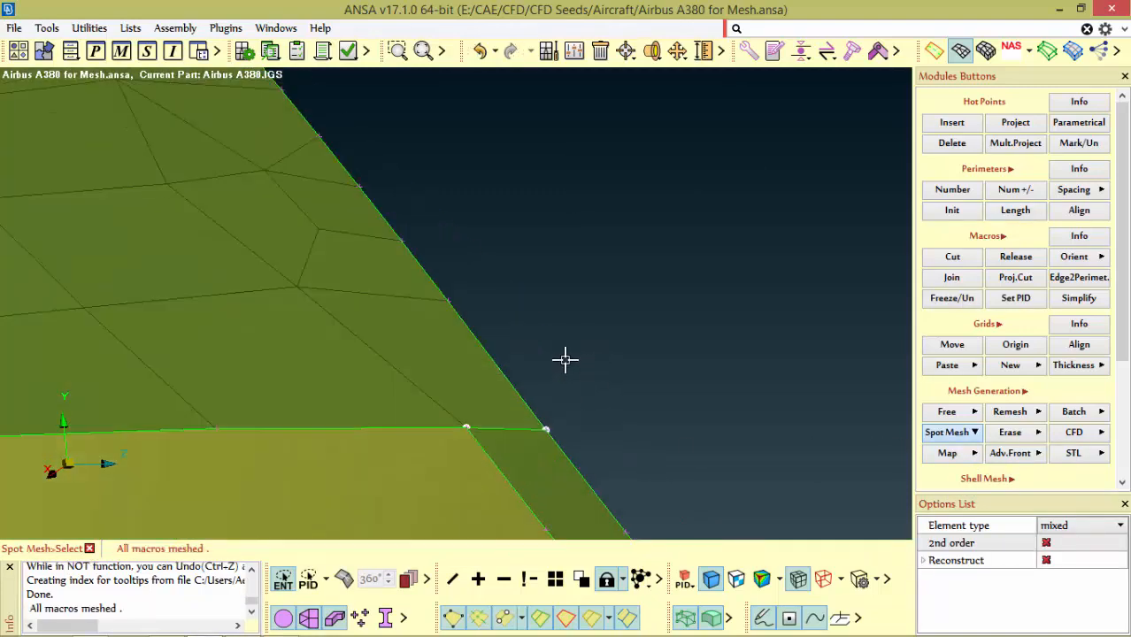
Examine the shell mesh on the upper cockpit face, comparing elements along the curved centreline and above the windshield
scroll(549, 372, "down", 4)
left_click_drag(388, 318, 356, 302, "ctrl")
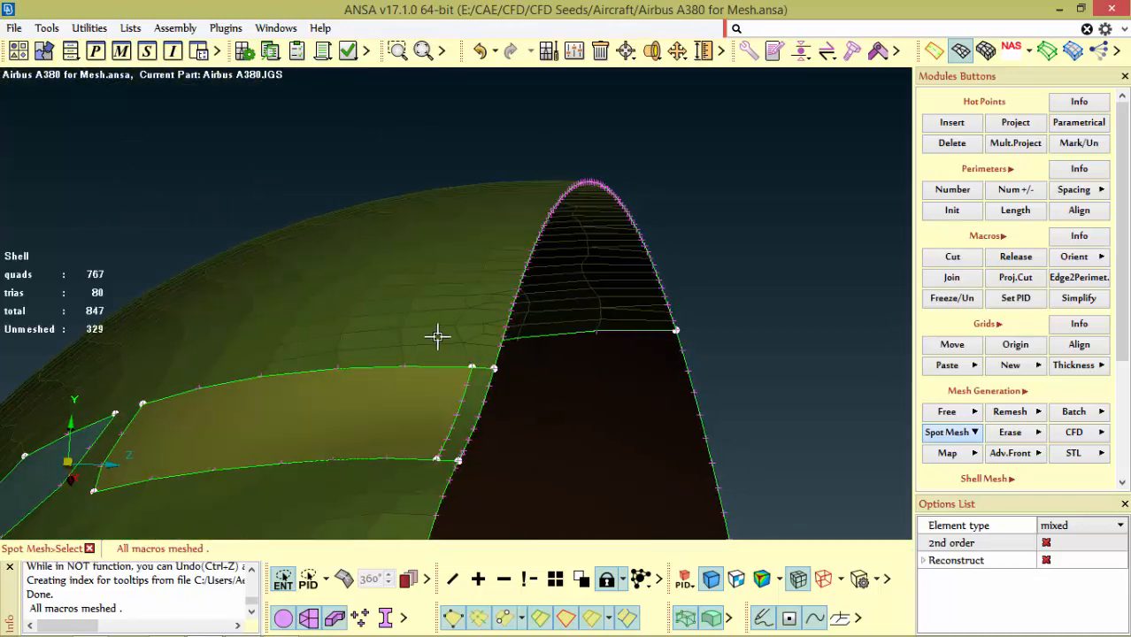
scroll(471, 330, "up", 4)
scroll(522, 329, "down", 4)
left_click_drag(494, 296, 524, 269, "ctrl")
scroll(515, 350, "up", 4)
scroll(543, 341, "down", 4)
scroll(478, 348, "up", 4)
scroll(536, 247, "up", 3)
scroll(668, 348, "down", 4)
left_click_drag(637, 302, 695, 289, "ctrl")
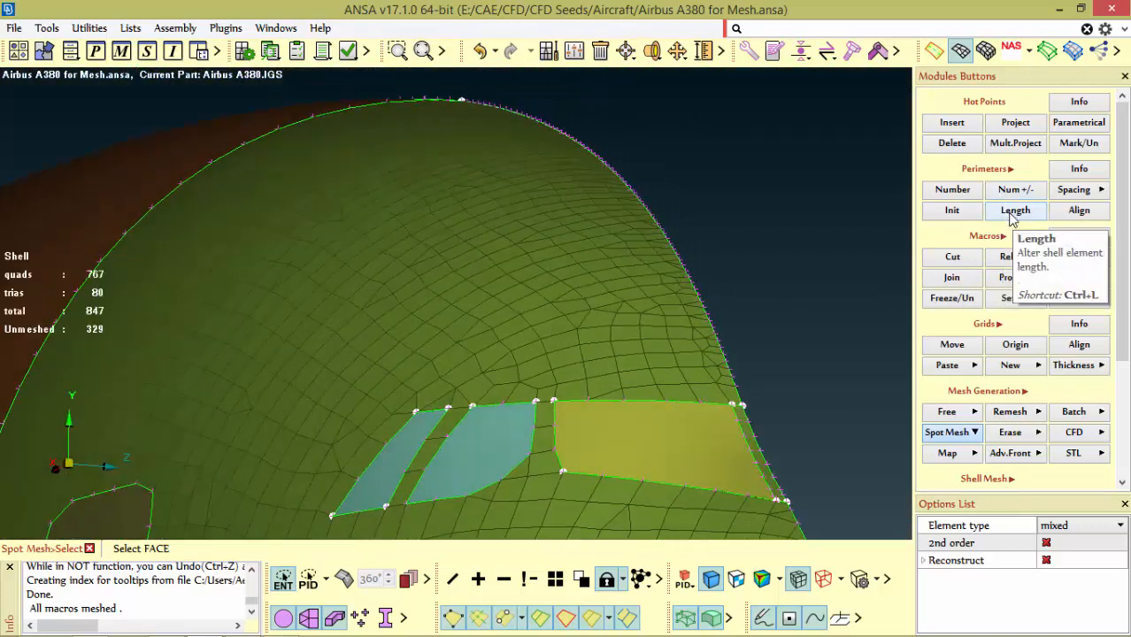
Enable macro remeshing and set length 500 with distortion distance 0.3 on the cockpit's upper centreline perimeter
left_click(1013, 212)
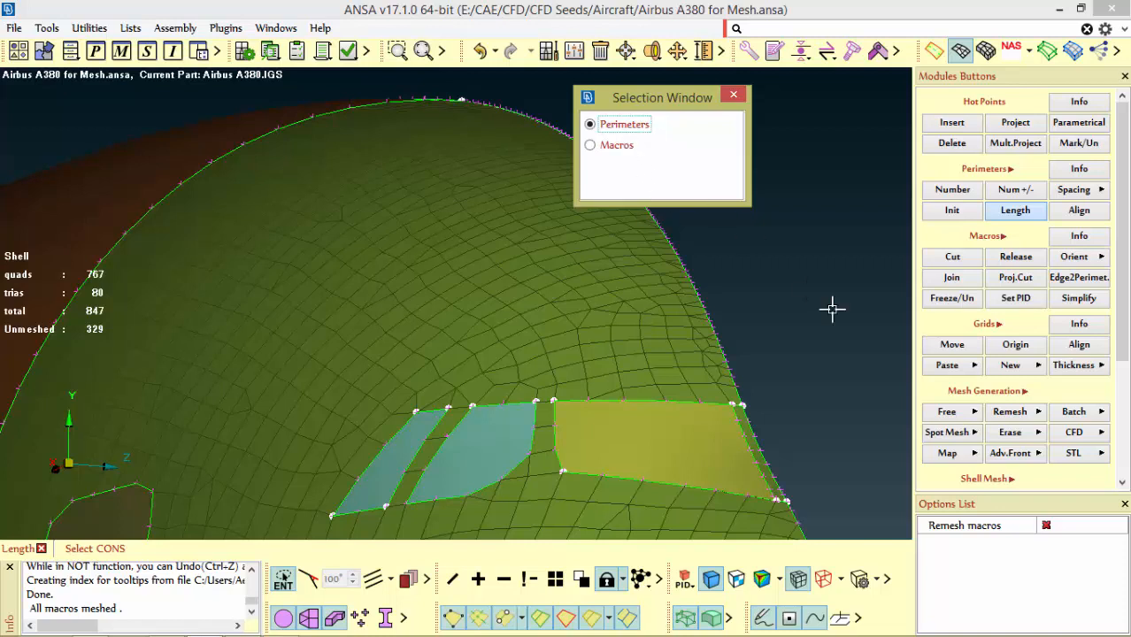
left_click(1046, 526)
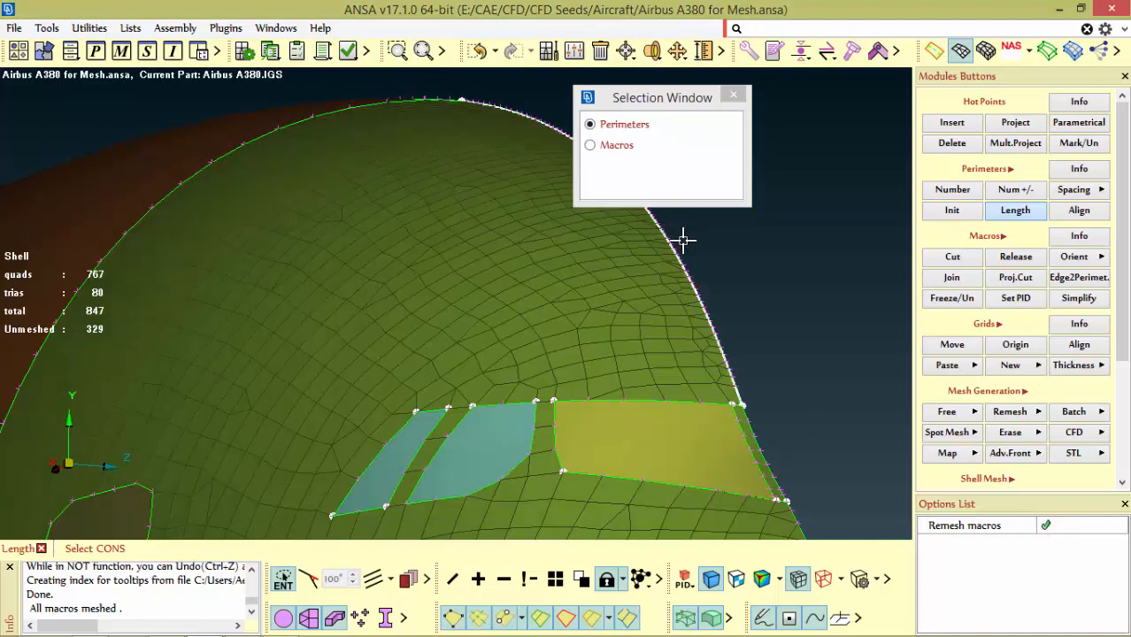
left_click(690, 283)
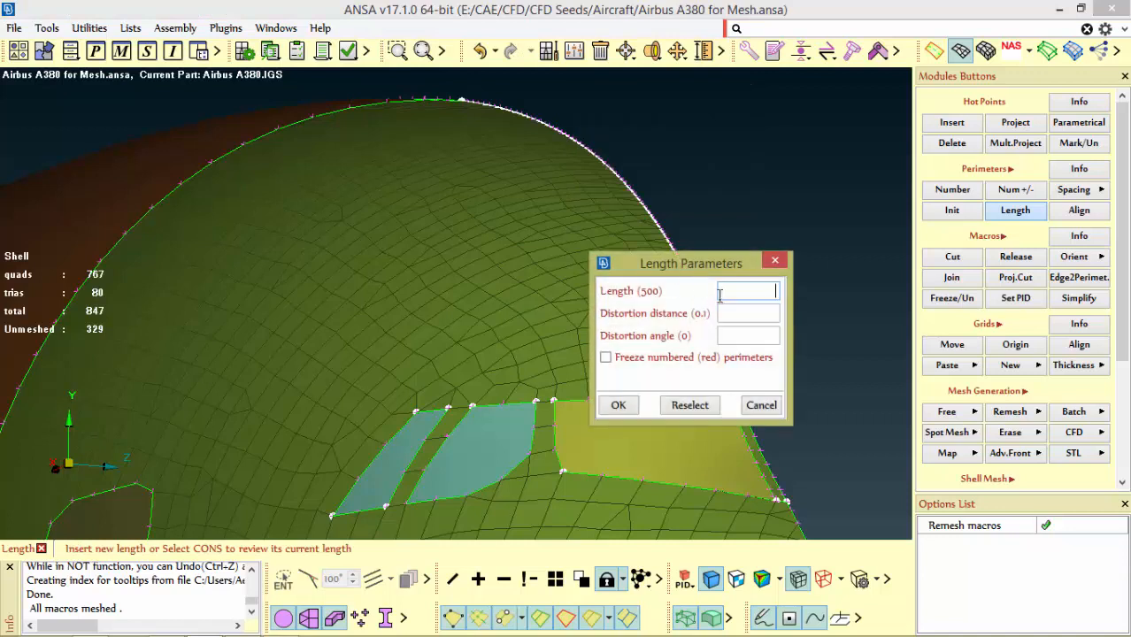
type("500")
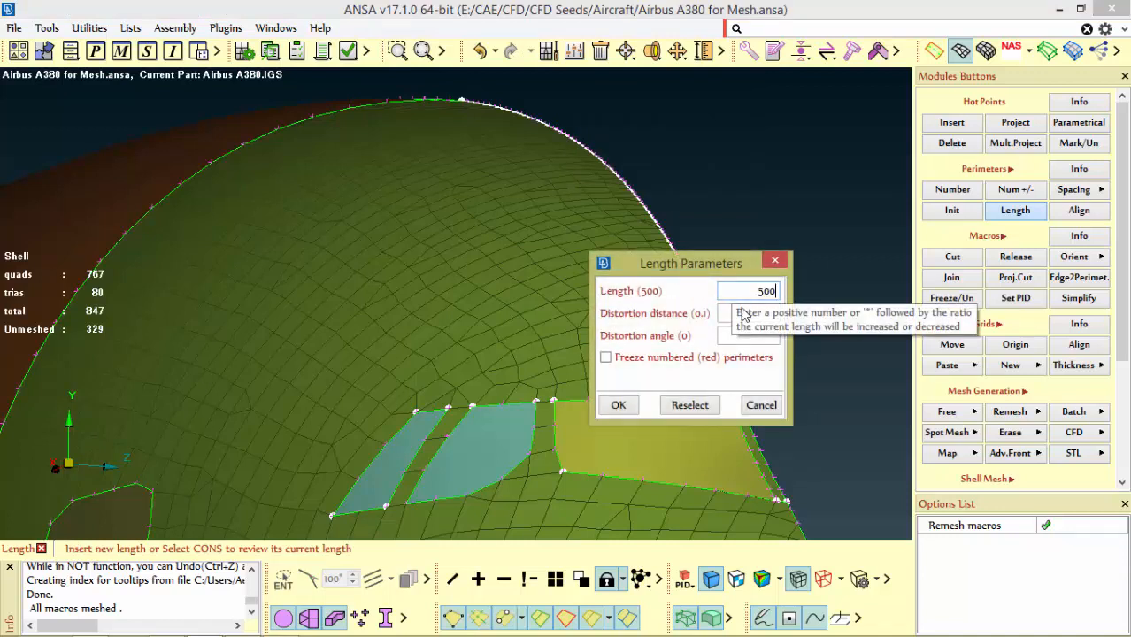
left_click(735, 313)
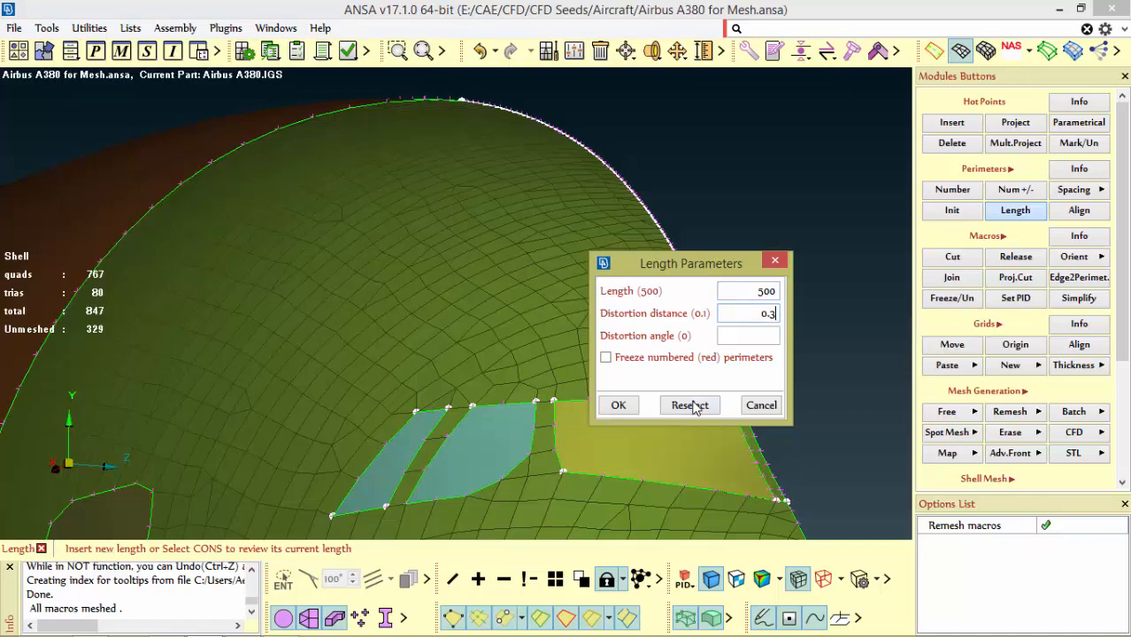
left_click(618, 407)
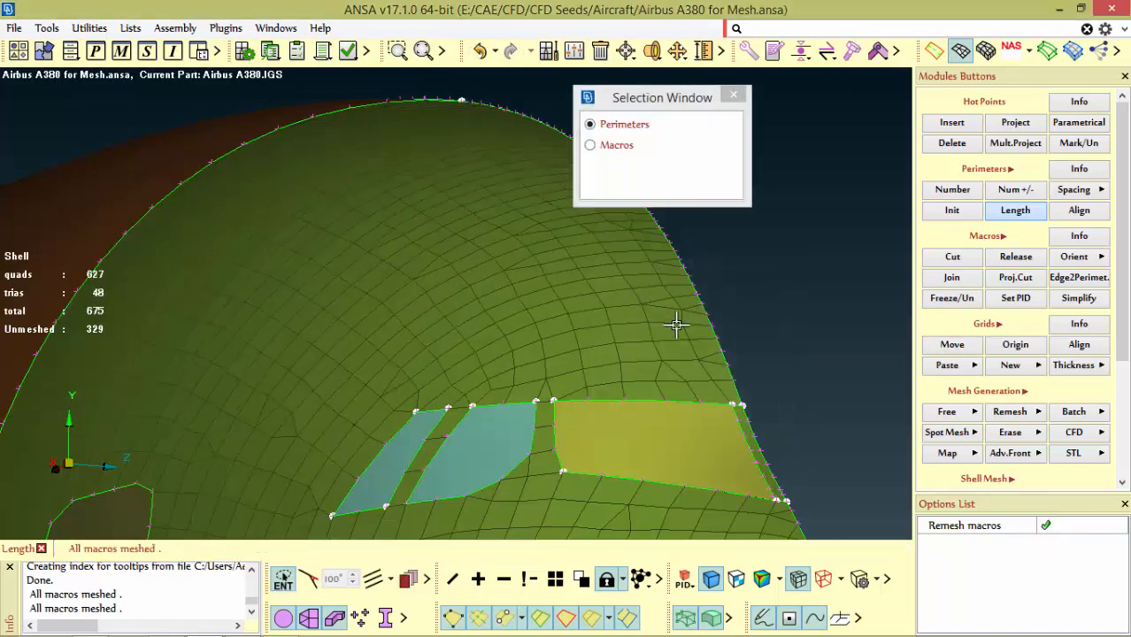
Examine the remeshed upper cockpit face and check how closely its elements follow the centreline curvature
scroll(699, 320, "down", 3)
scroll(711, 318, "up", 5)
left_click_drag(608, 429, 534, 418, "ctrl")
left_click_drag(625, 384, 616, 344, "ctrl")
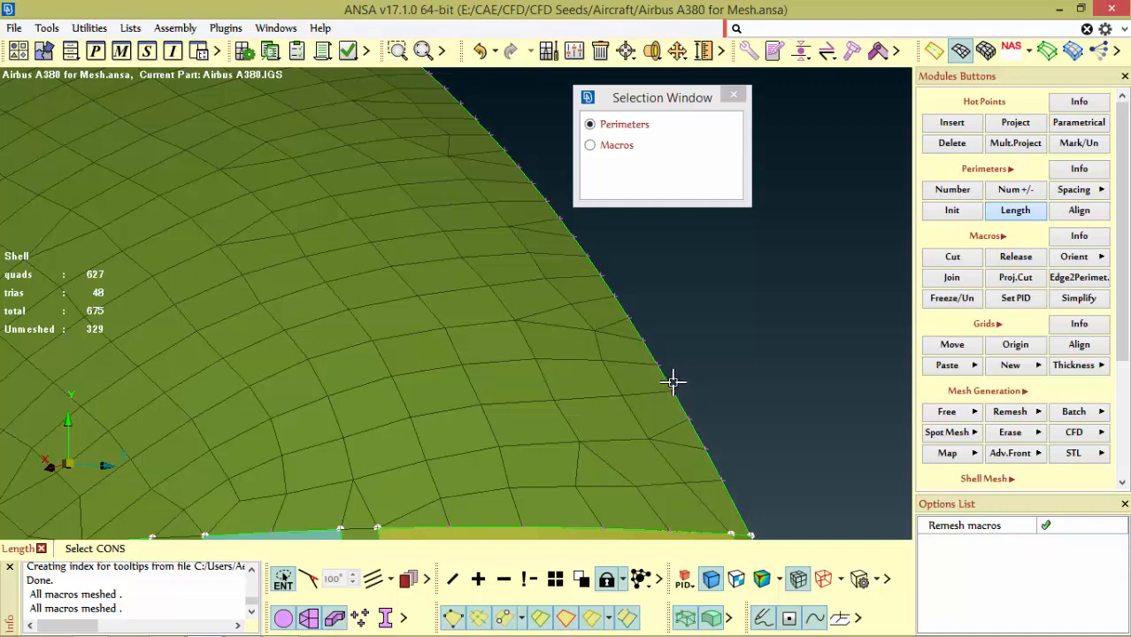
left_click_drag(666, 380, 464, 364, "ctrl")
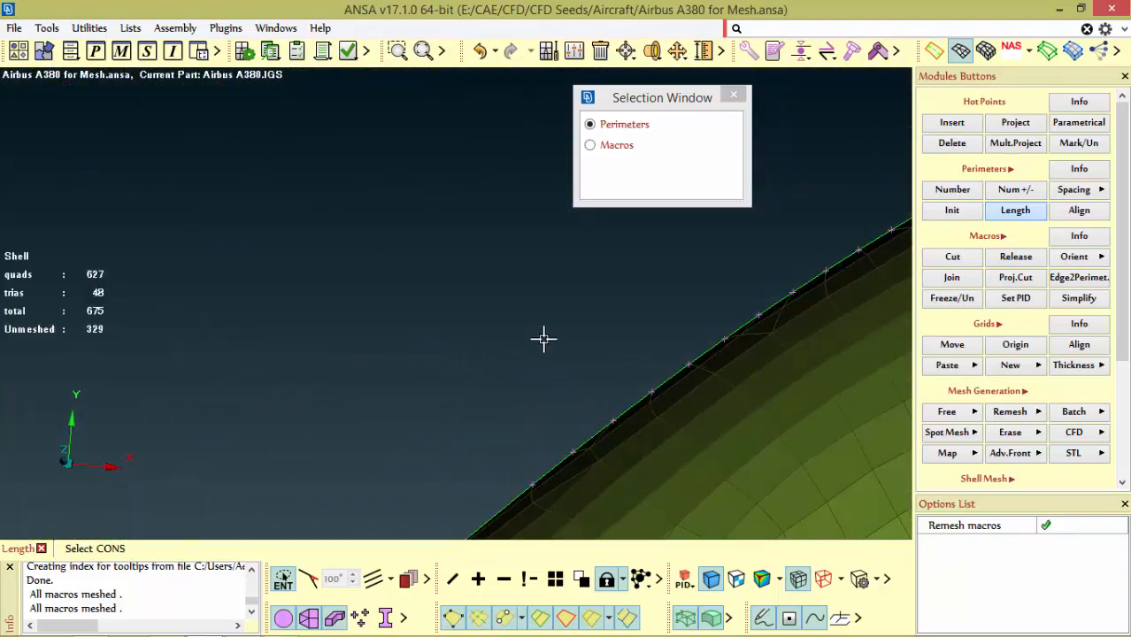
mouse_move(544, 339)
left_mouse_down("ctrl")
mouse_move(719, 346)
mouse_move(565, 324)
mouse_move(588, 346)
left_mouse_up("ctrl")
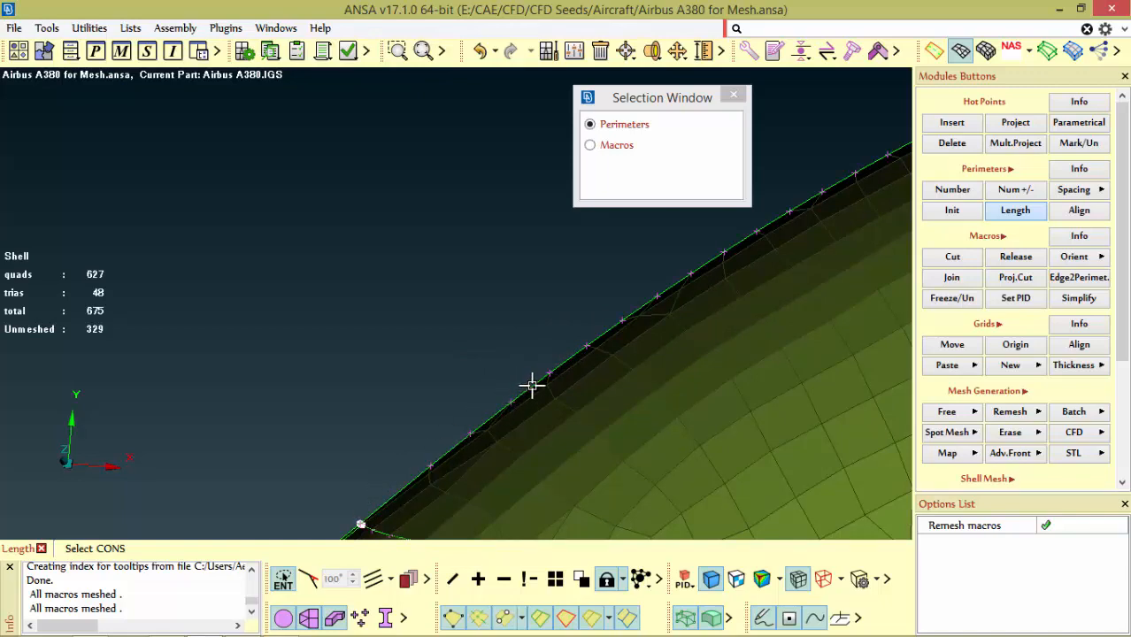
left_click_drag(531, 385, 682, 405, "ctrl")
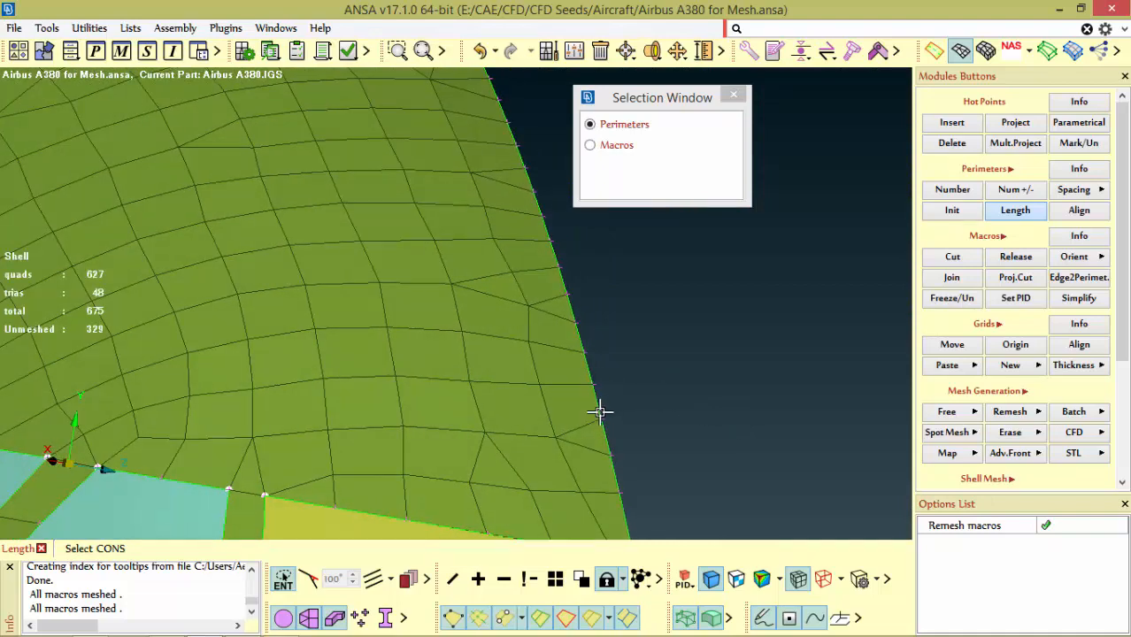
left_click_drag(581, 397, 456, 385, "ctrl")
scroll(573, 391, "up", 5)
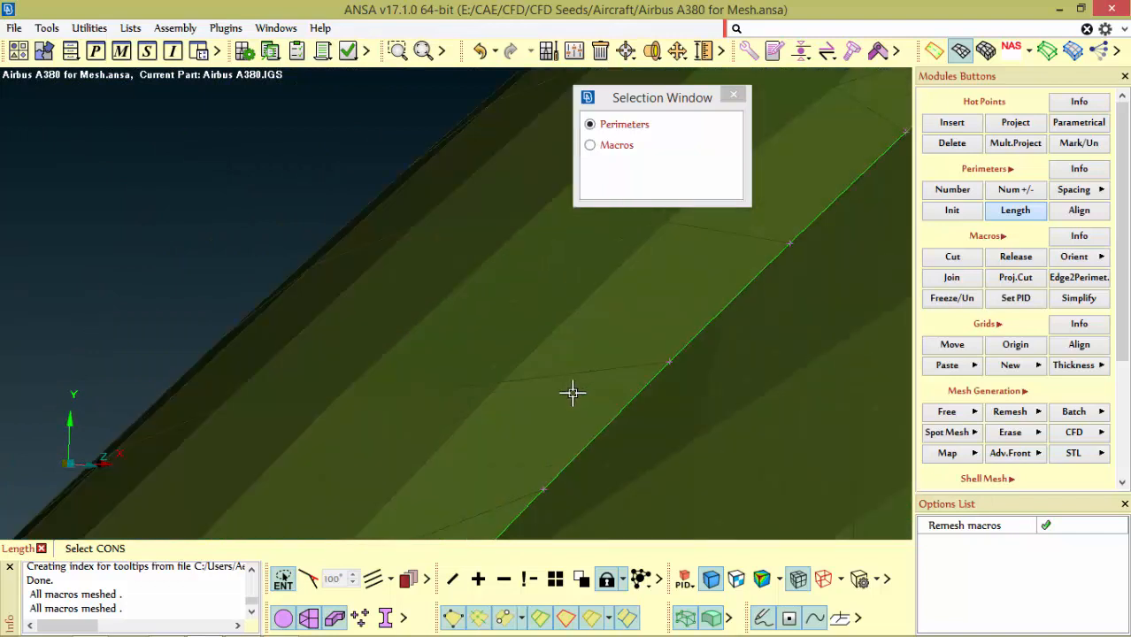
Review the length and distortion parameters of the cockpit's upper centreline perimeter, leaving them unchanged
left_click(656, 374)
middle_click(658, 376)
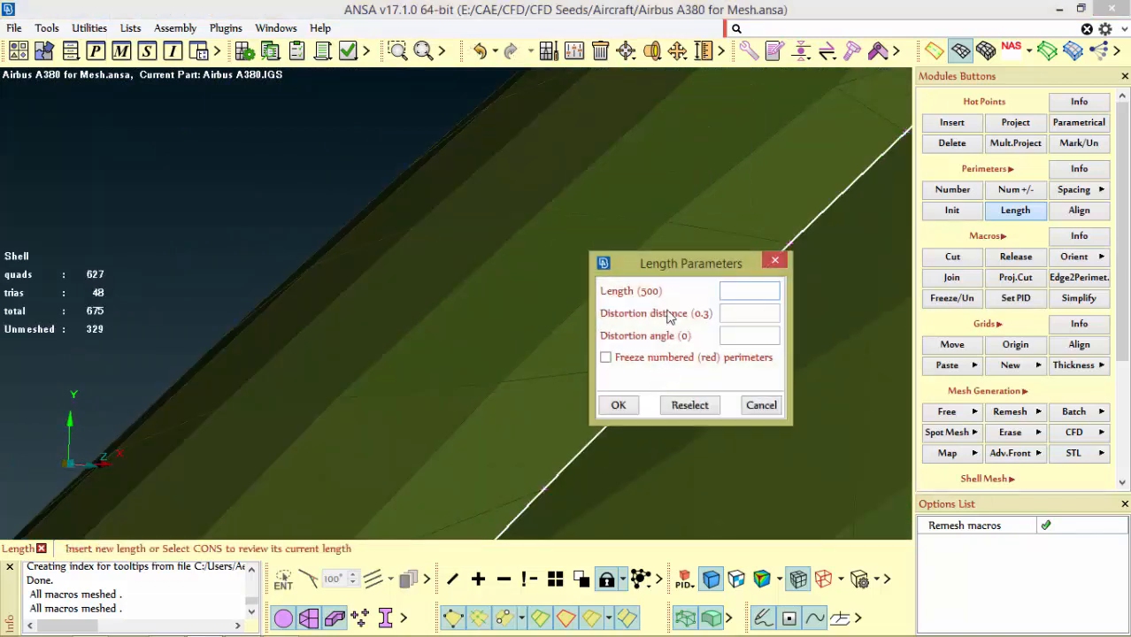
mouse_move(749, 316)
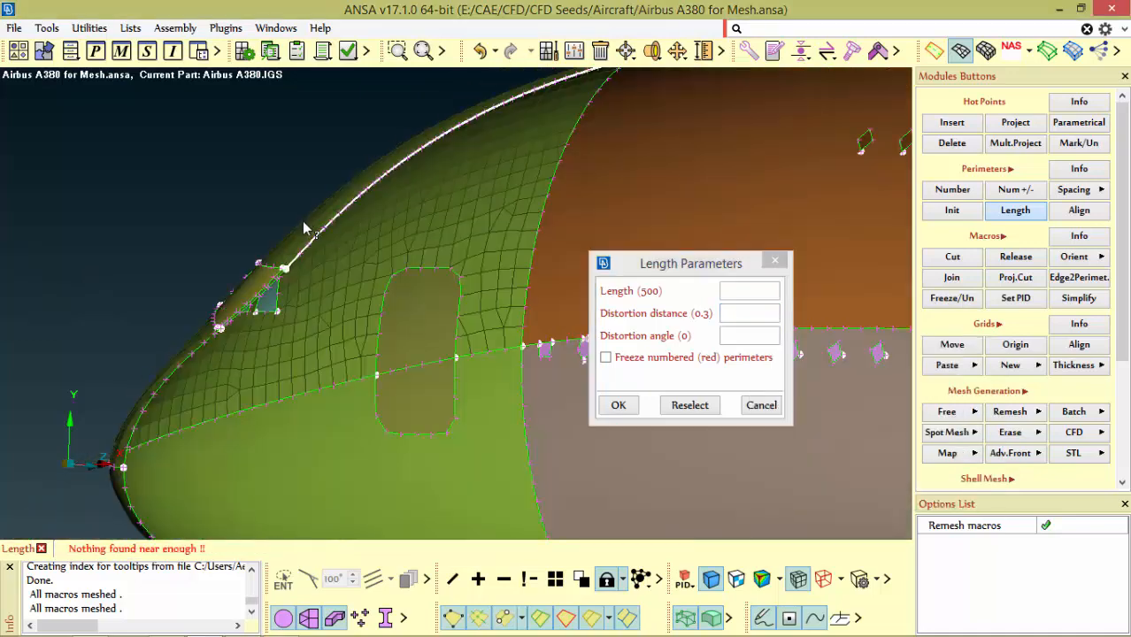
left_click(776, 264)
Erase the shell mesh from the upper cockpit face
scroll(423, 349, "down", 3)
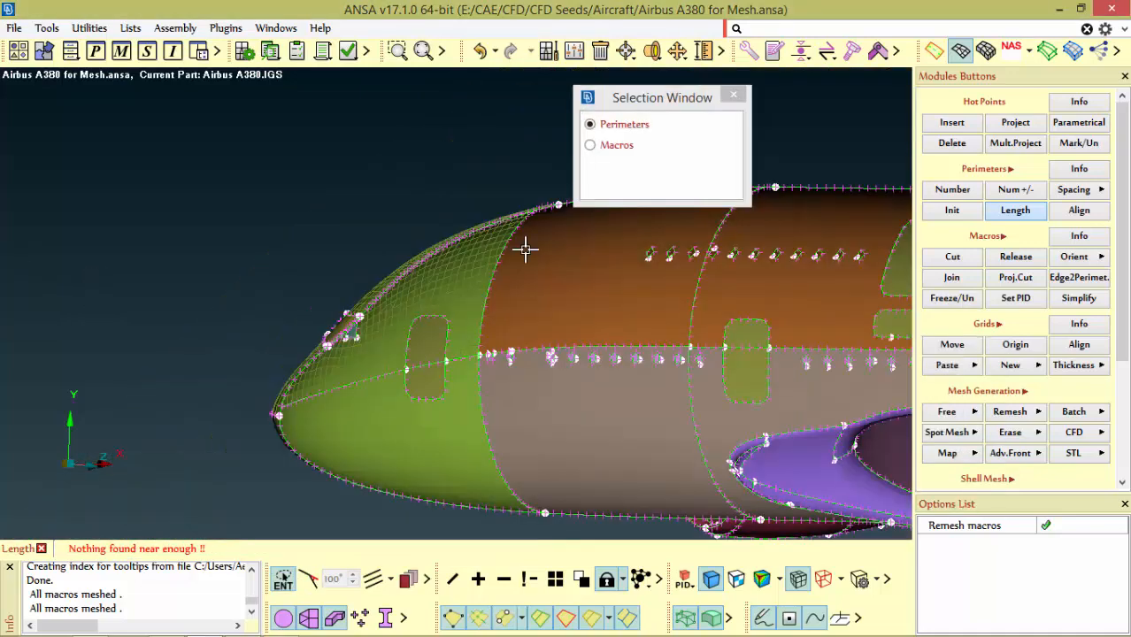
left_click_drag(331, 297, 486, 320, "ctrl")
left_click_drag(503, 384, 666, 377, "ctrl")
scroll(442, 371, "up", 4)
left_click_drag(511, 358, 502, 353, "ctrl")
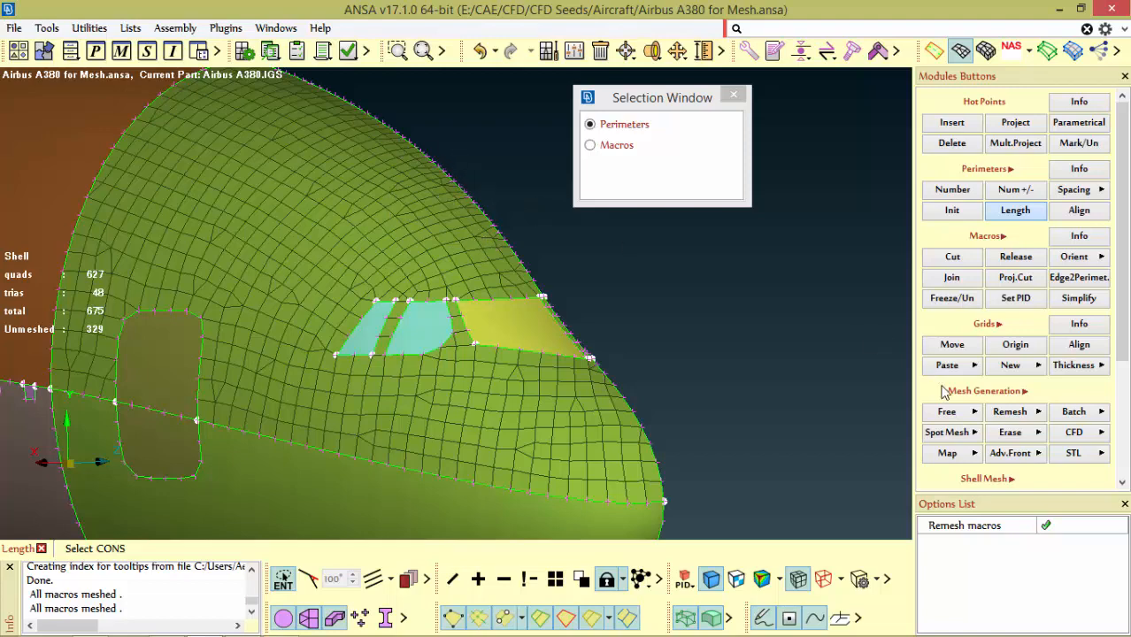
left_click(1009, 432)
left_click(1028, 470)
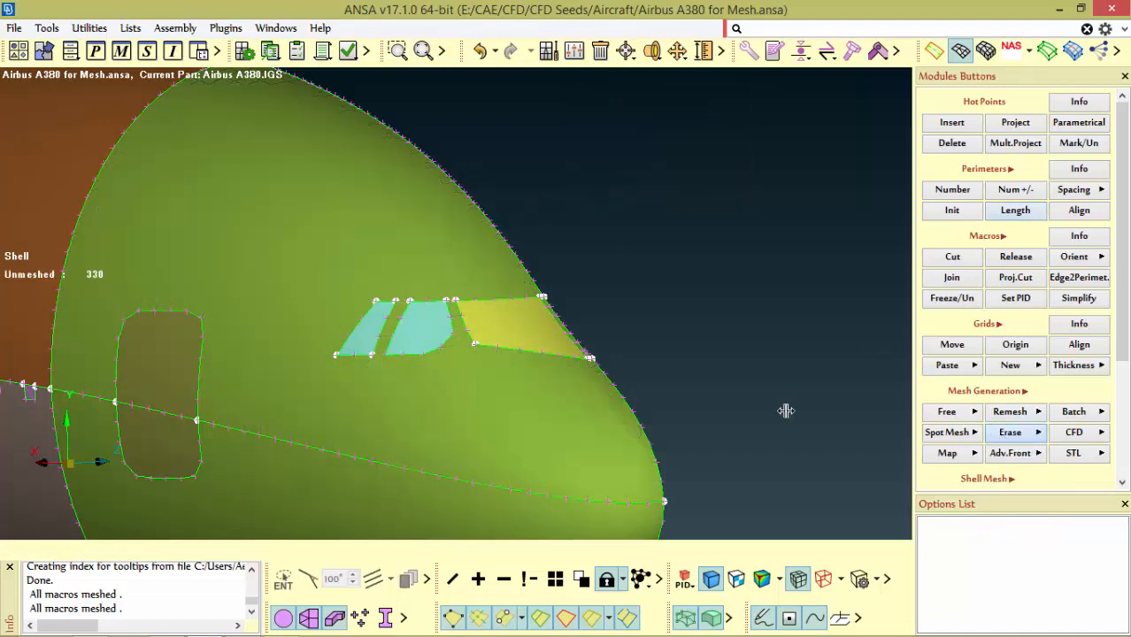
Set the perimeter length to 255 on the upper cockpit macro, leaving the distortion distance and angle blank
scroll(669, 344, "down", 6)
scroll(614, 338, "up", 4)
left_click_drag(643, 307, 667, 338, "ctrl")
left_click(1018, 213)
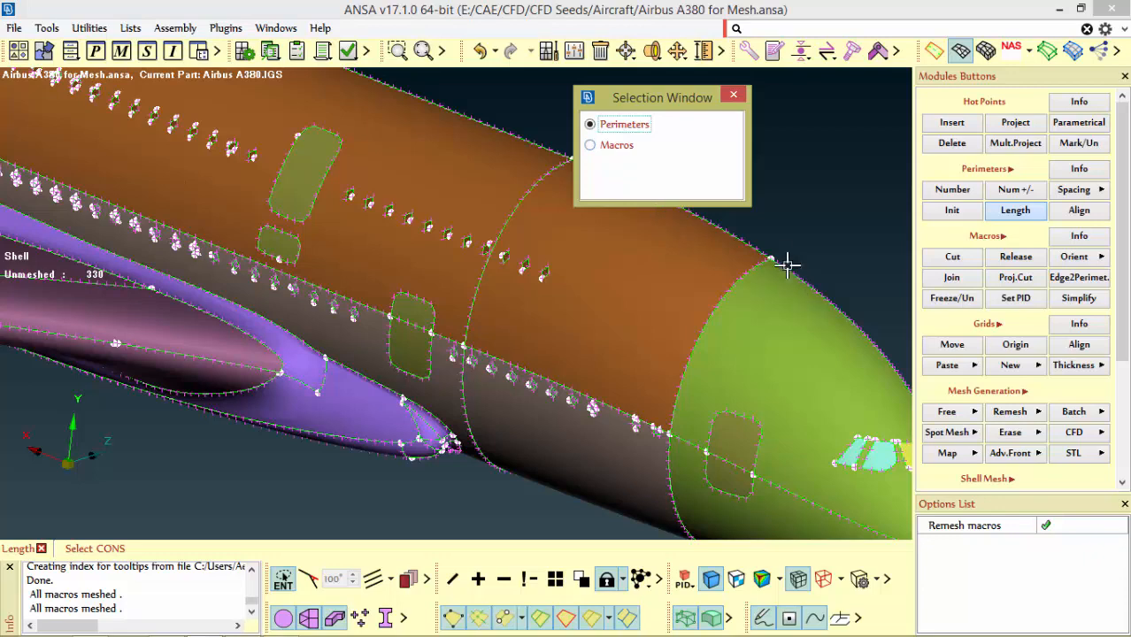
left_click(590, 145)
left_click(829, 311)
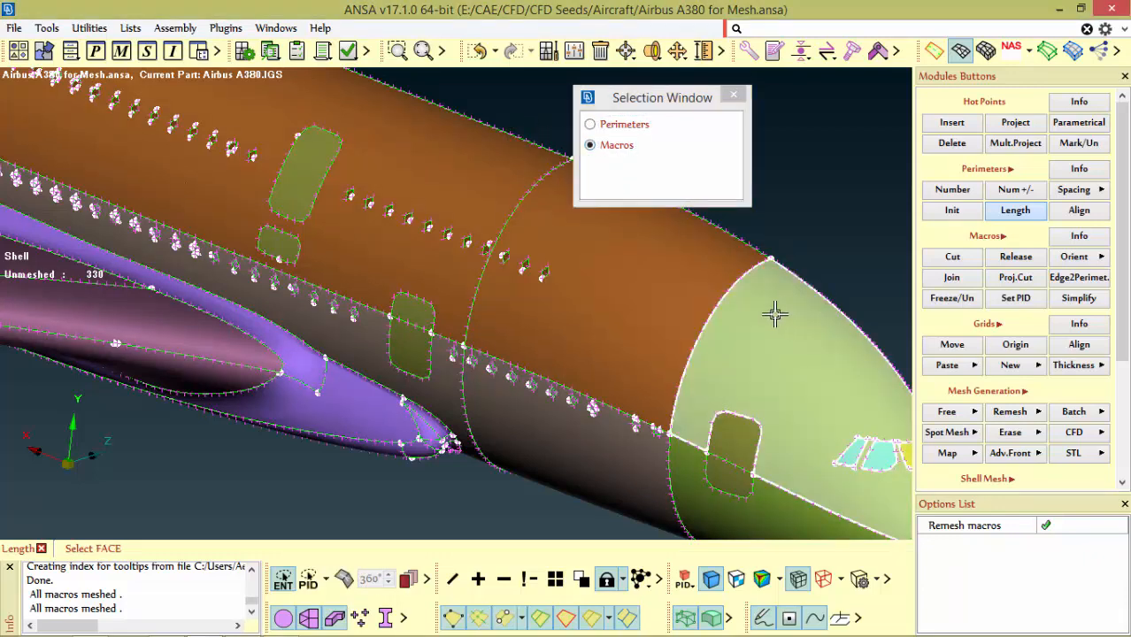
scroll(536, 315, "down", 5)
scroll(612, 351, "up", 7)
middle_click(545, 288)
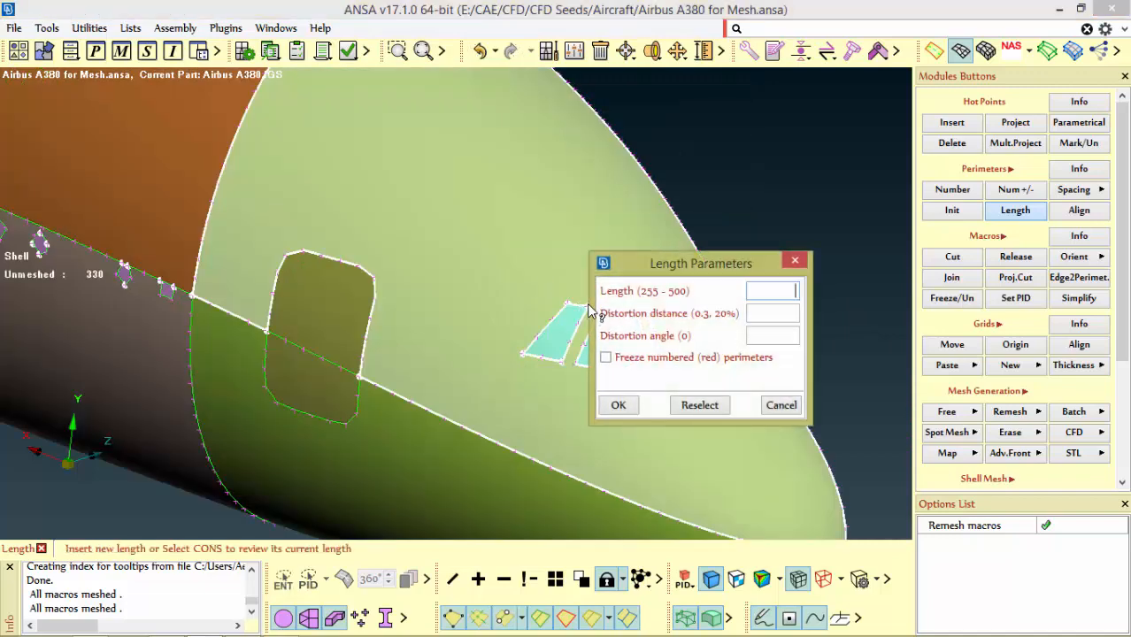
scroll(570, 228, "down", 5)
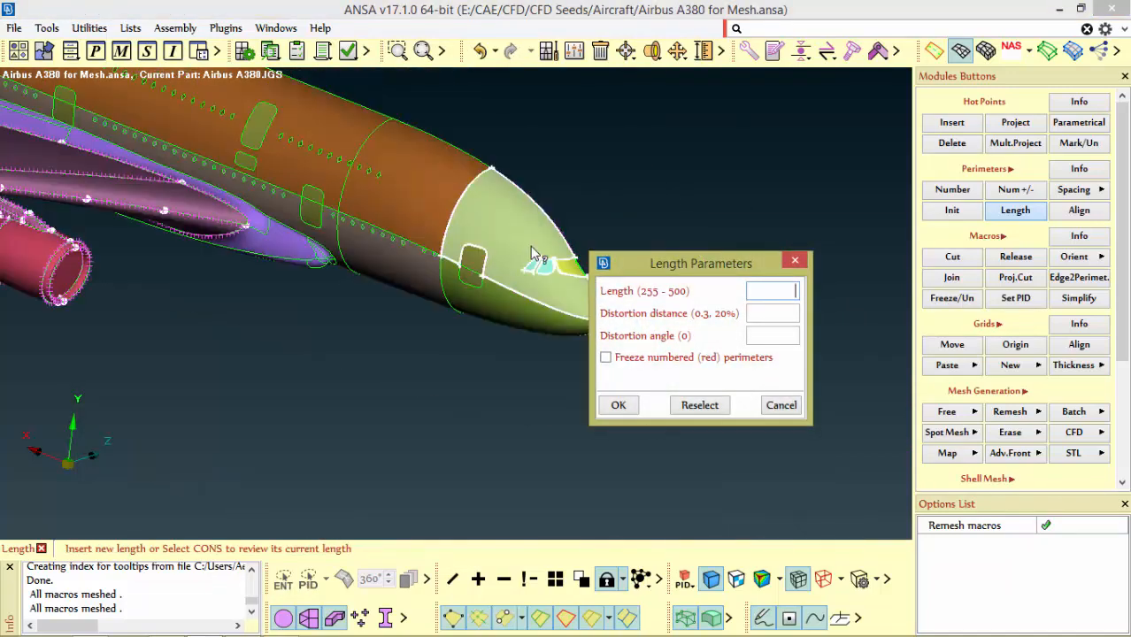
scroll(560, 224, "up", 5)
left_click_drag(529, 215, 512, 196, "ctrl")
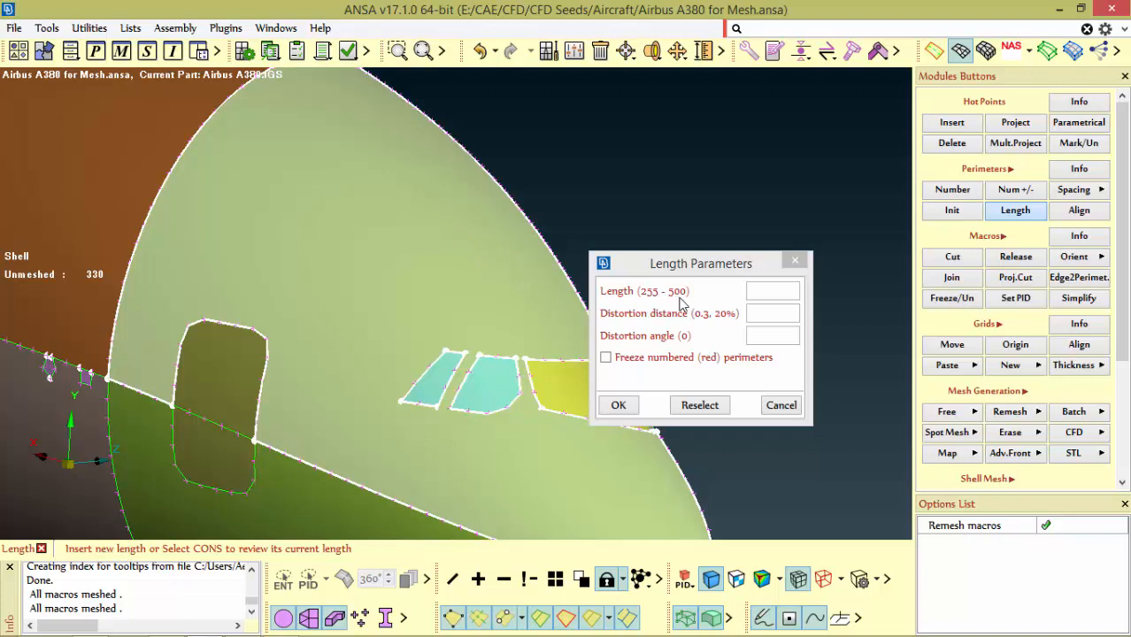
left_click(765, 294)
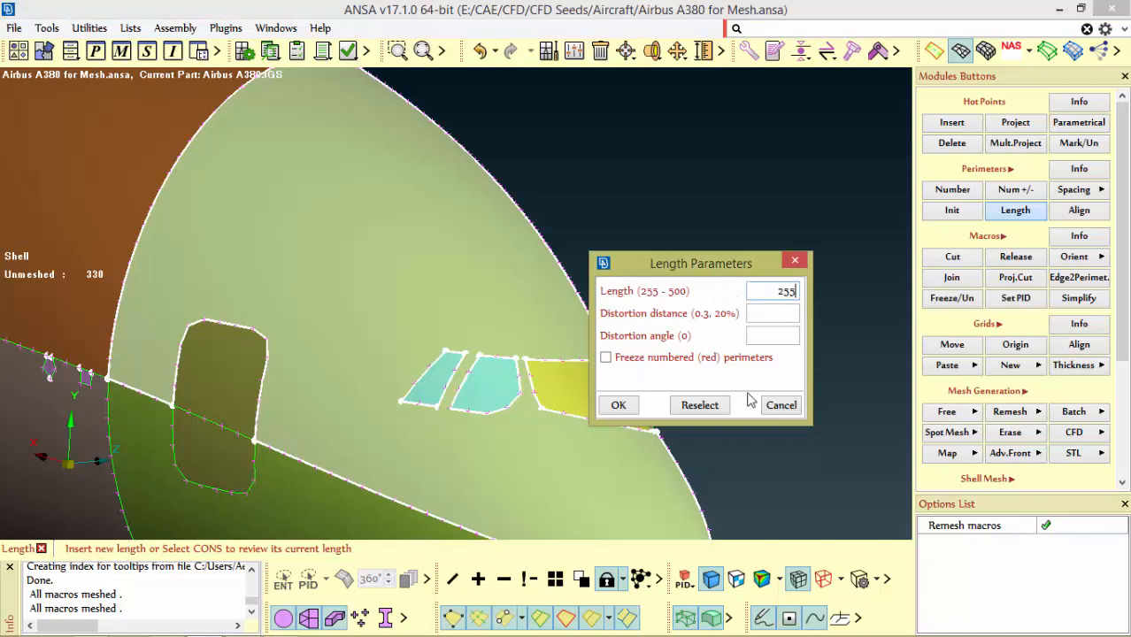
left_click(618, 407)
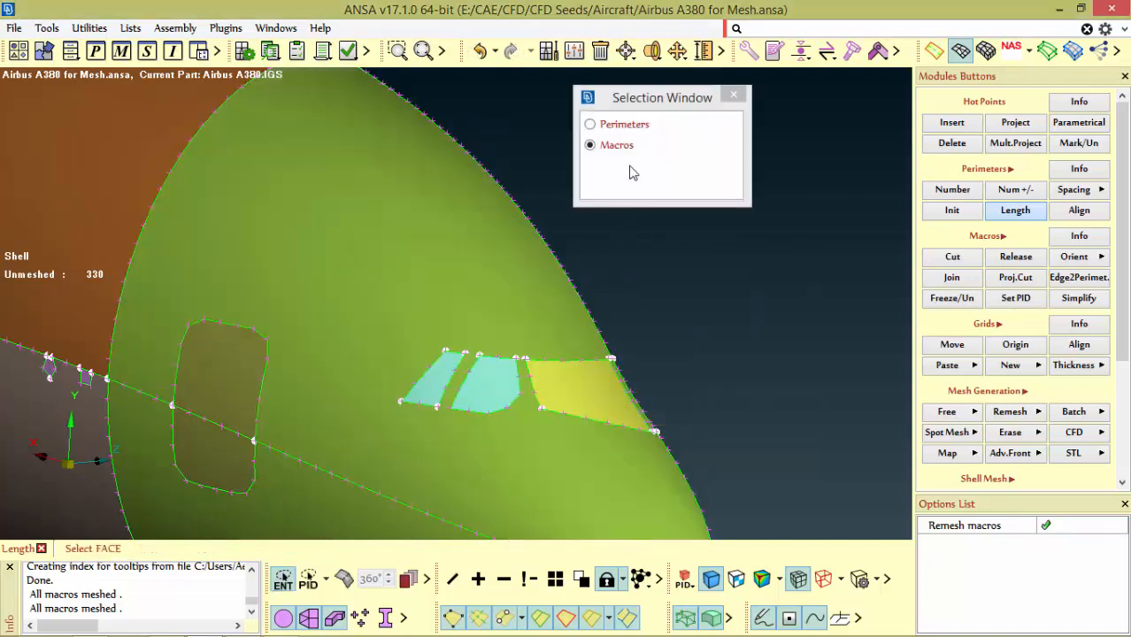
Examine the node spacing along the cockpit perimeters and across the aircraft, and end the length command
scroll(531, 300, "down", 5)
scroll(535, 258, "up", 4)
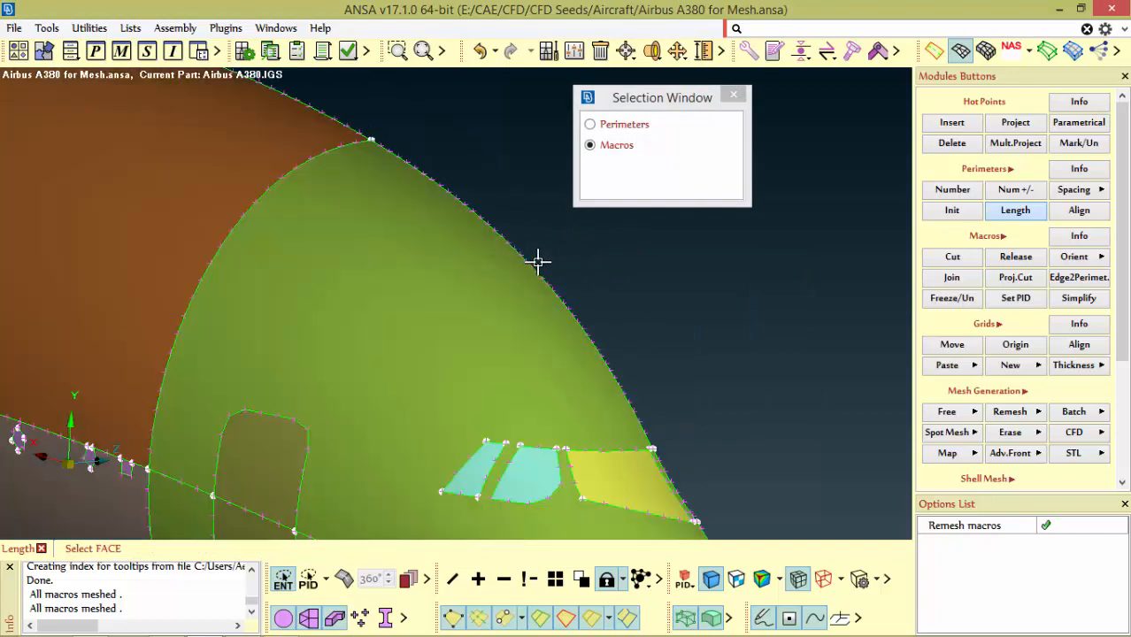
scroll(495, 265, "down", 2)
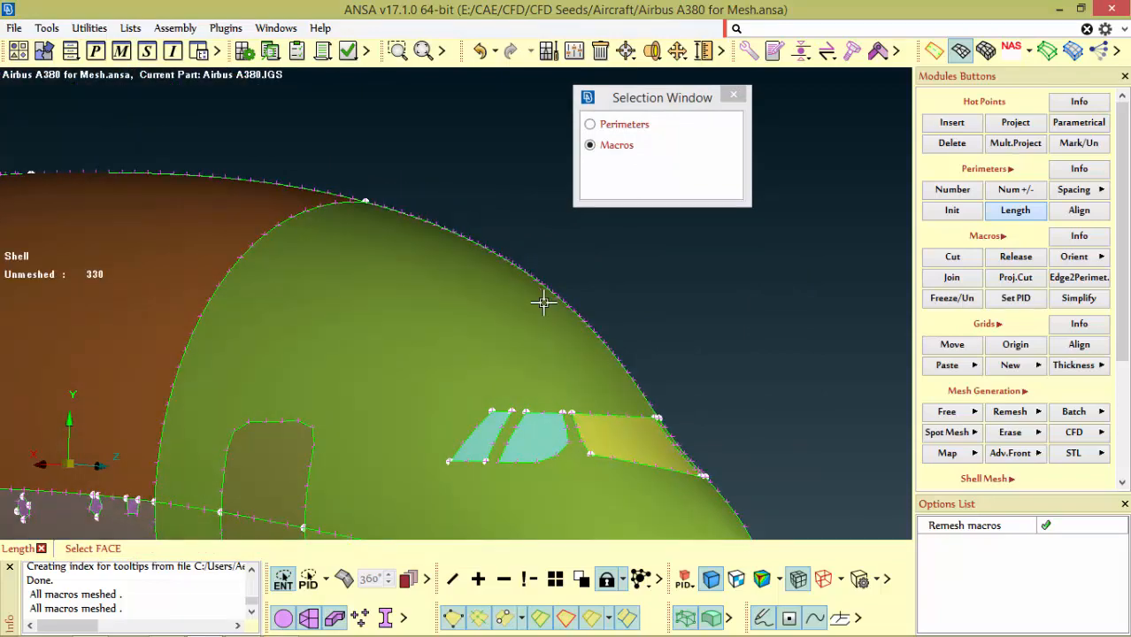
scroll(522, 305, "down", 4)
left_click_drag(500, 307, 553, 338, "ctrl")
scroll(574, 338, "down", 5)
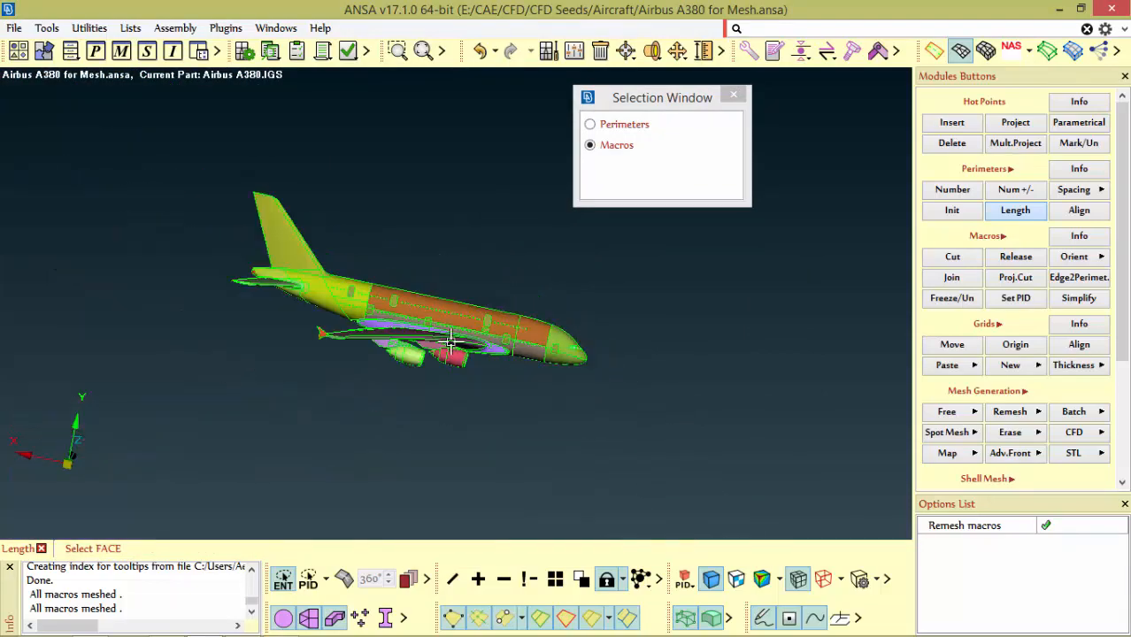
scroll(449, 339, "up", 5)
scroll(374, 306, "down", 5)
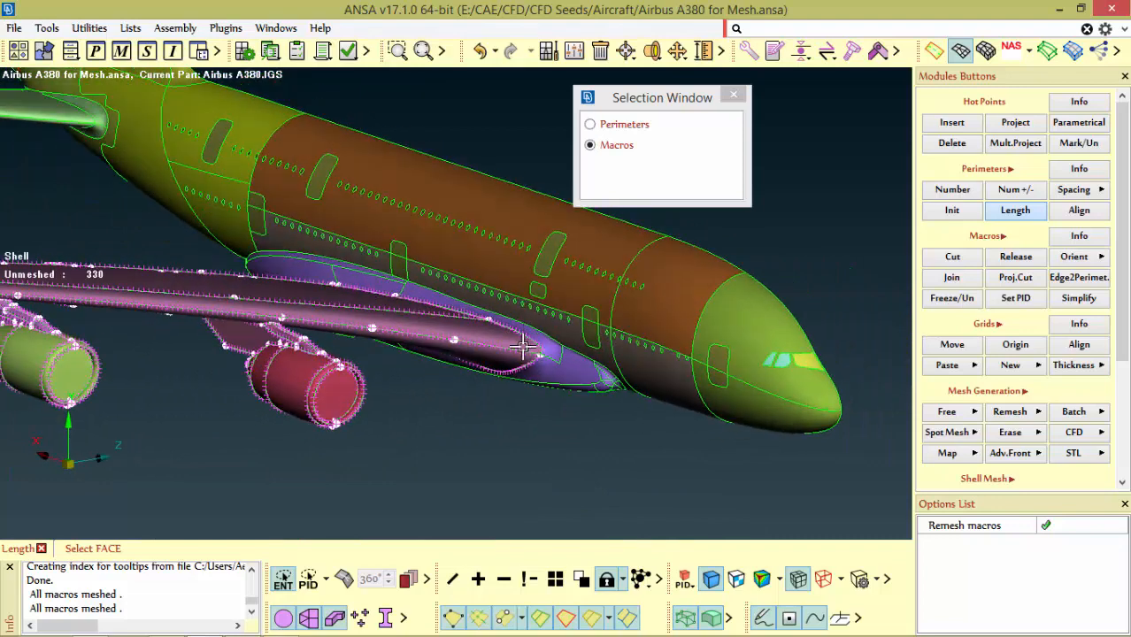
scroll(531, 349, "down", 3)
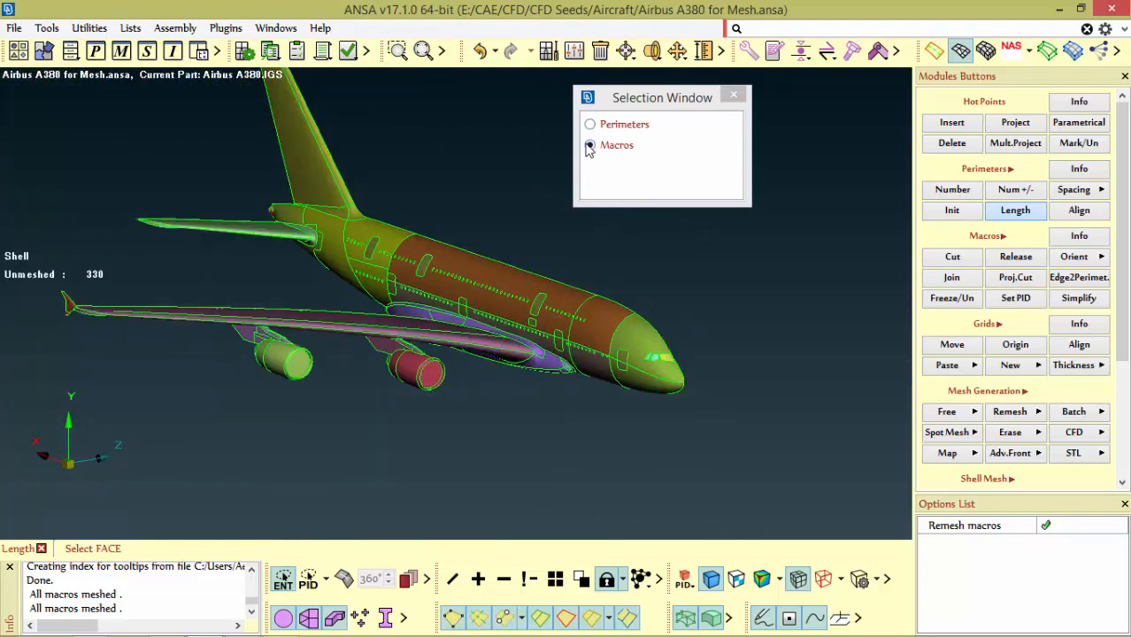
left_click(730, 96)
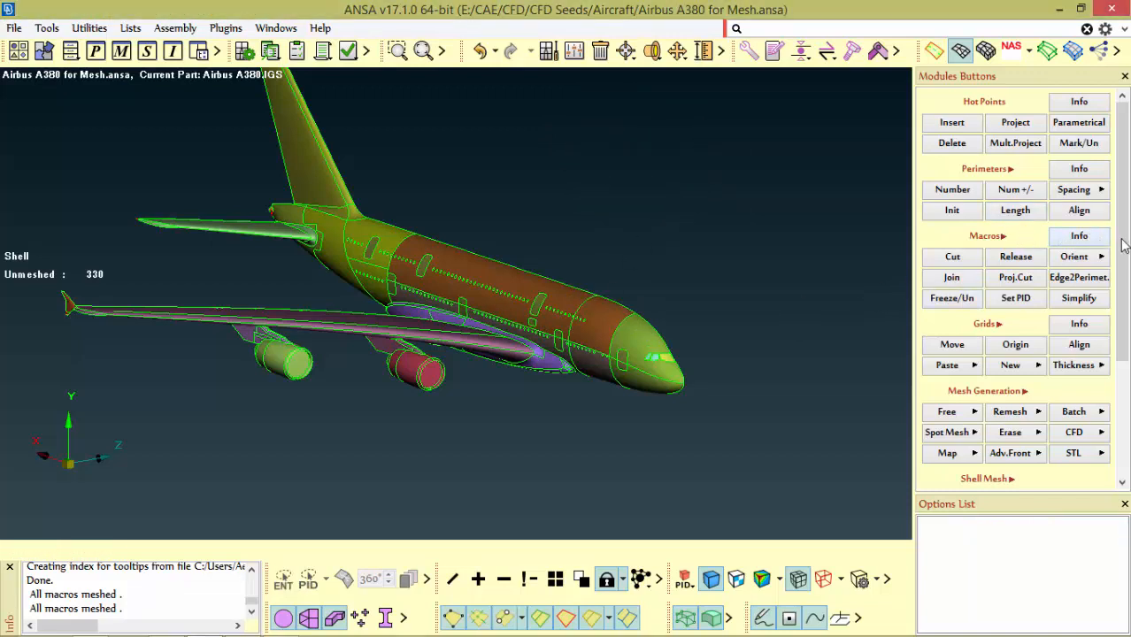
Mesh the narrow strip face along the purple wing-body fairing's lower edge with the Map algorithm using mixed elements
left_click_drag(1122, 244, 1114, 368)
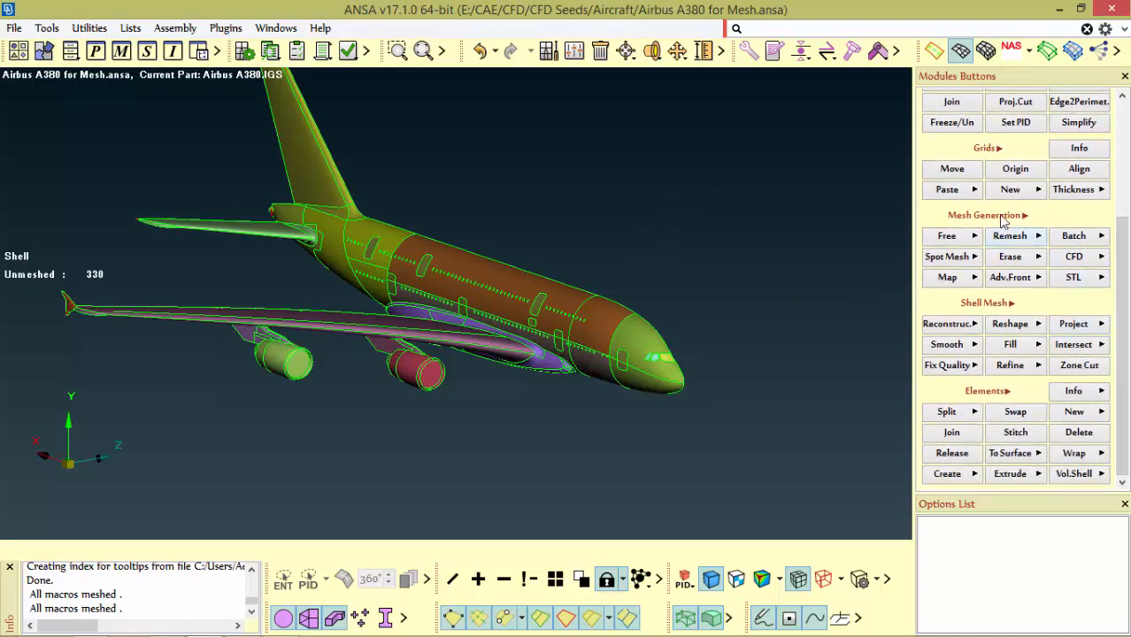
left_click(971, 278)
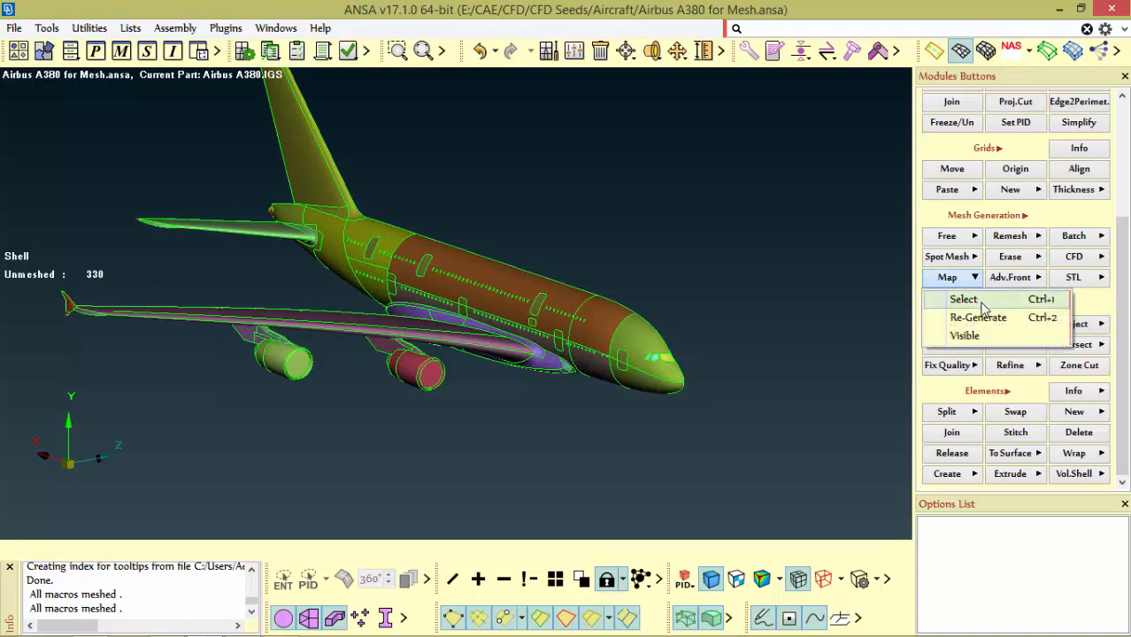
left_click(964, 300)
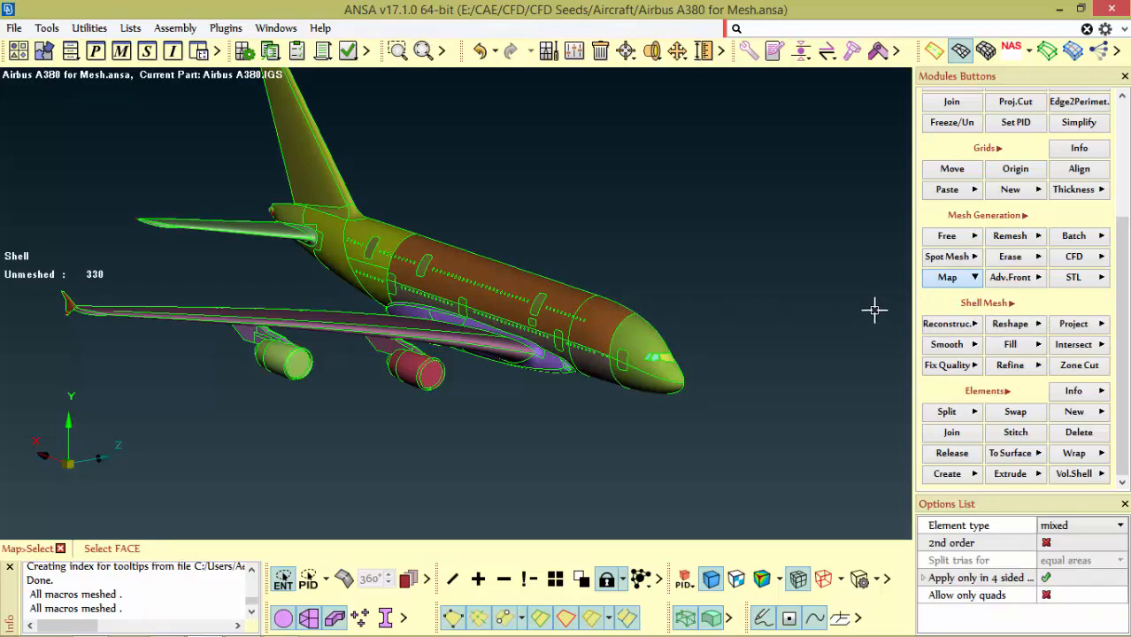
scroll(575, 331, "up", 3)
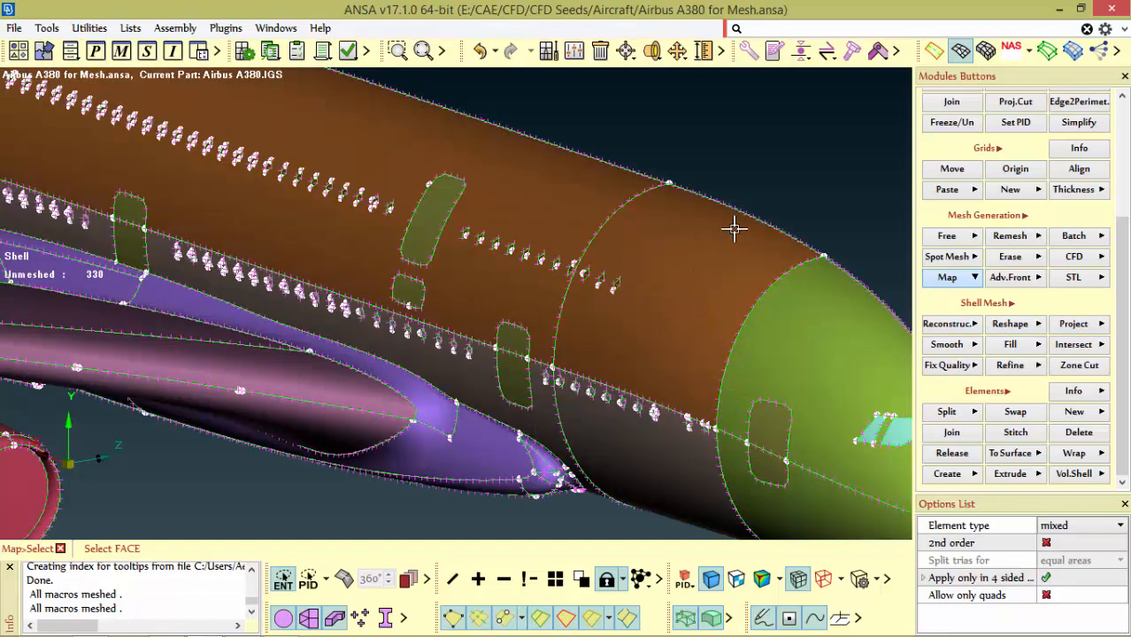
scroll(549, 276, "down", 3)
scroll(613, 334, "up", 5)
scroll(552, 316, "down", 4)
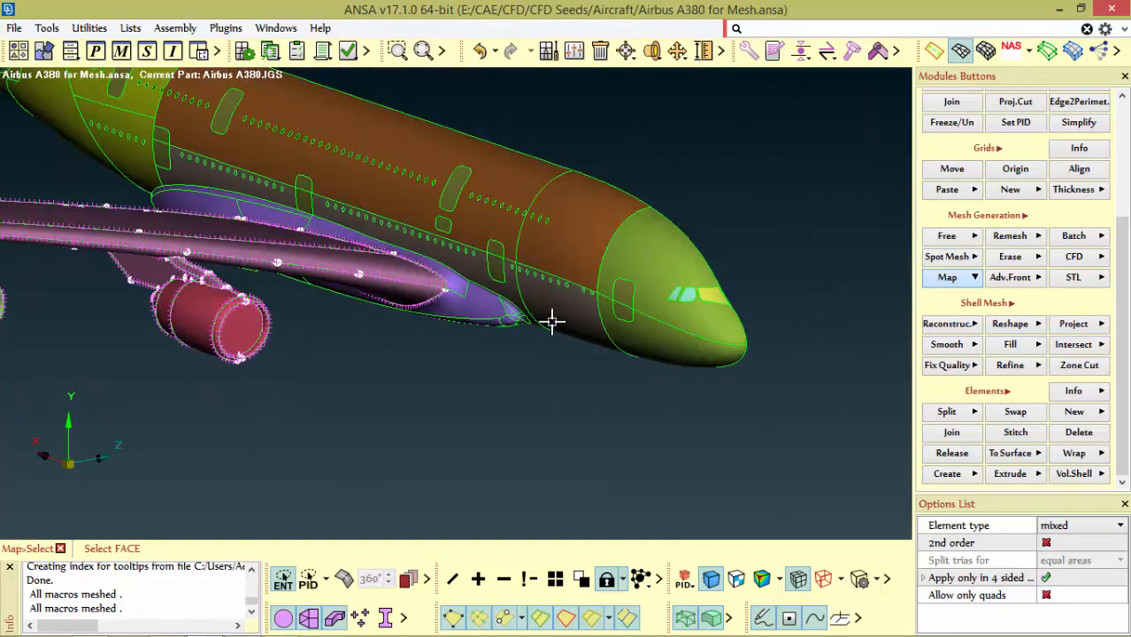
left_click_drag(551, 321, 708, 208, "ctrl")
scroll(421, 306, "up", 5)
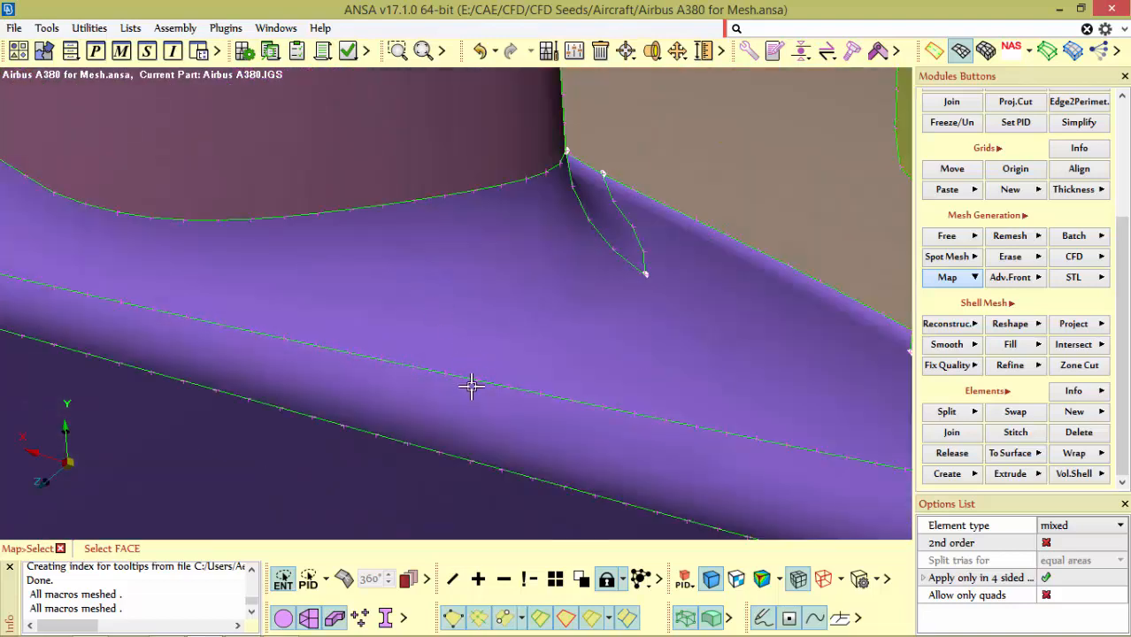
left_click(474, 390)
scroll(558, 323, "down", 5)
right_click(570, 324)
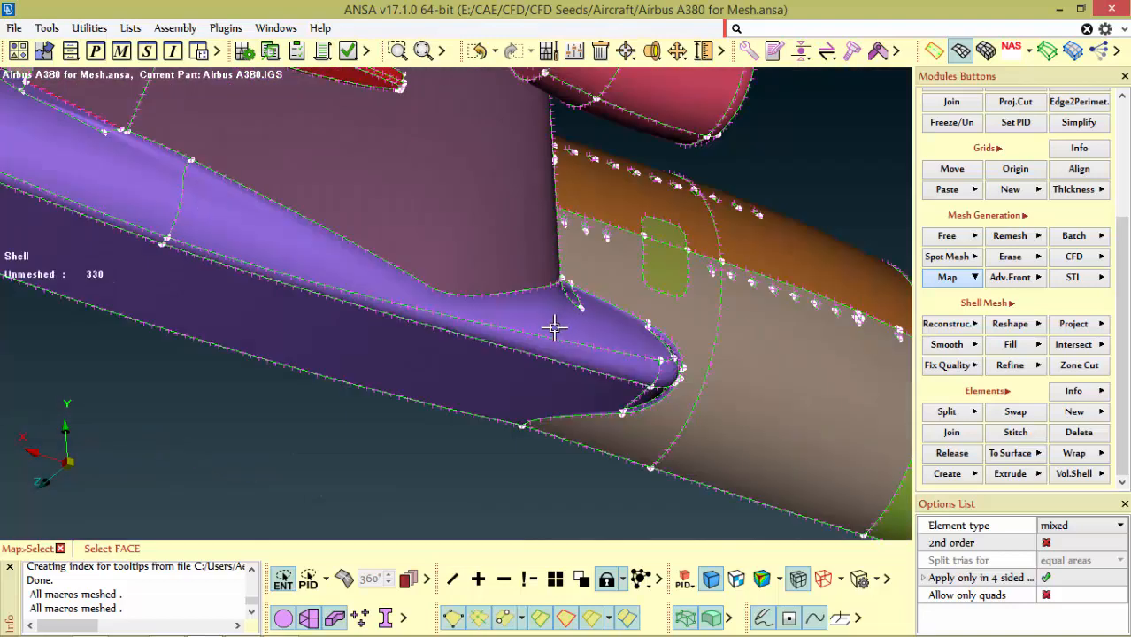
left_click(549, 352)
right_click(520, 399)
right_click(531, 421)
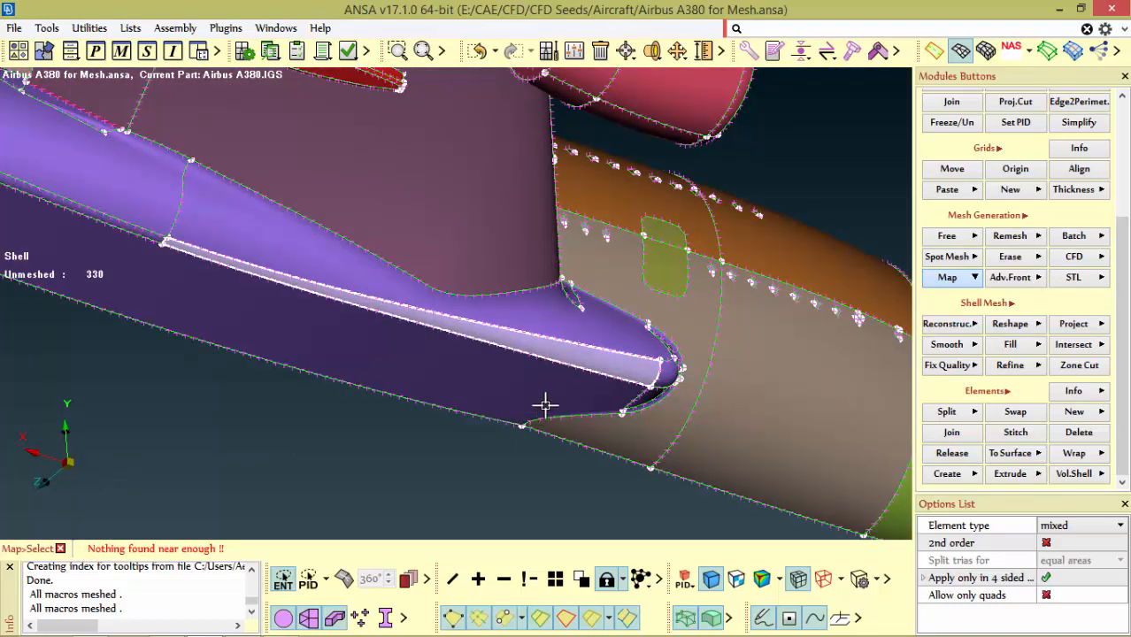
middle_click(542, 406)
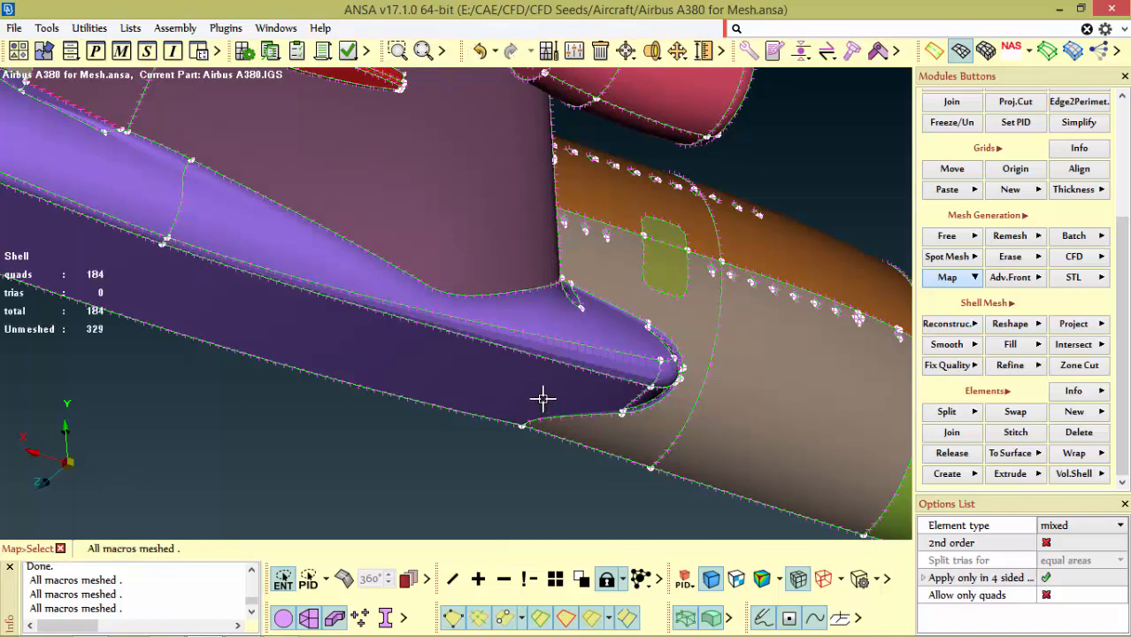
Examine the mapped elements along the fairing strip and at both of its ends
scroll(542, 406, "up", 5)
left_click_drag(666, 411, 578, 348, "ctrl")
scroll(578, 349, "down", 5)
scroll(604, 352, "down", 3)
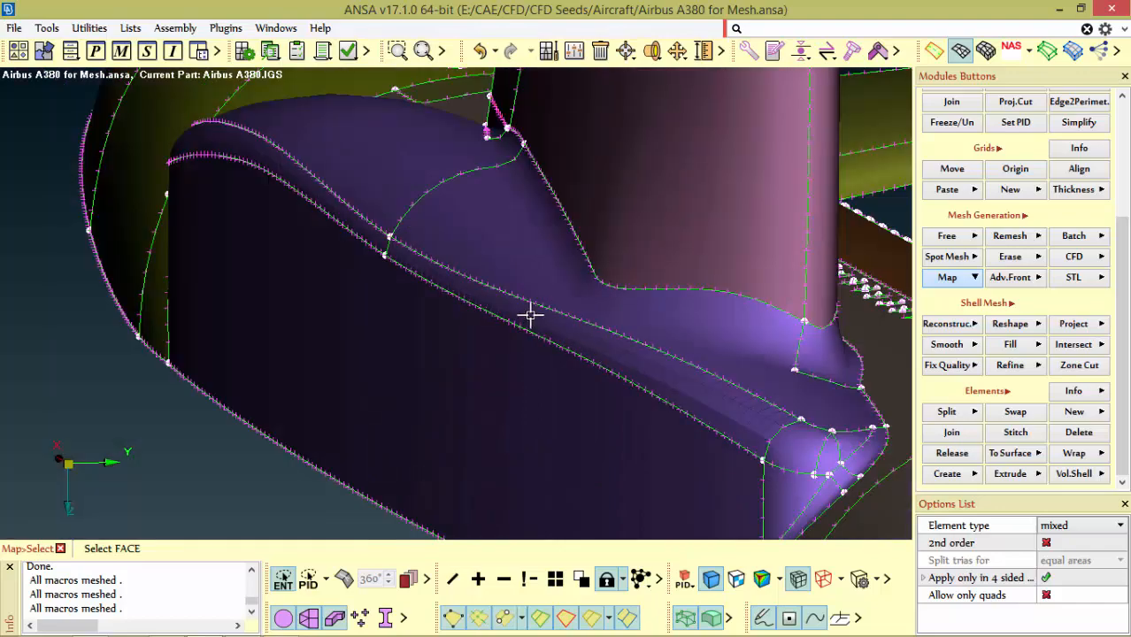
scroll(354, 261, "up", 5)
left_click_drag(550, 280, 701, 371, "ctrl")
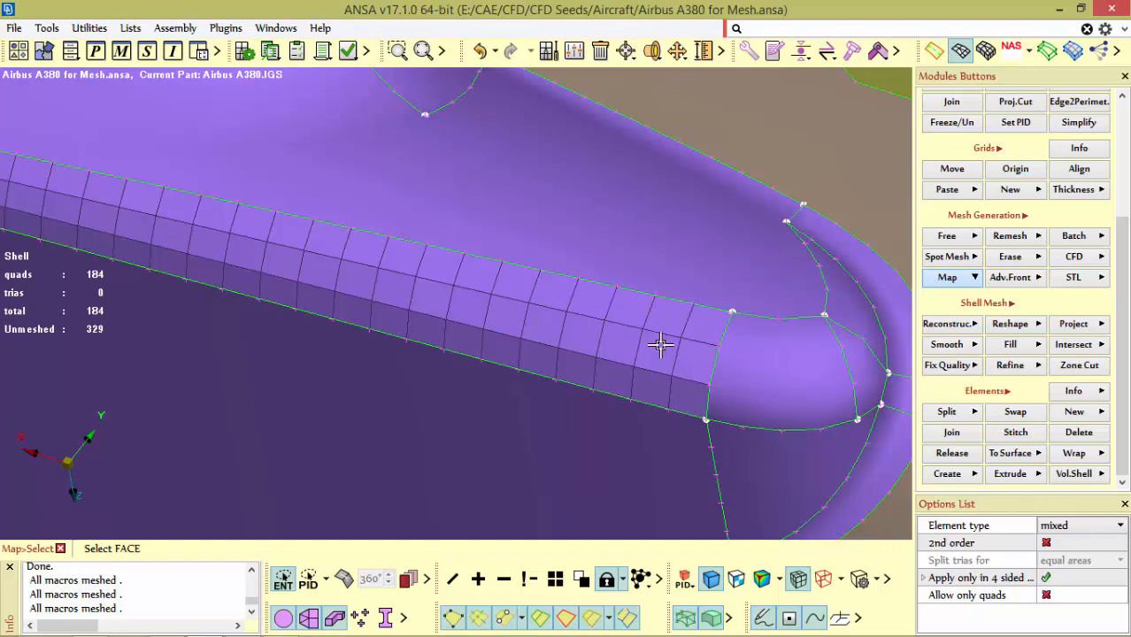
scroll(670, 357, "down", 5)
scroll(673, 341, "up", 5)
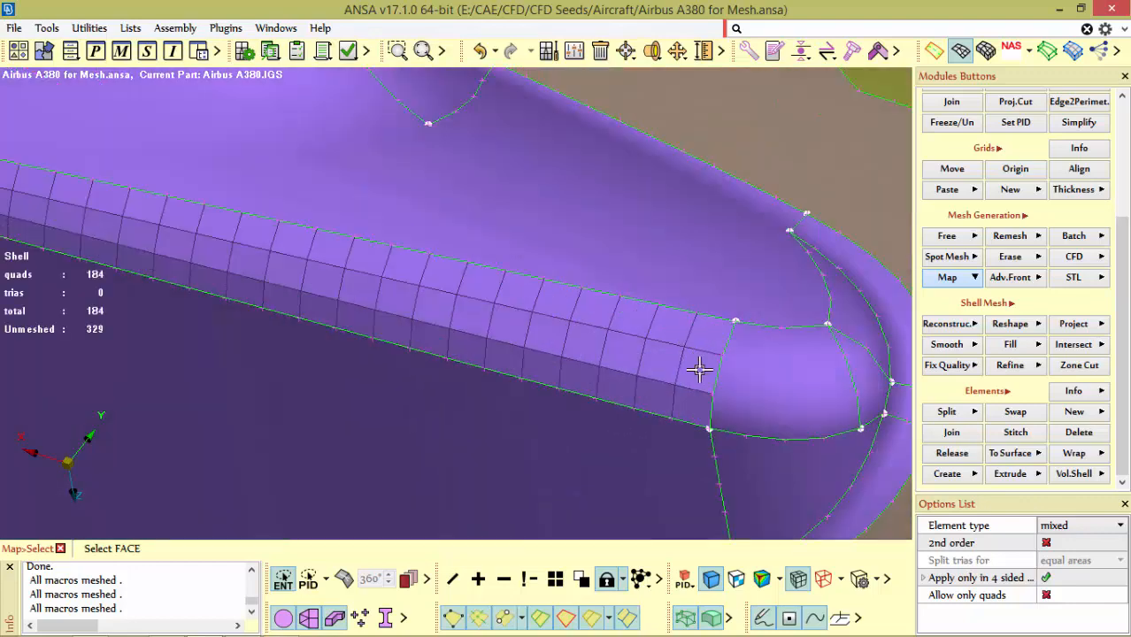
scroll(699, 370, "down", 8)
scroll(437, 296, "up", 6)
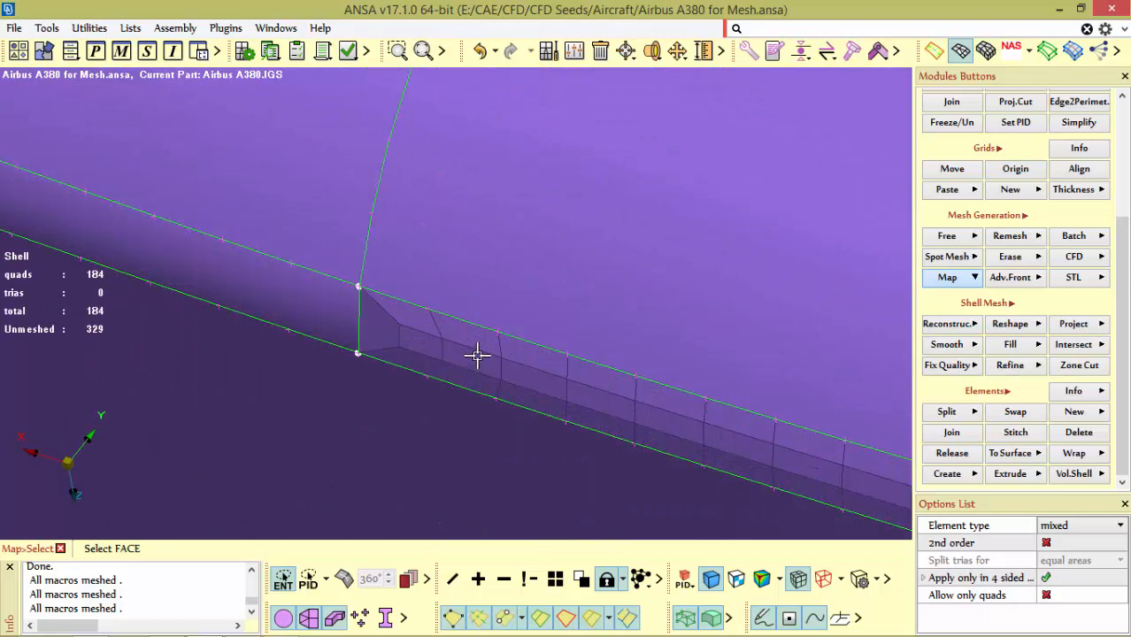
scroll(250, 278, "down", 3)
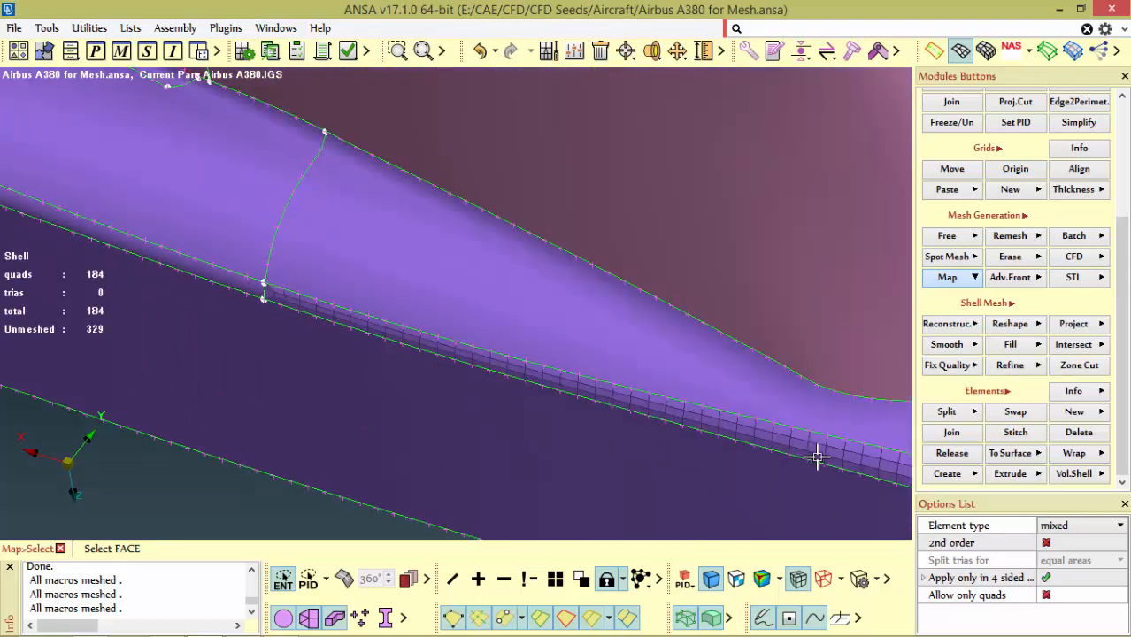
Try to map-mesh the fairing strip face again with the element type set to tria
left_click(1054, 528)
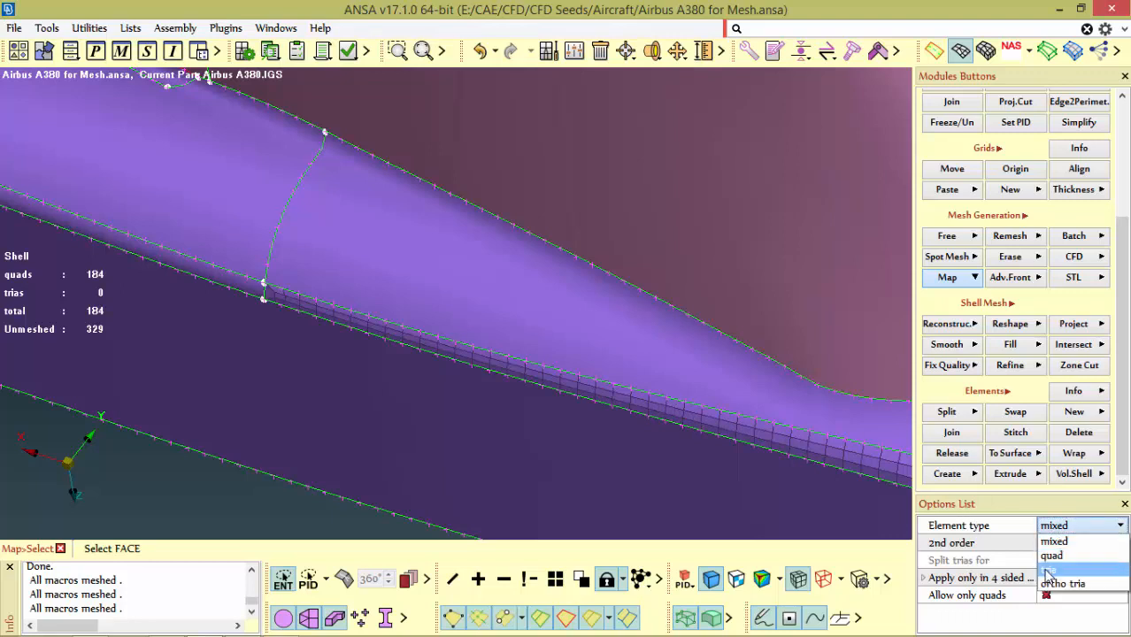
left_click(1048, 570)
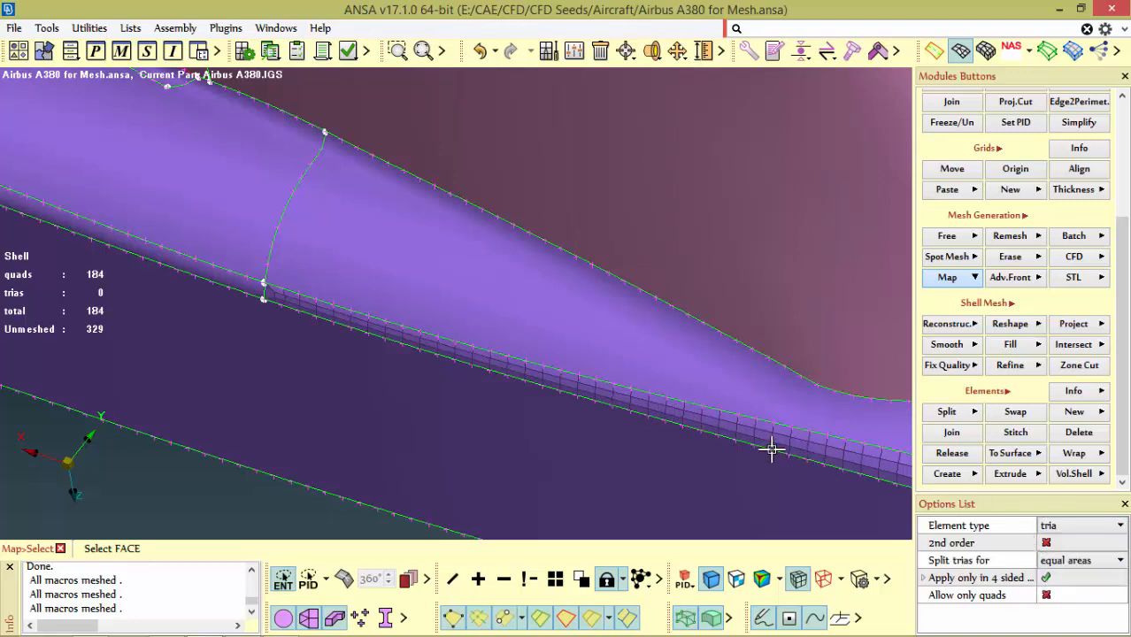
left_click(749, 429)
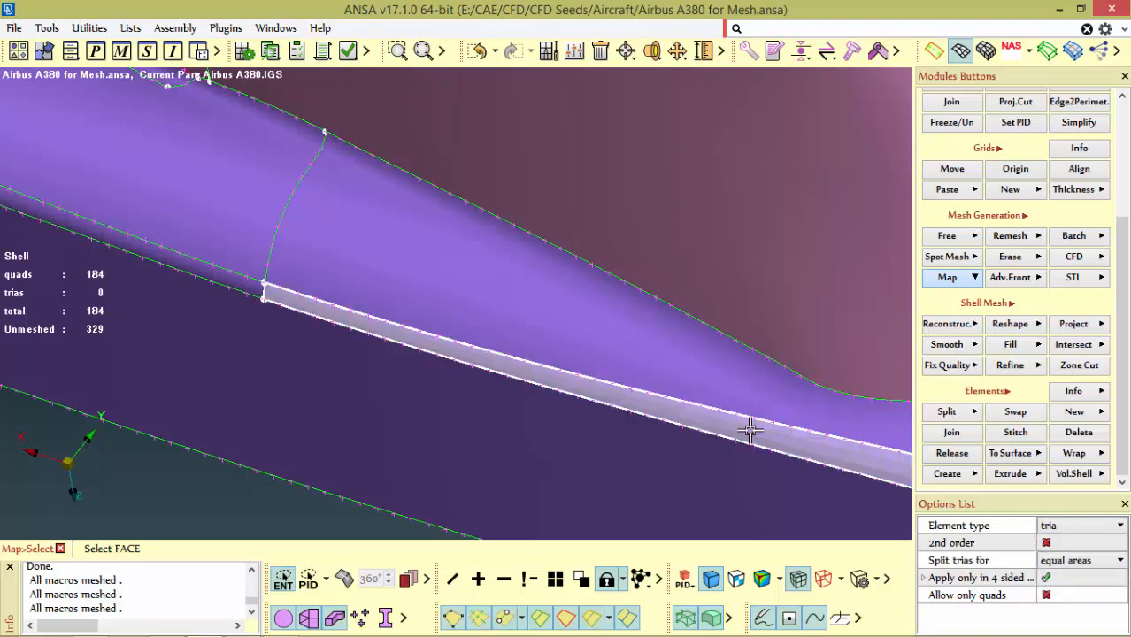
middle_click(444, 410)
scroll(285, 296, "down", 5)
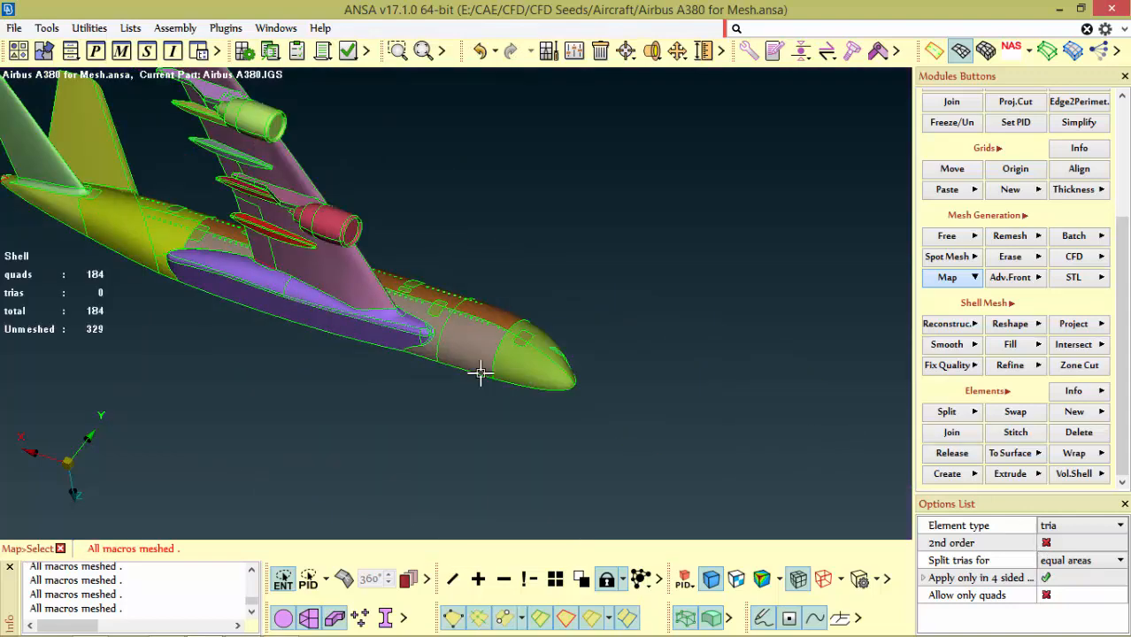
scroll(476, 372, "up", 4)
scroll(230, 212, "up", 5)
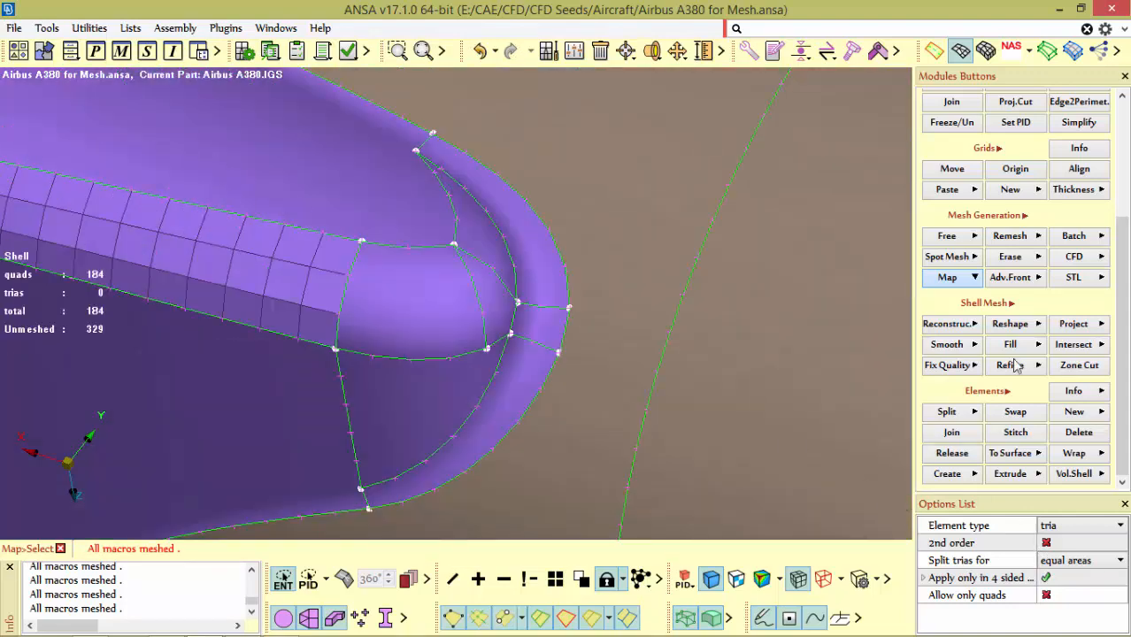
Regenerate the mapped mesh on the fairing strip face with tria elements, splitting trias for equal areas
left_click(956, 279)
right_click(957, 281)
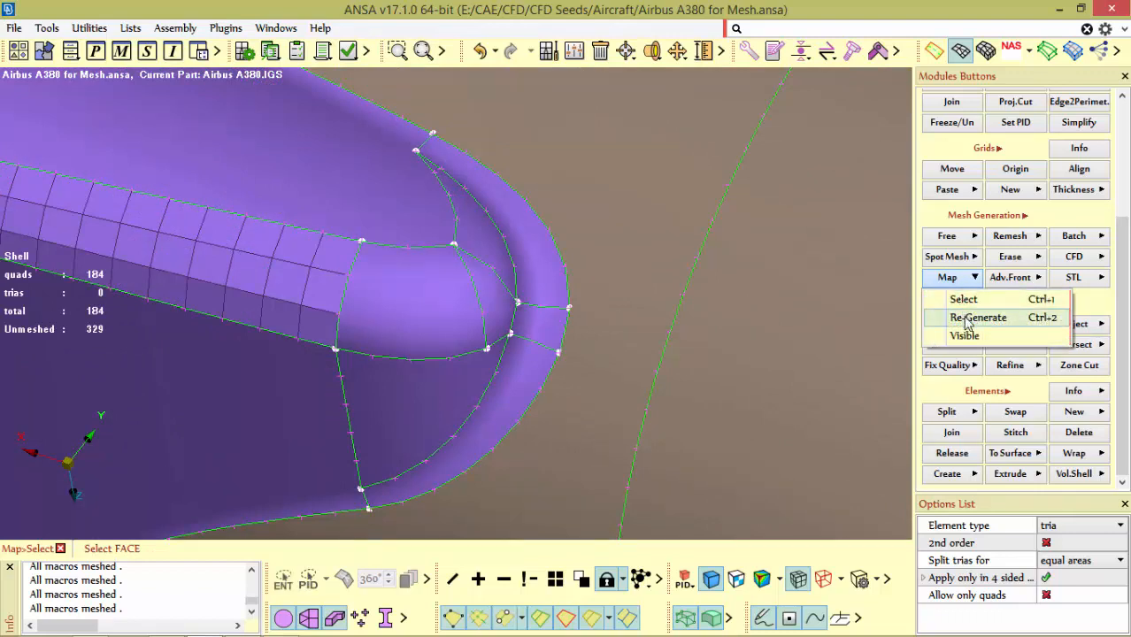
left_click(967, 318)
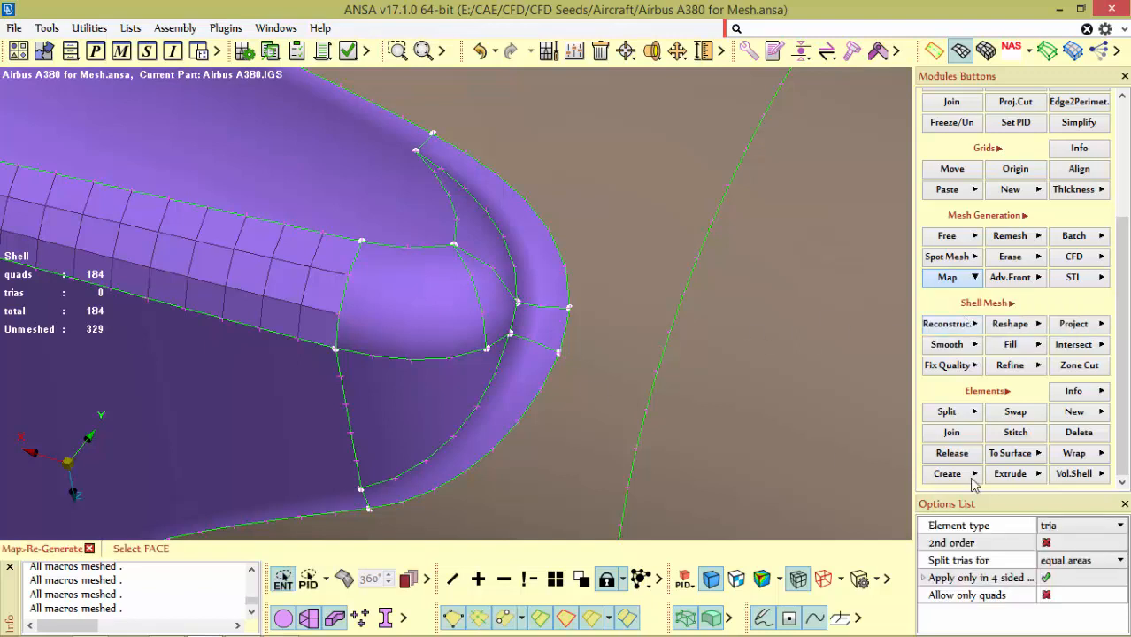
left_click(1059, 563)
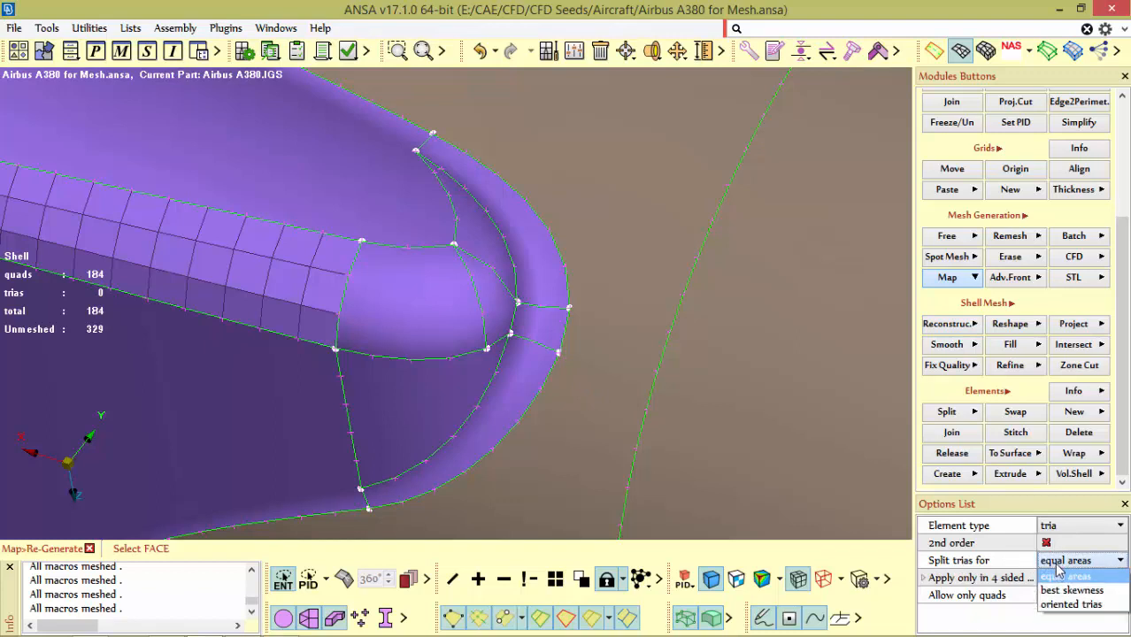
left_click(1061, 577)
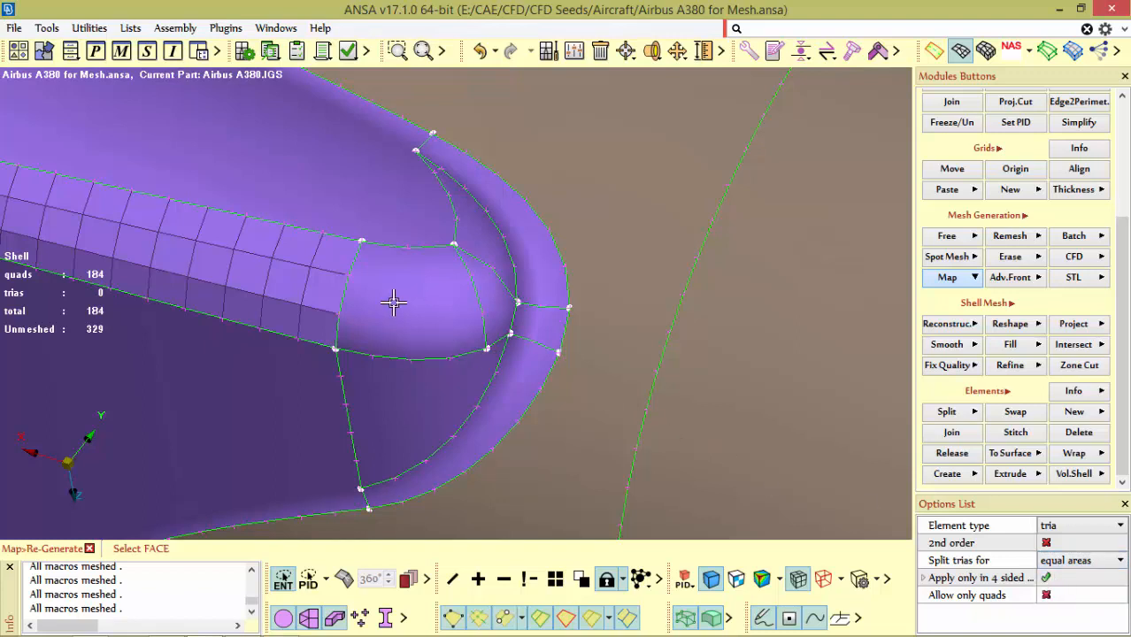
left_click(316, 273)
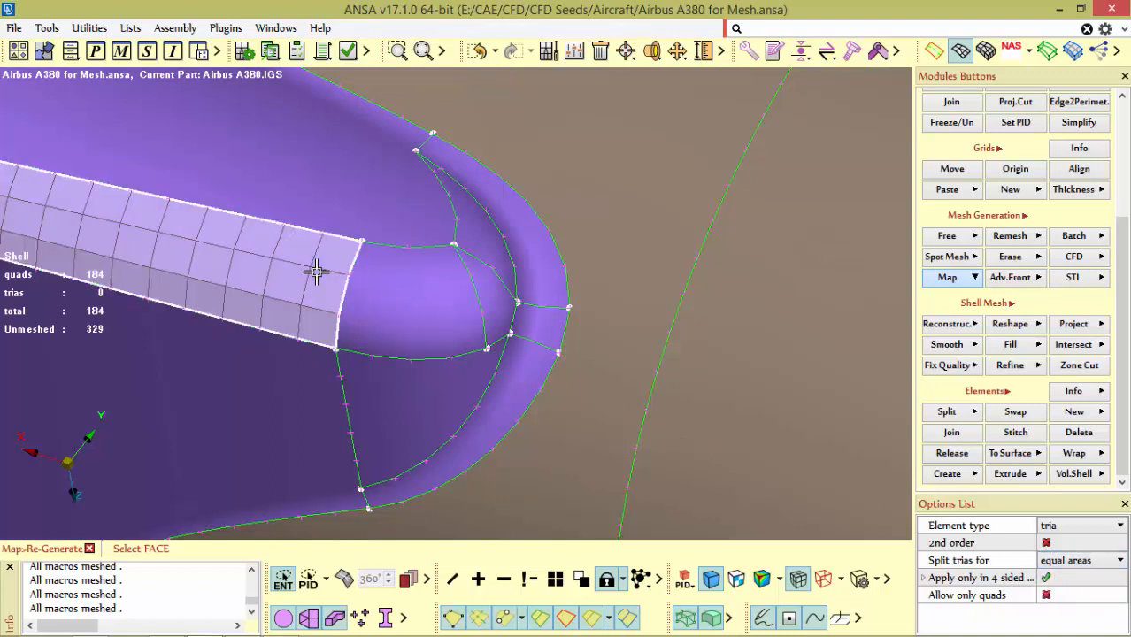
middle_click(315, 273)
Examine the triangular elements along the fairing strip and at both of its ends
scroll(706, 366, "down", 3)
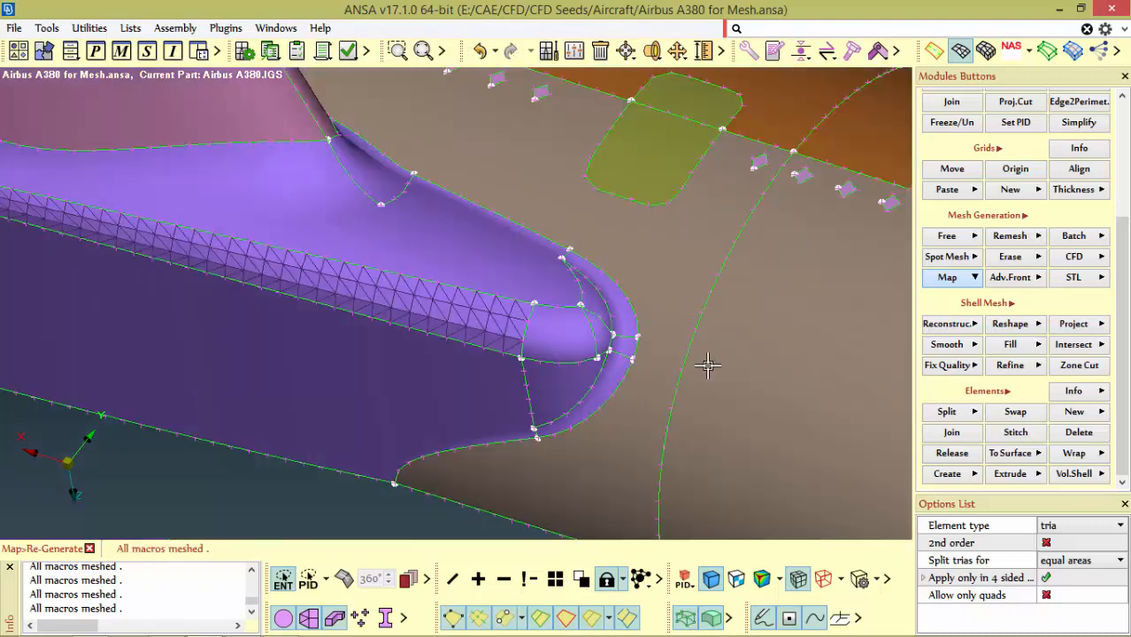
scroll(375, 321, "down", 3)
scroll(330, 293, "up", 2)
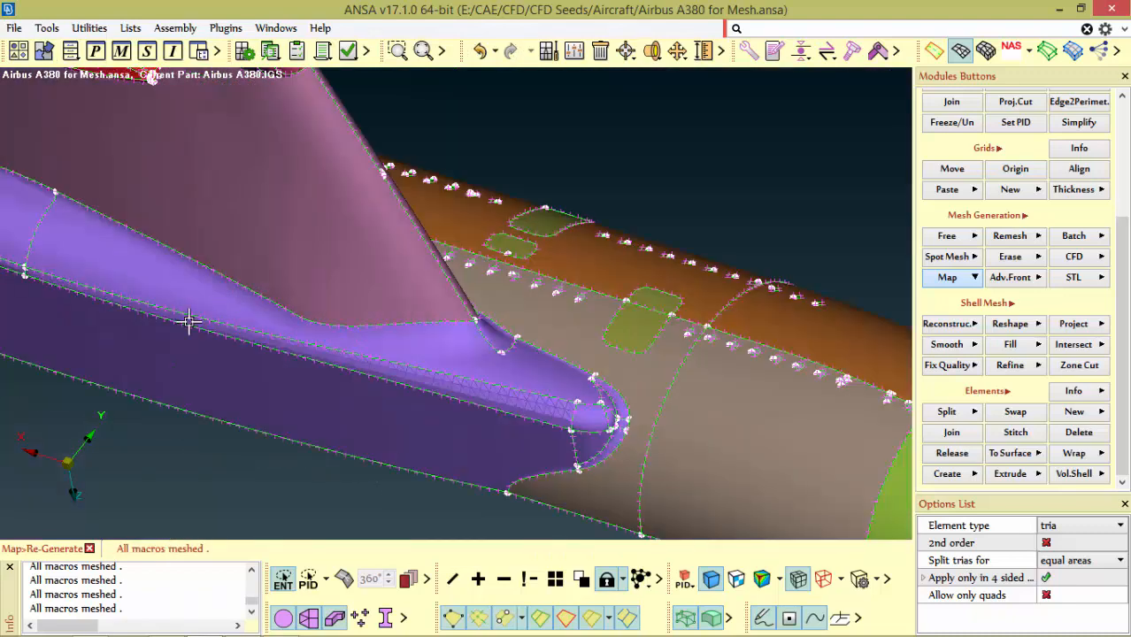
scroll(613, 453, "up", 5)
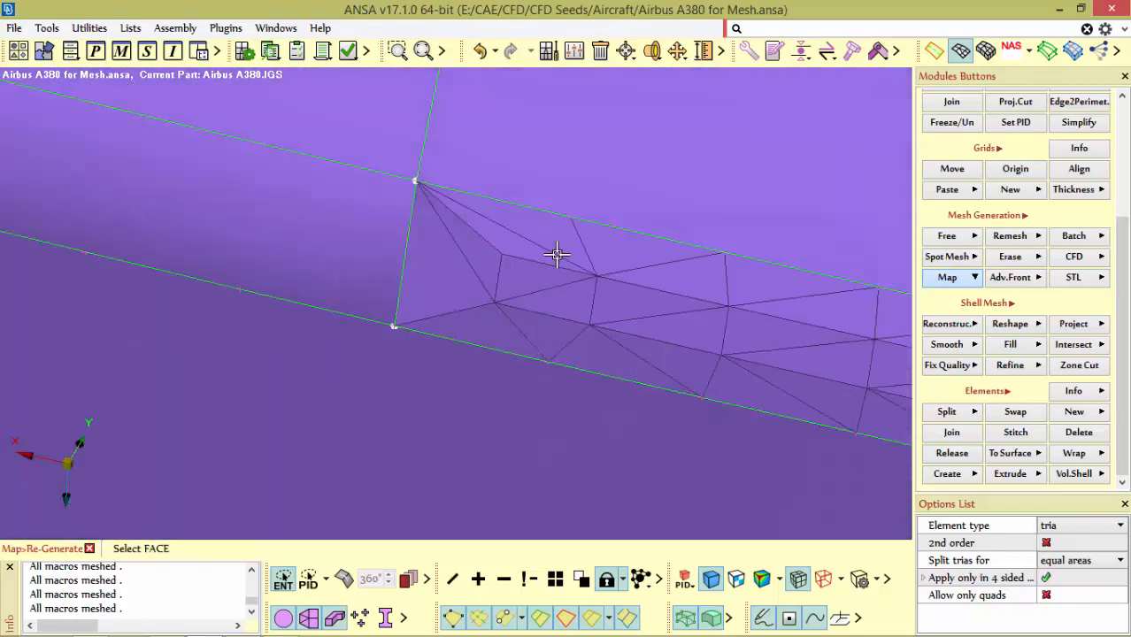
left_click_drag(557, 255, 568, 215, "ctrl")
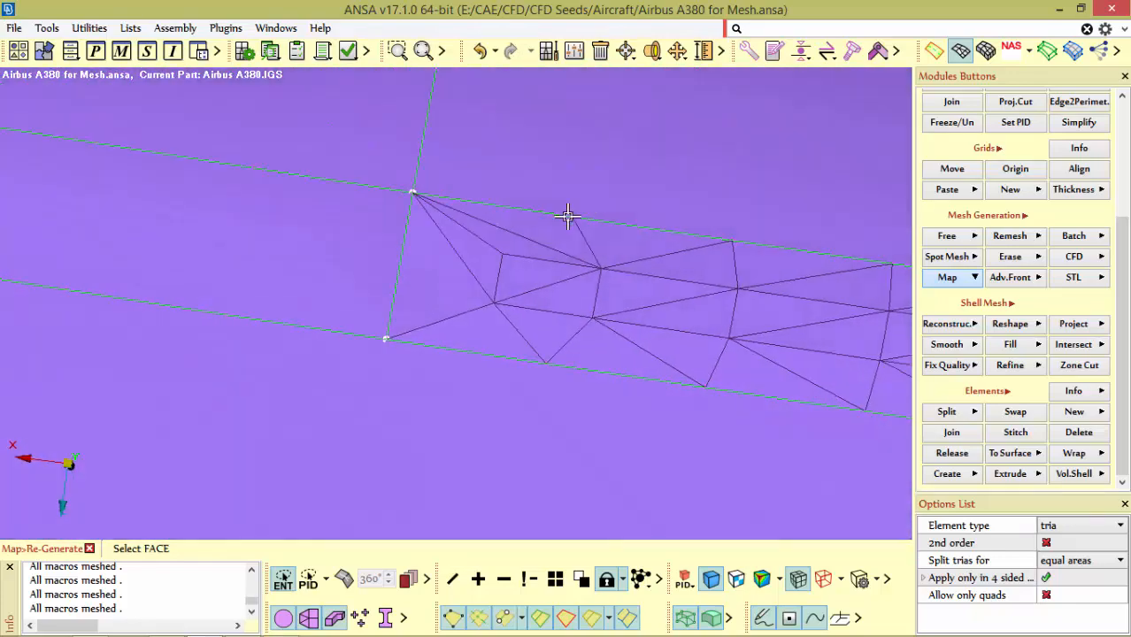
scroll(428, 326, "down", 5)
scroll(429, 304, "up", 5)
left_click_drag(432, 311, 492, 308, "ctrl")
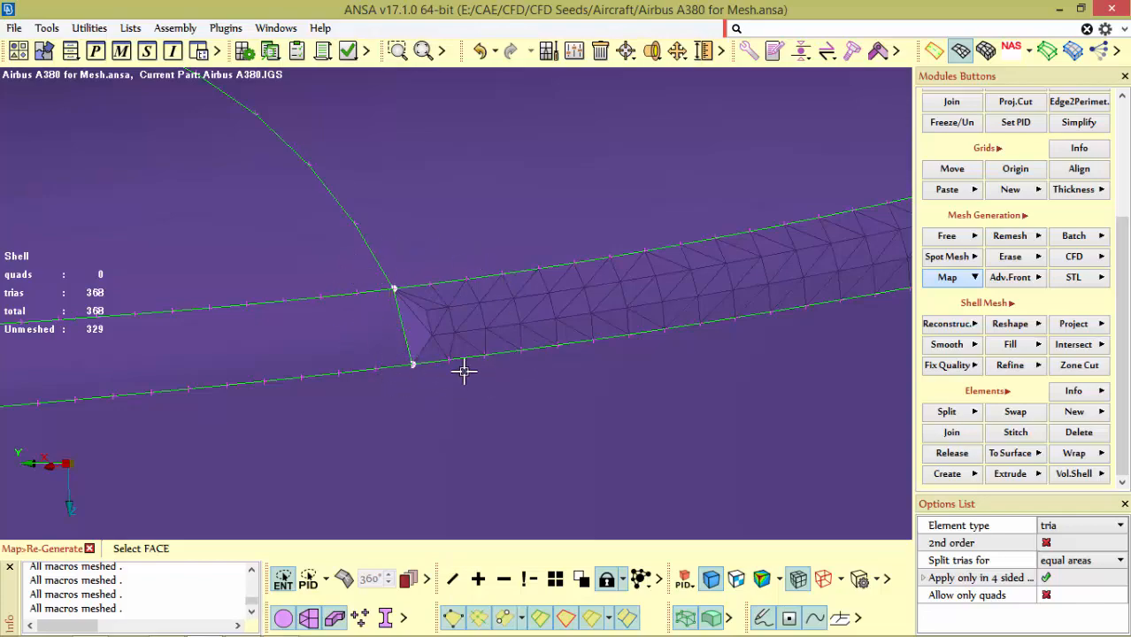
scroll(477, 359, "down", 5)
left_click_drag(581, 345, 353, 371, "ctrl")
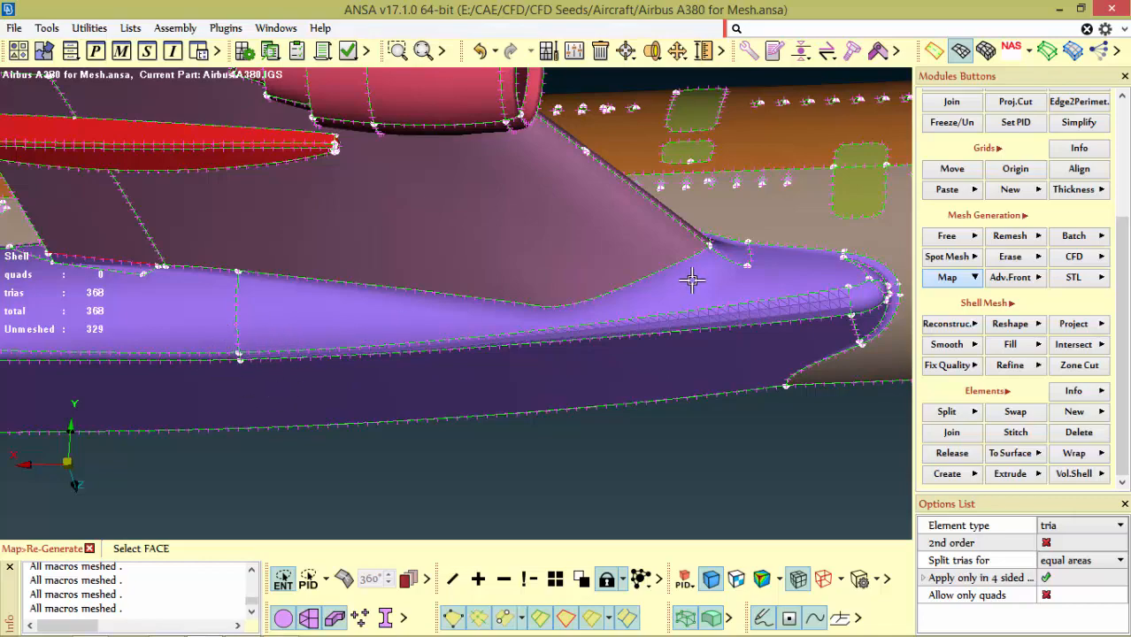
left_click_drag(697, 327, 635, 391, "ctrl")
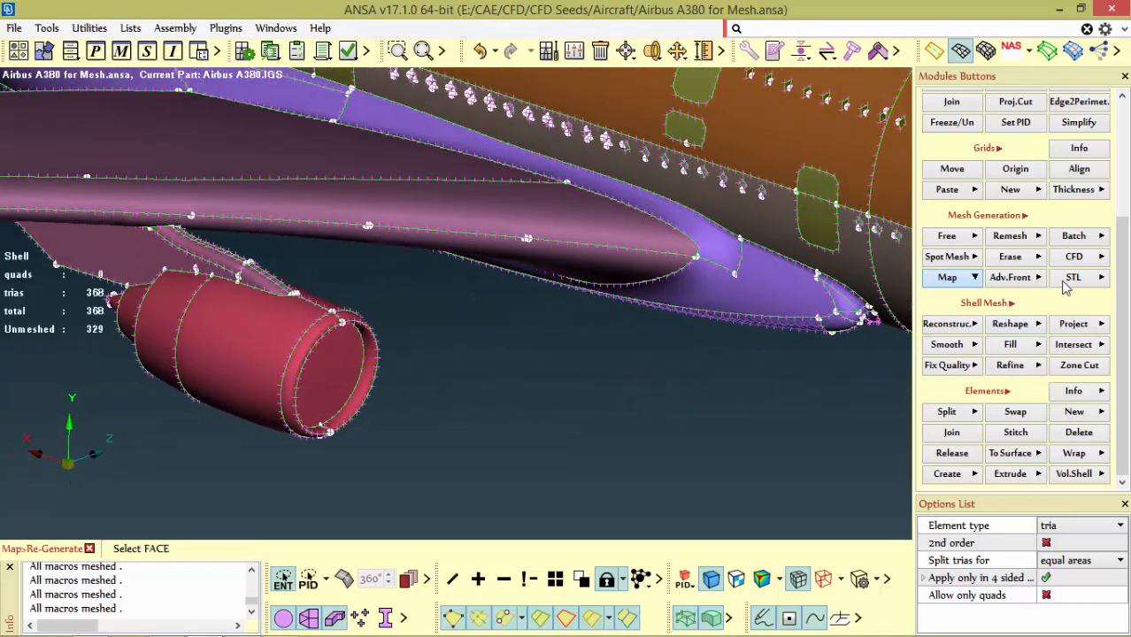
scroll(825, 321, "up", 5)
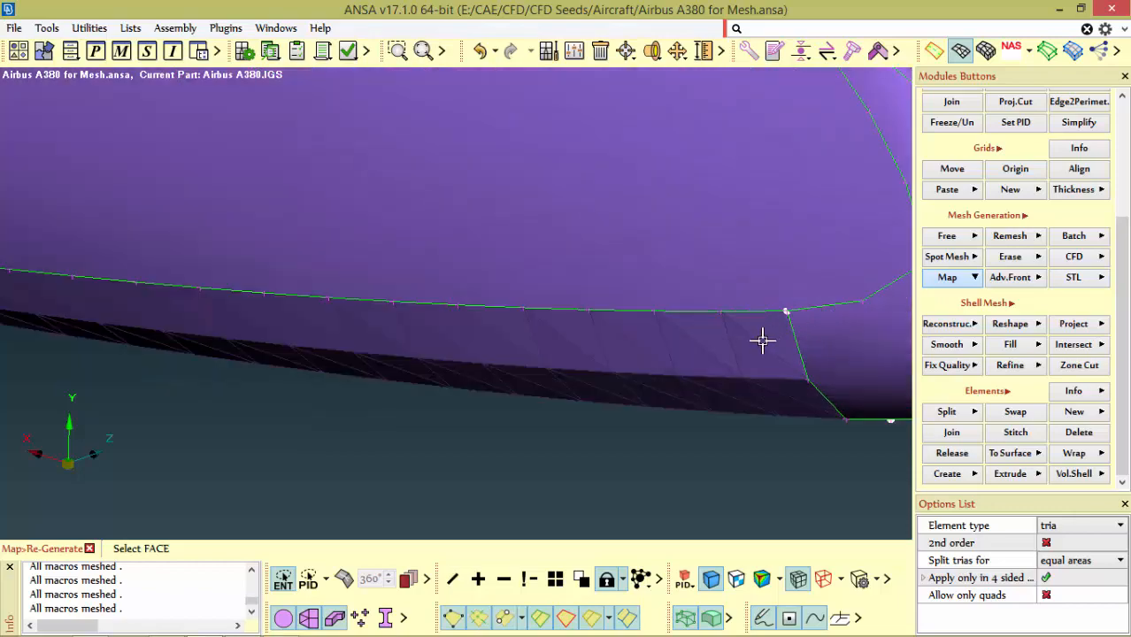
scroll(726, 352, "down", 5)
left_click_drag(727, 347, 749, 326, "ctrl")
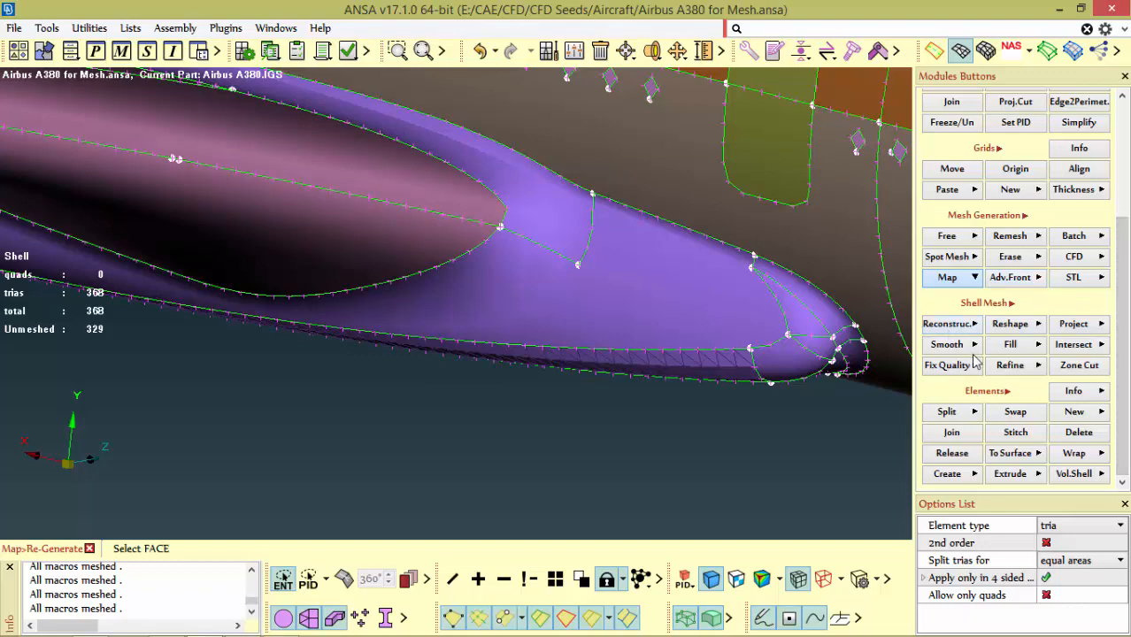
Erase the mesh from all visible faces of the aircraft
left_click(1014, 263)
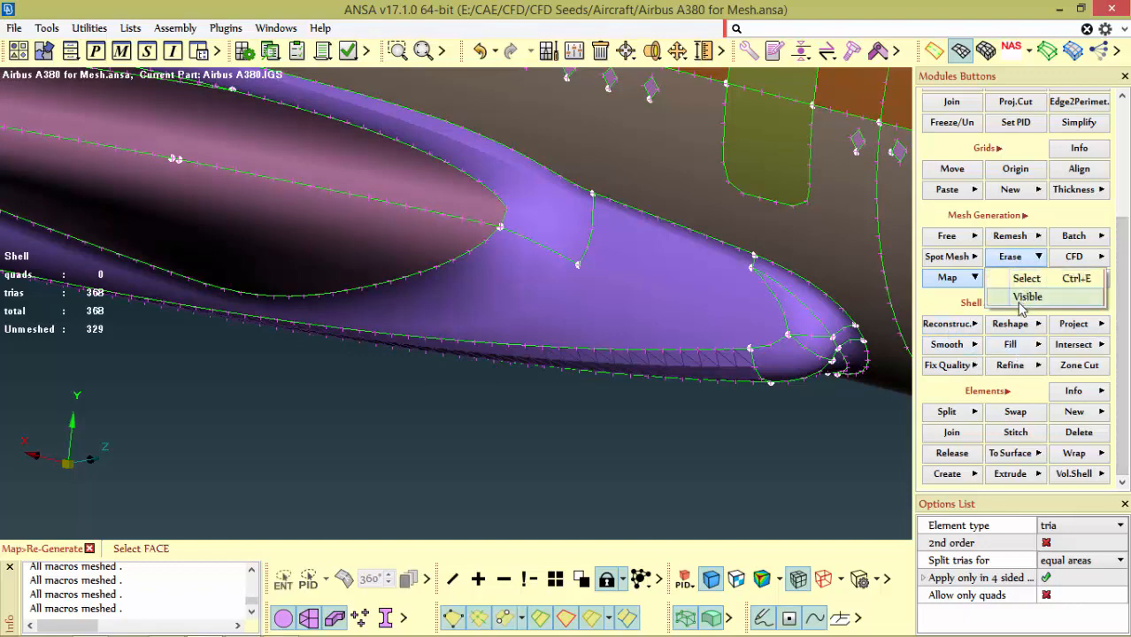
left_click(1019, 301)
scroll(646, 389, "down", 5)
mouse_move(725, 368)
left_mouse_down("ctrl")
mouse_move(718, 343)
mouse_move(674, 302)
mouse_move(664, 323)
mouse_move(630, 307)
left_mouse_up("ctrl")
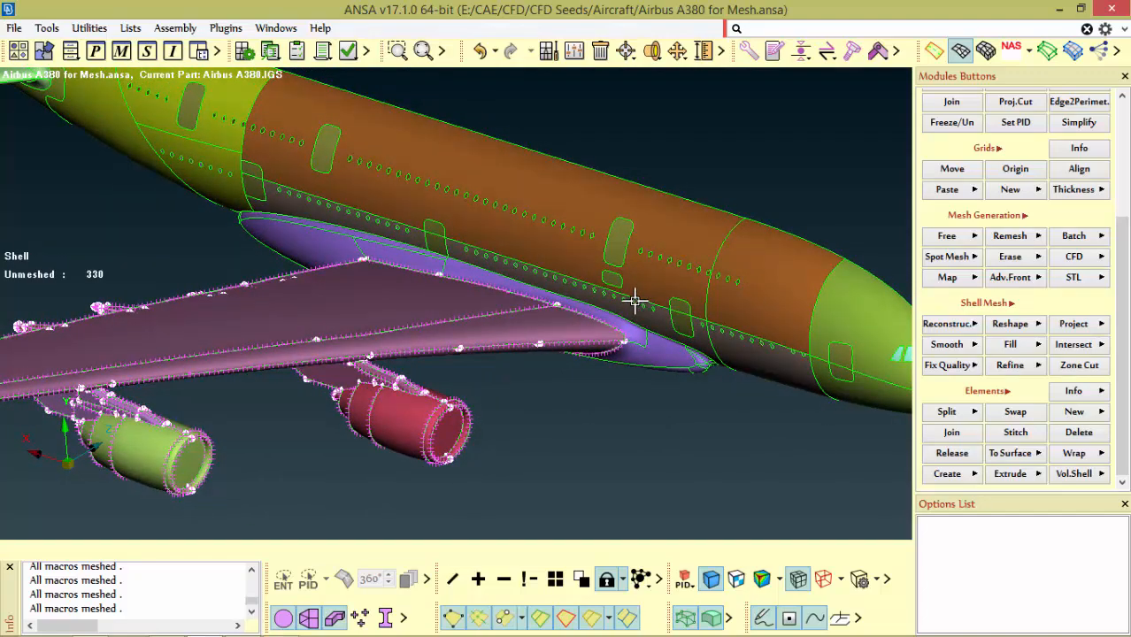
scroll(628, 315, "down", 5)
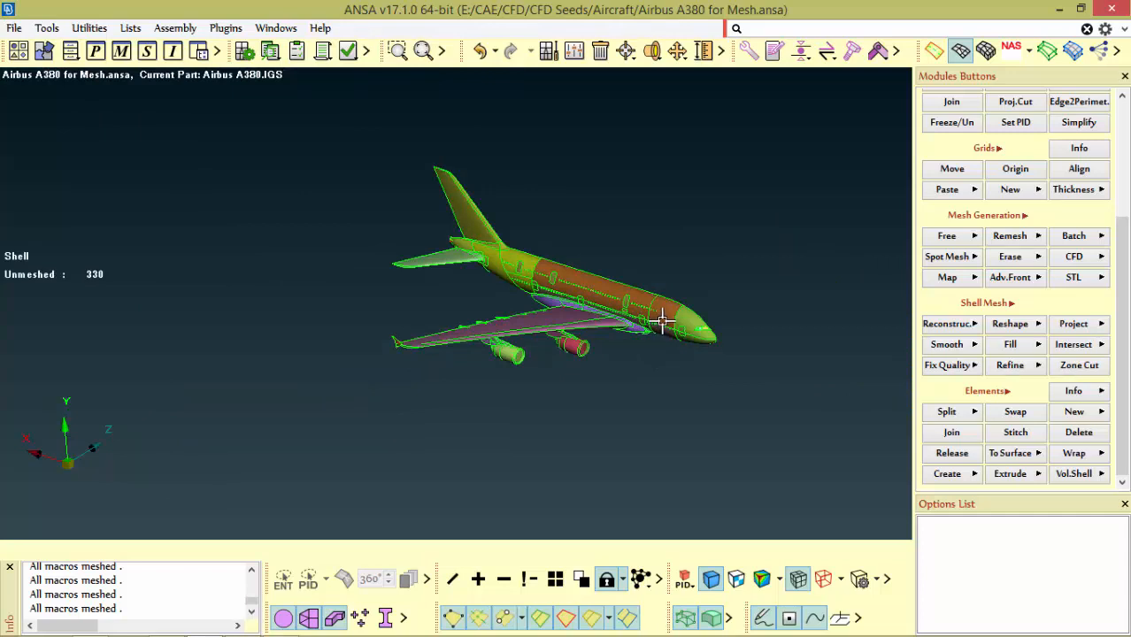
scroll(661, 321, "up", 5)
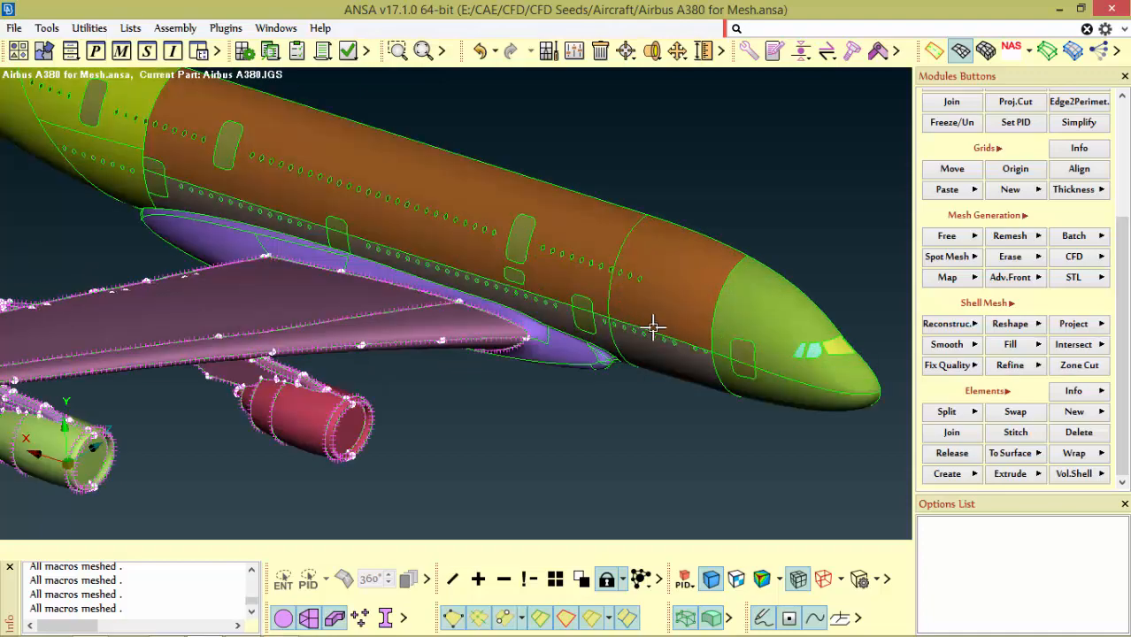
left_click_drag(639, 299, 628, 283, "ctrl")
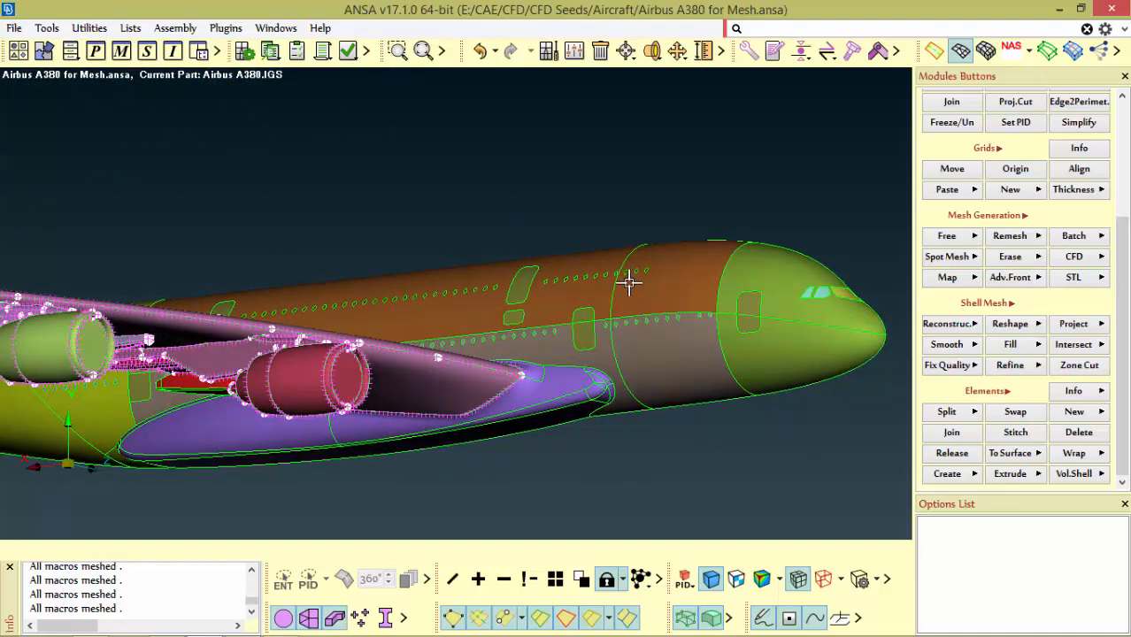
left_click_drag(582, 366, 583, 403, "ctrl")
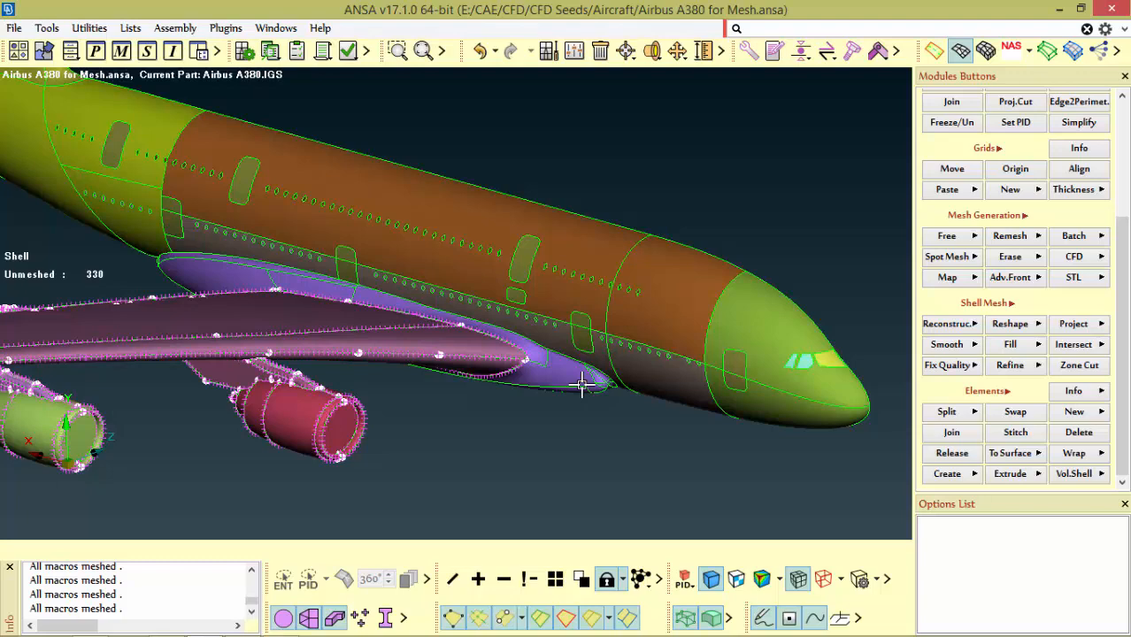
scroll(655, 232, "down", 5)
scroll(748, 252, "up", 3)
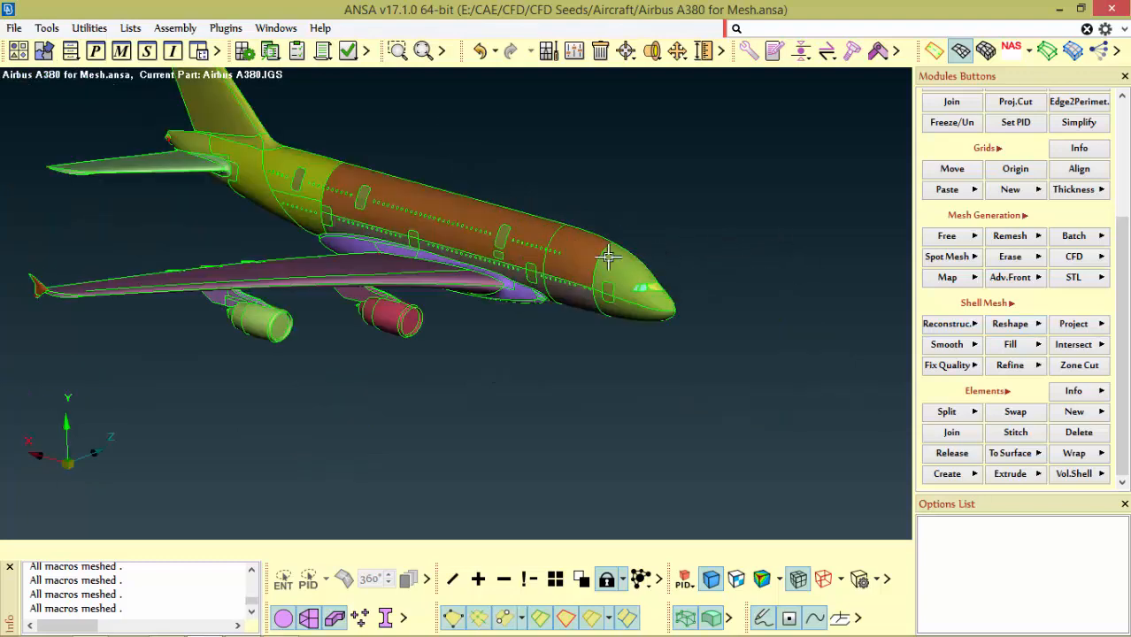
left_click_drag(608, 256, 645, 235, "ctrl")
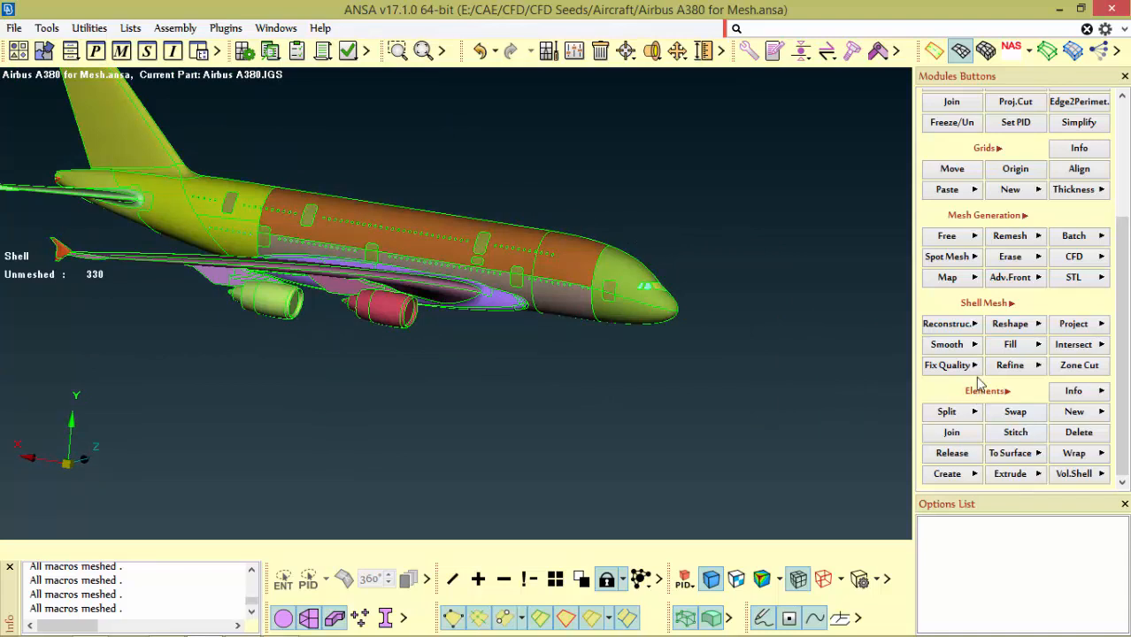
scroll(1106, 301, "up", 4)
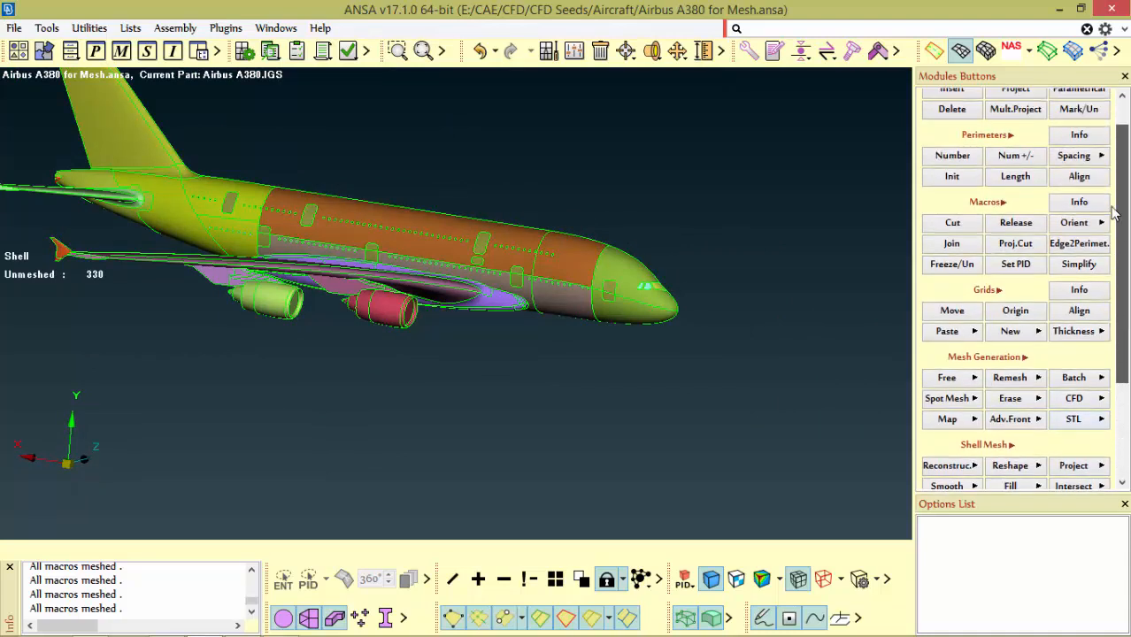
left_click(956, 400)
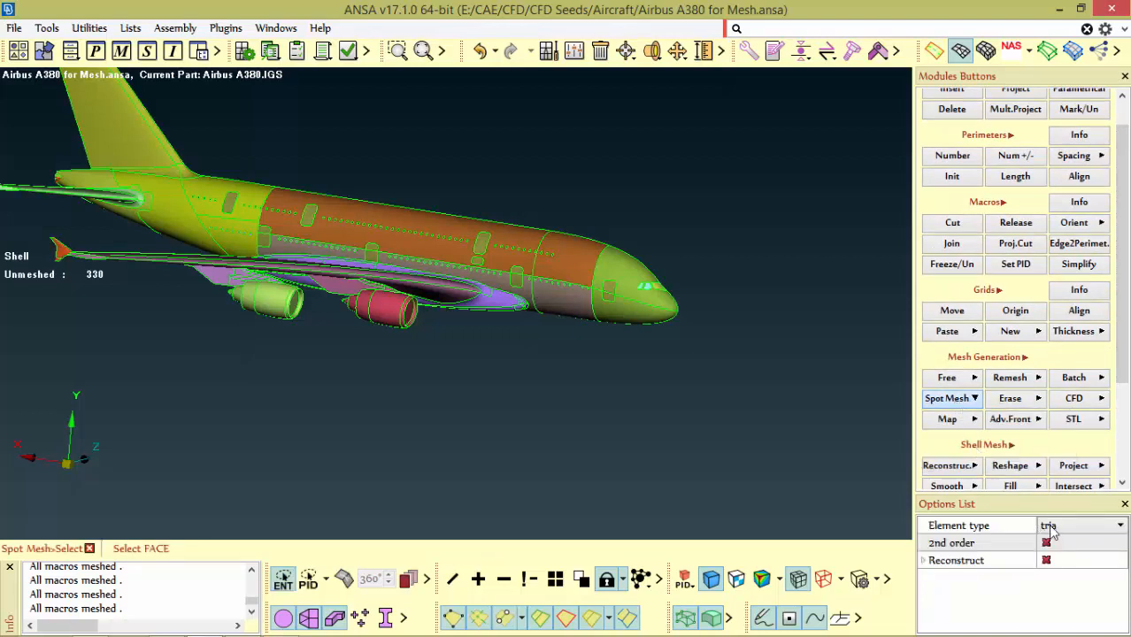
left_click(961, 403)
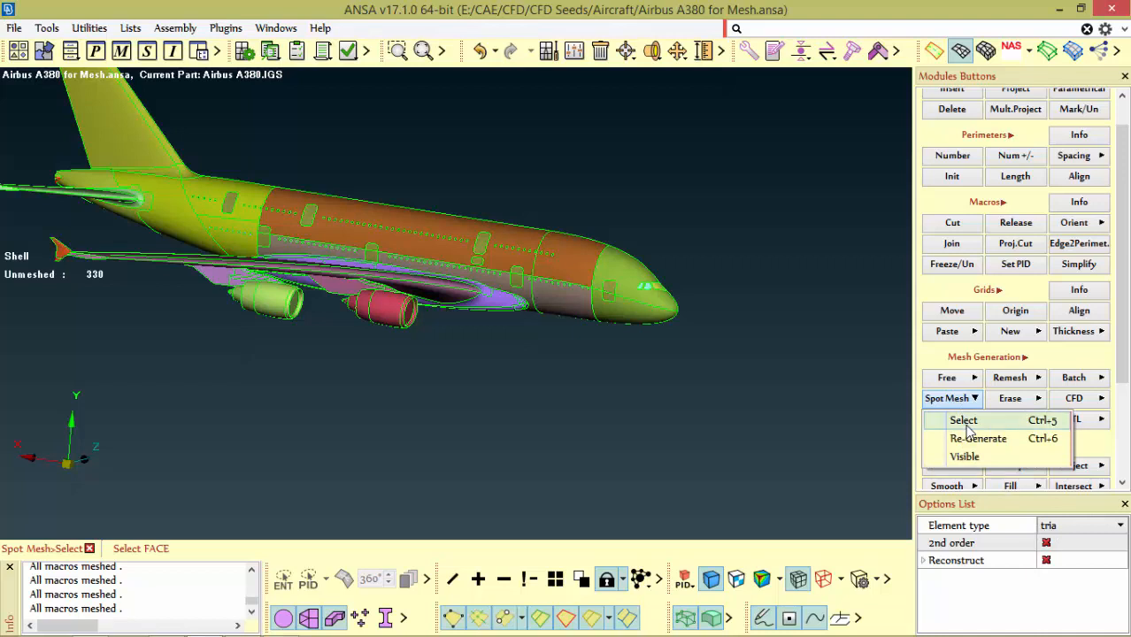
left_click(964, 422)
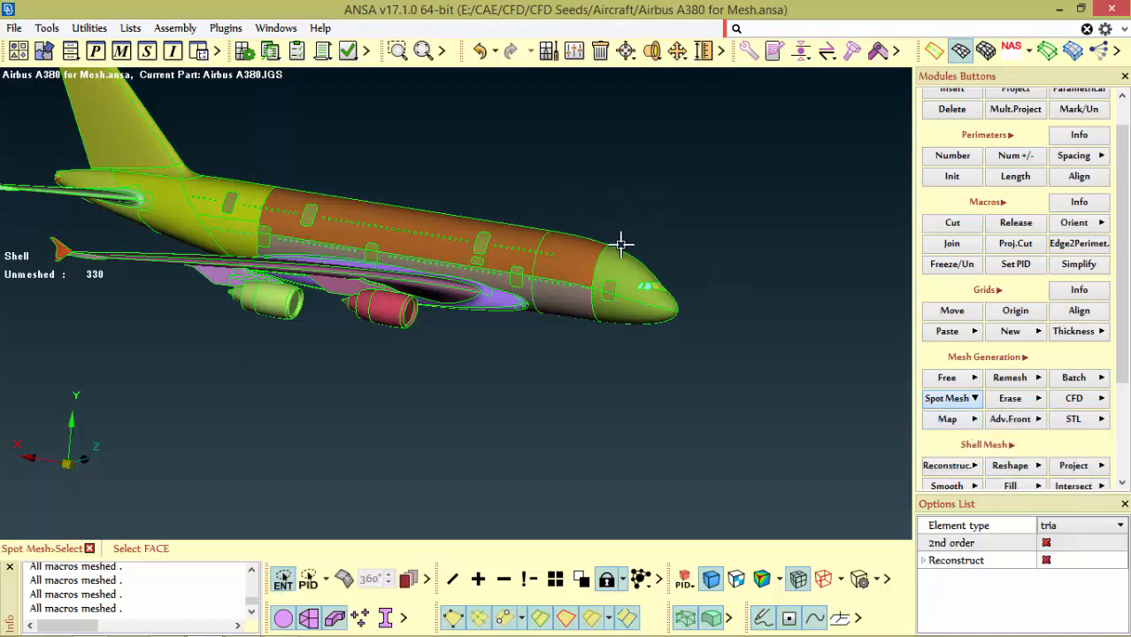
Assign a perimeter length of 400 with a distortion distance to all macros of the aircraft
left_click(1039, 181)
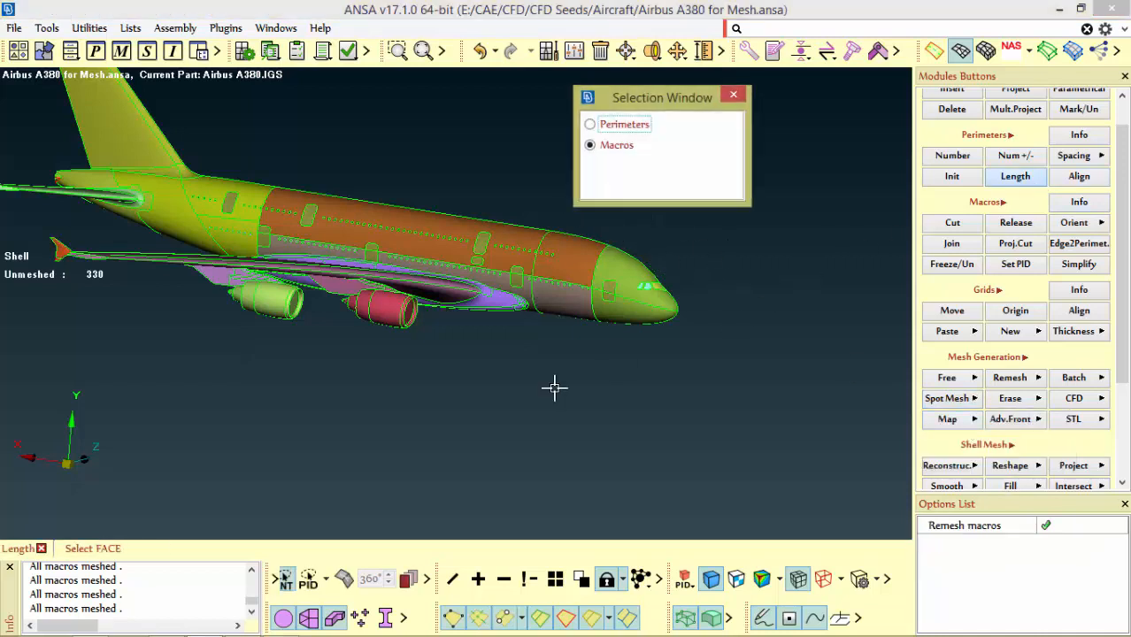
scroll(550, 386, "down", 3)
left_click_drag(372, 266, 748, 475)
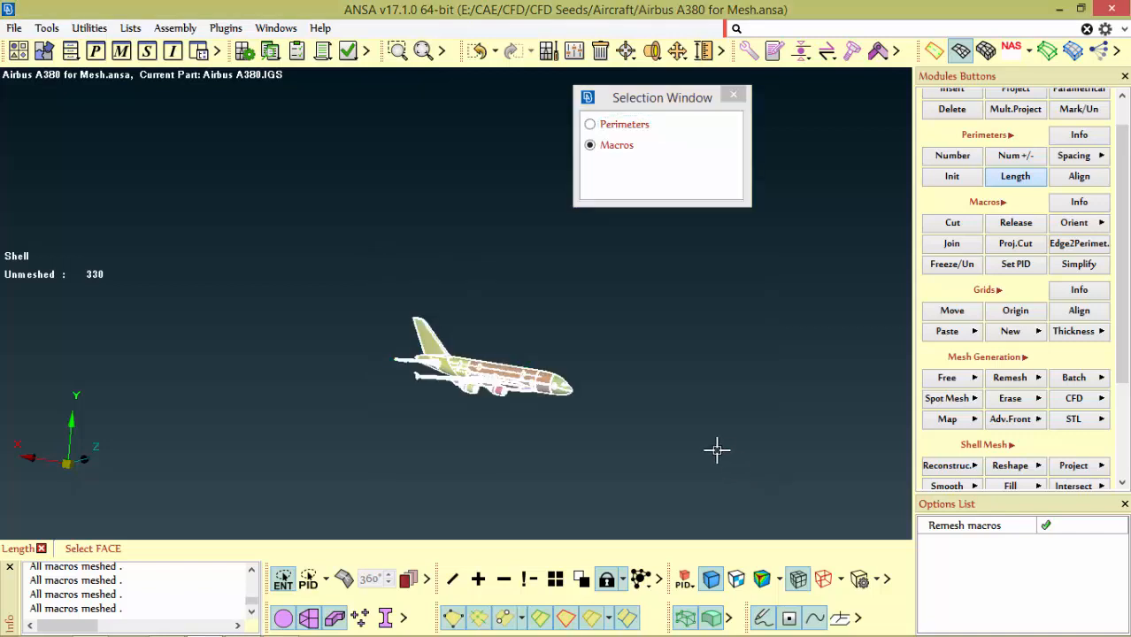
middle_click(716, 449)
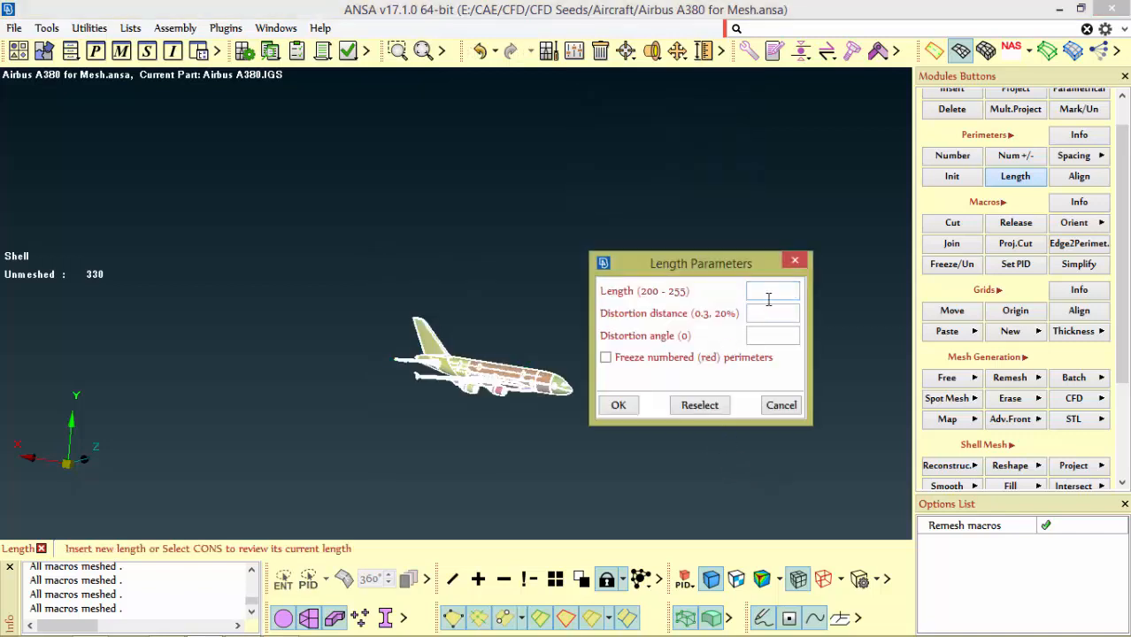
mouse_move(762, 309)
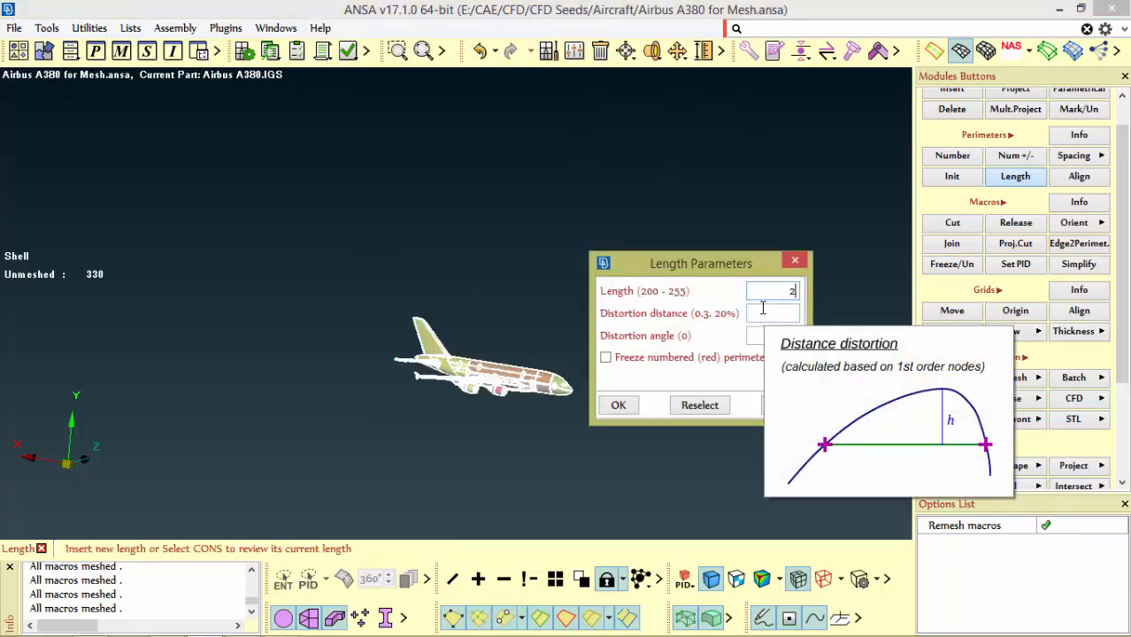
left_click(768, 314)
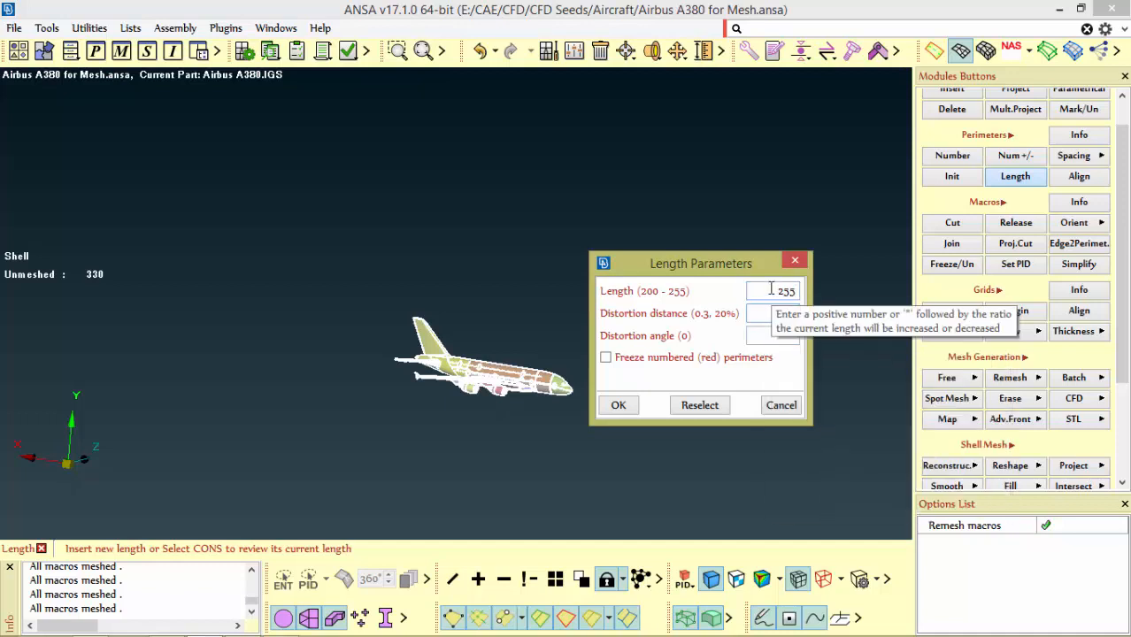
double_click(785, 291)
type("4")
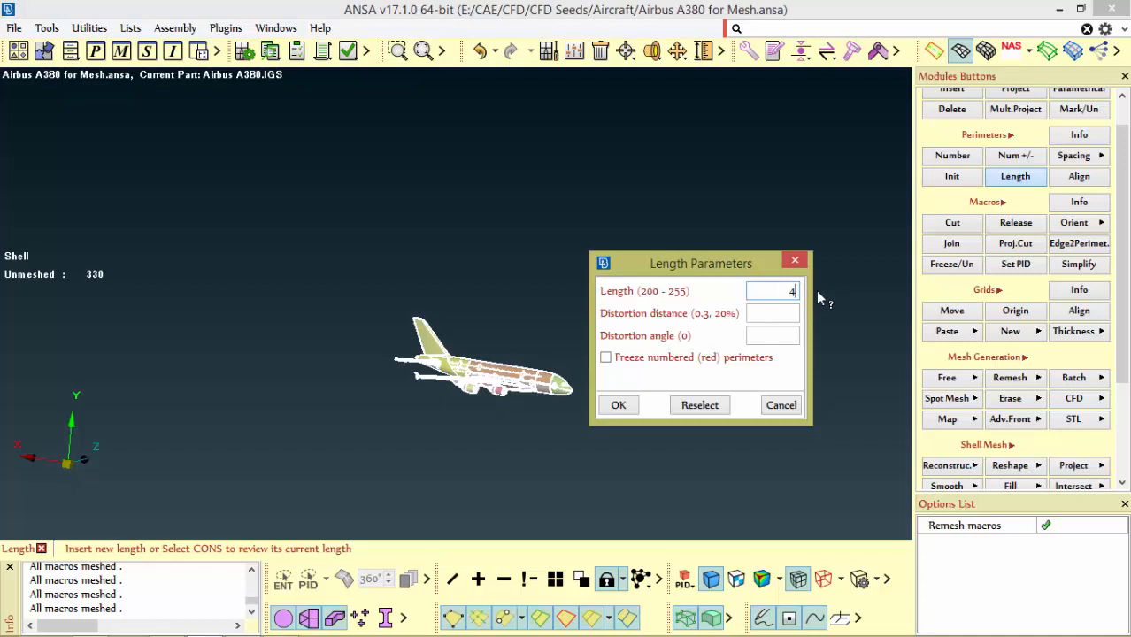
type("00")
mouse_move(795, 318)
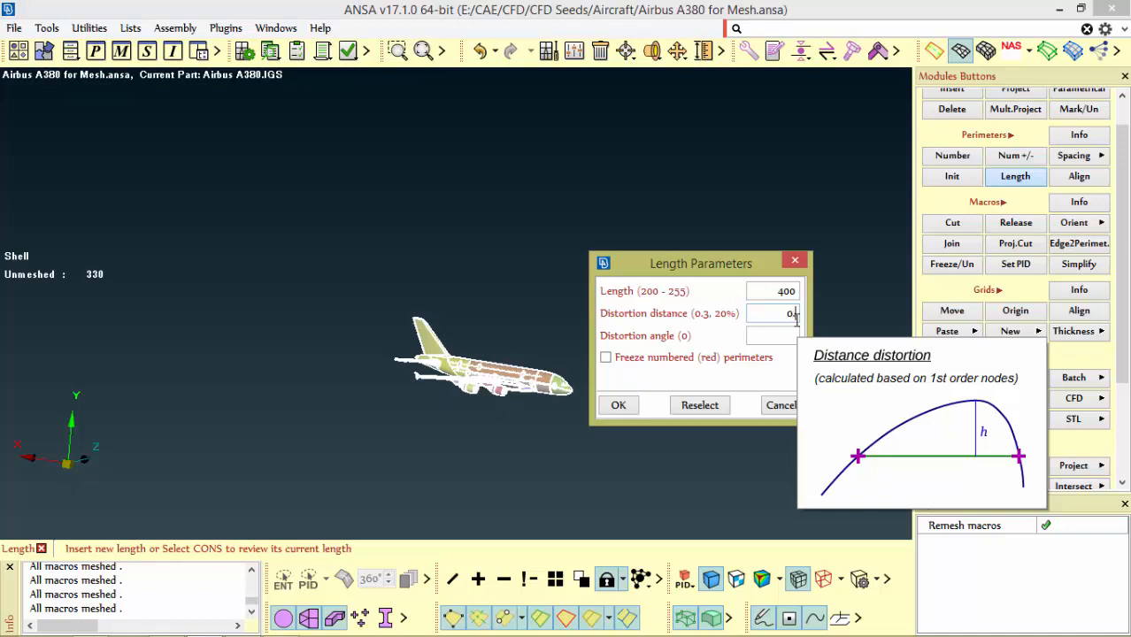
left_click(618, 404)
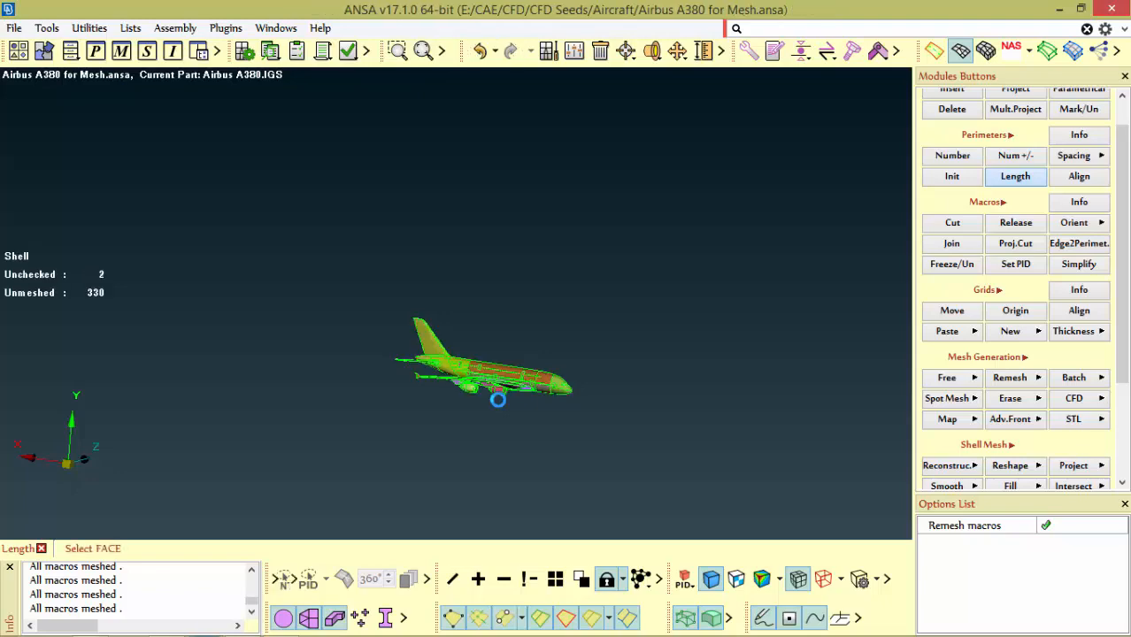
scroll(541, 381, "up", 5)
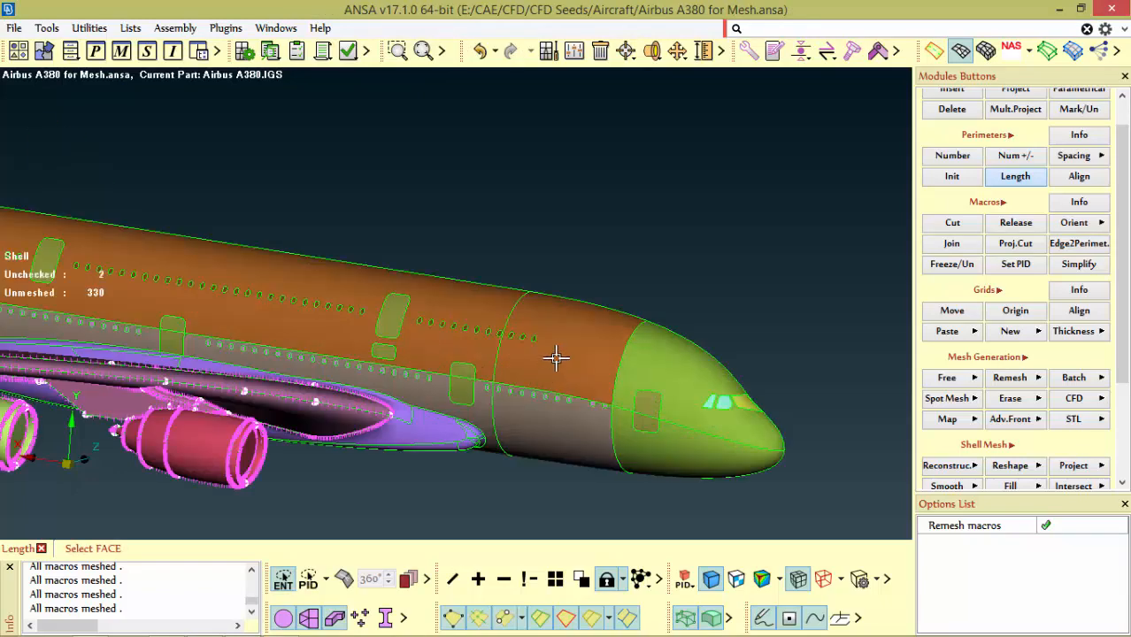
Generate a Spot Mesh on all visible macros of the aircraft
left_click(956, 400)
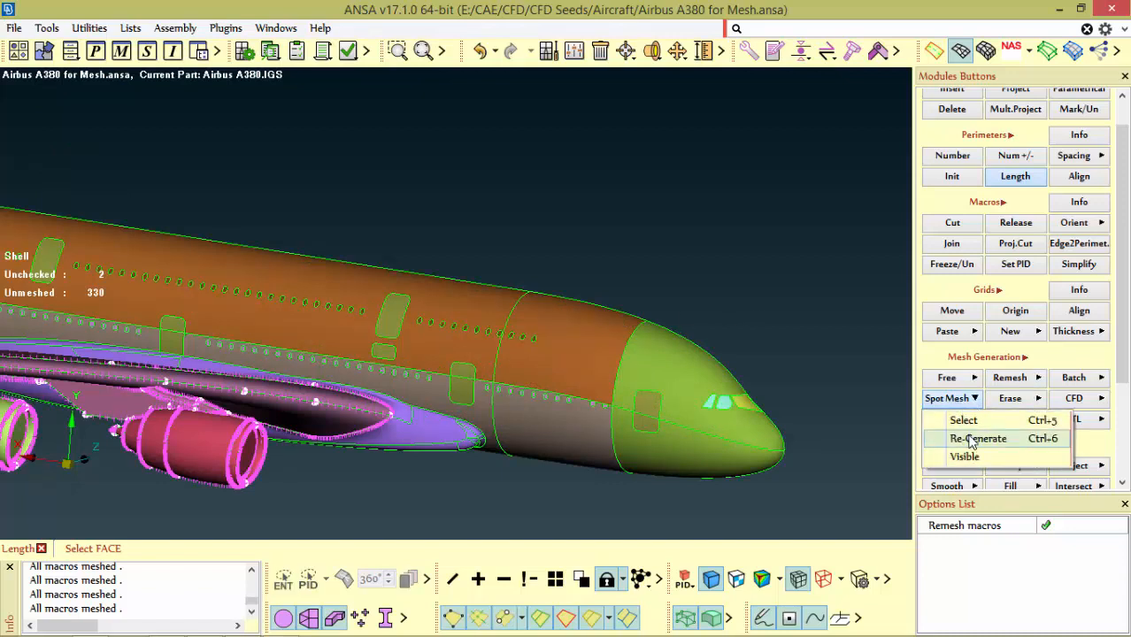
left_click(964, 457)
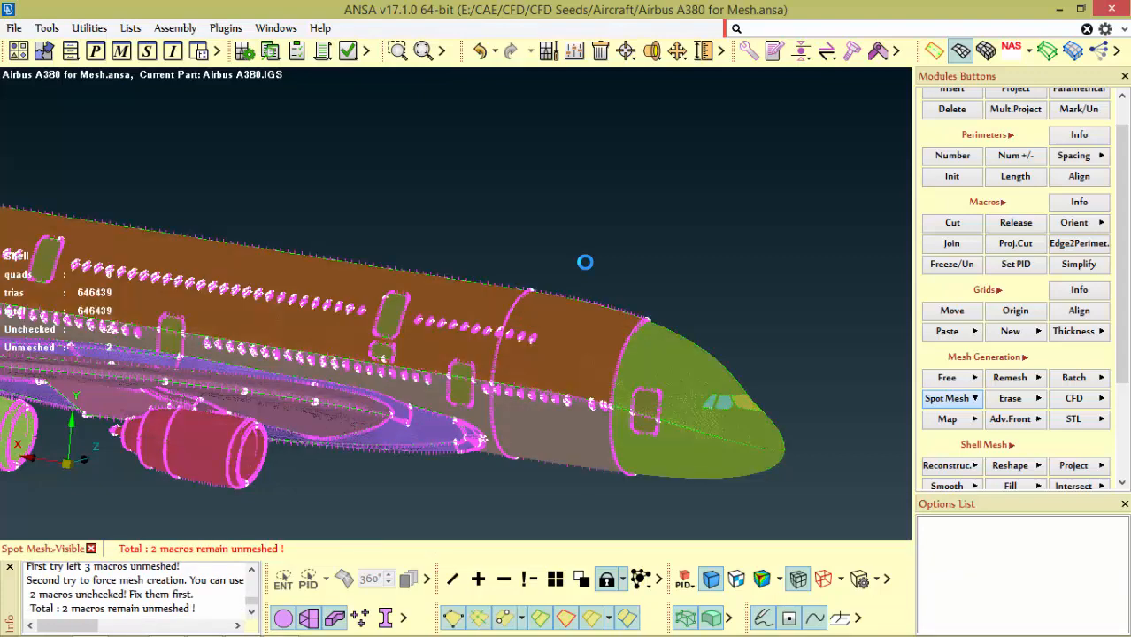
scroll(588, 260, "down", 6)
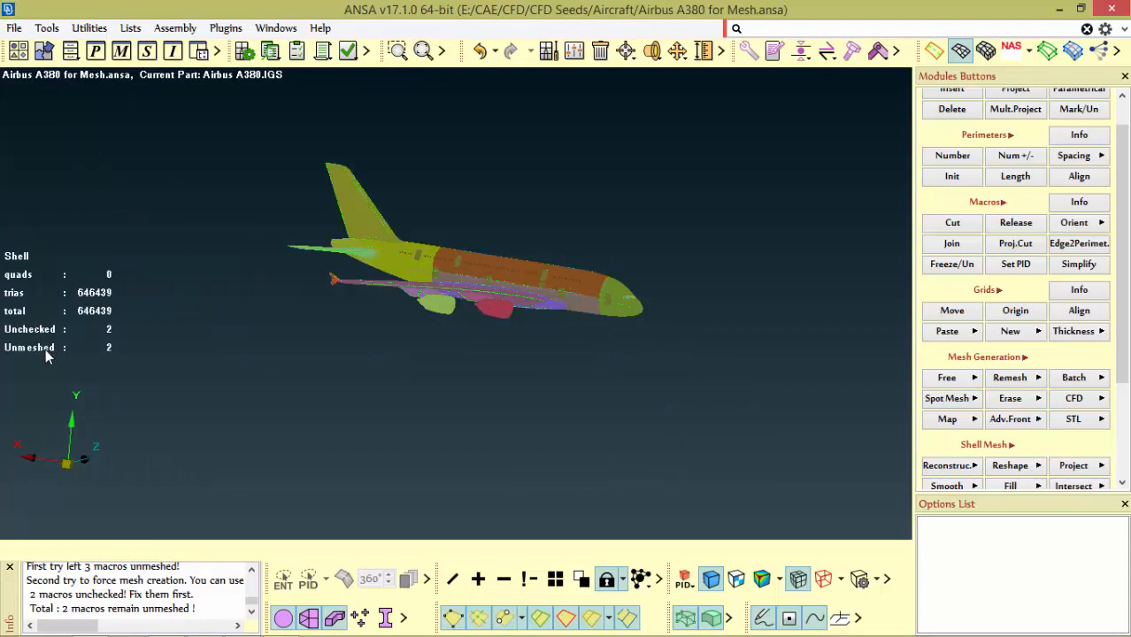
Isolate the unchecked macros and examine their outlines and boundary nodes
right_click(48, 336)
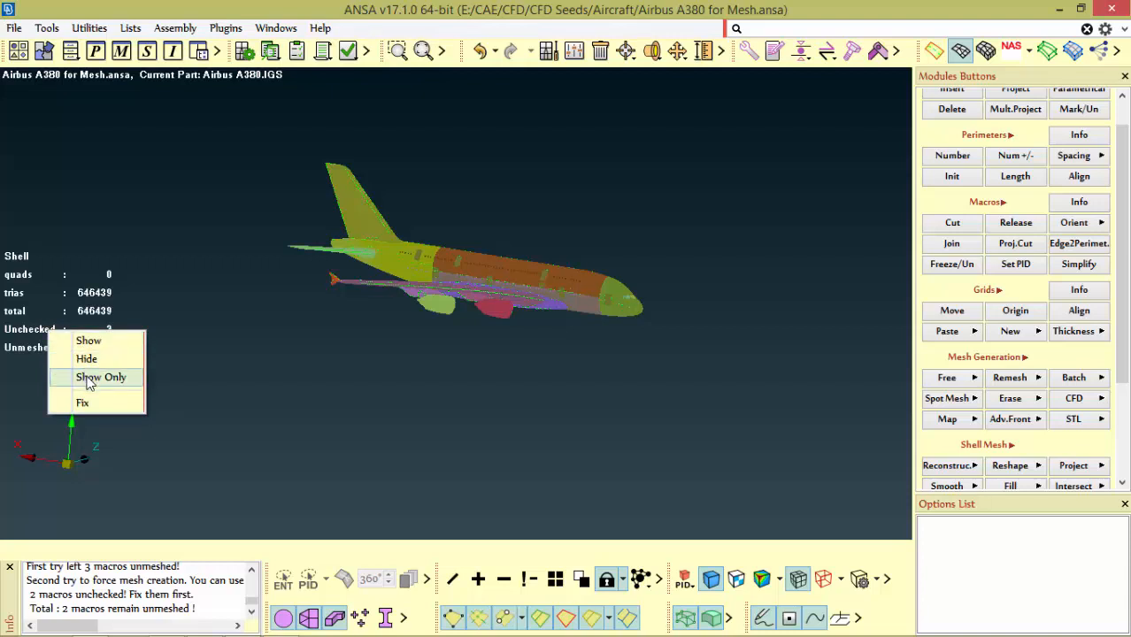
left_click(88, 378)
scroll(485, 286, "up", 3)
scroll(699, 368, "up", 2)
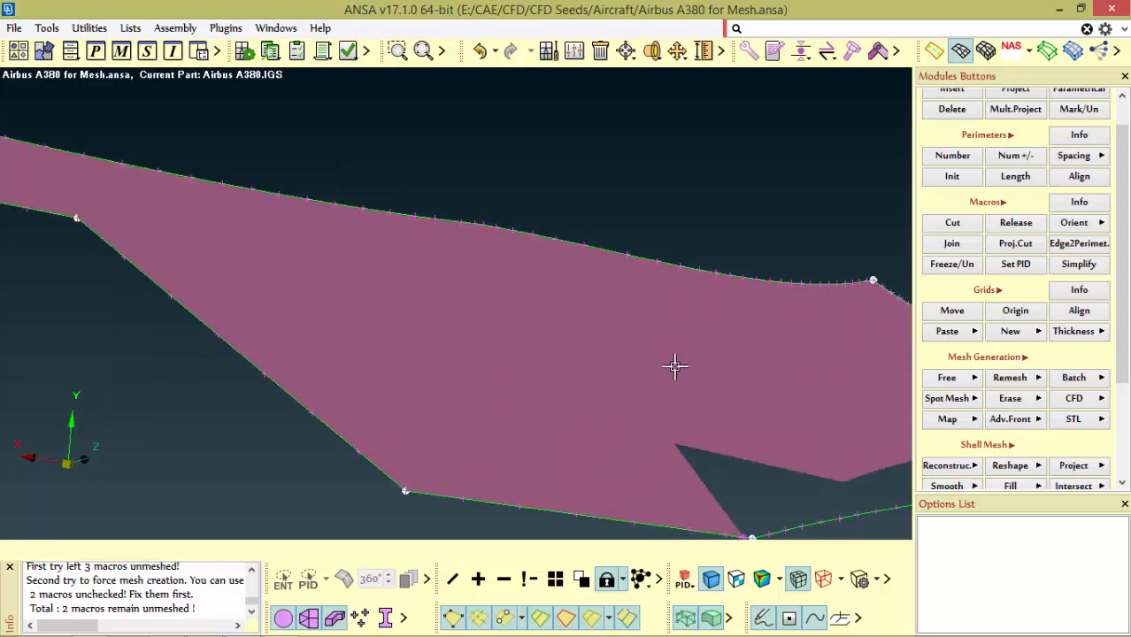
left_click_drag(602, 366, 518, 396, "ctrl")
scroll(609, 374, "down", 5)
scroll(307, 468, "up", 2)
scroll(307, 467, "up", 4)
left_click_drag(397, 281, 397, 308, "ctrl")
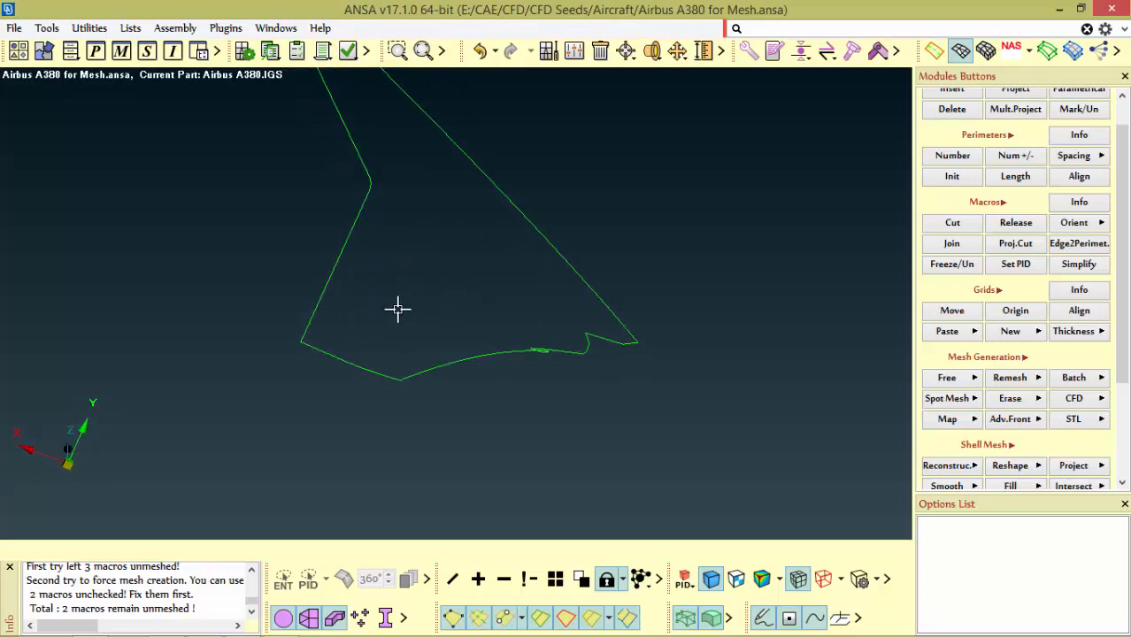
scroll(388, 340, "down", 6)
scroll(772, 349, "up", 4)
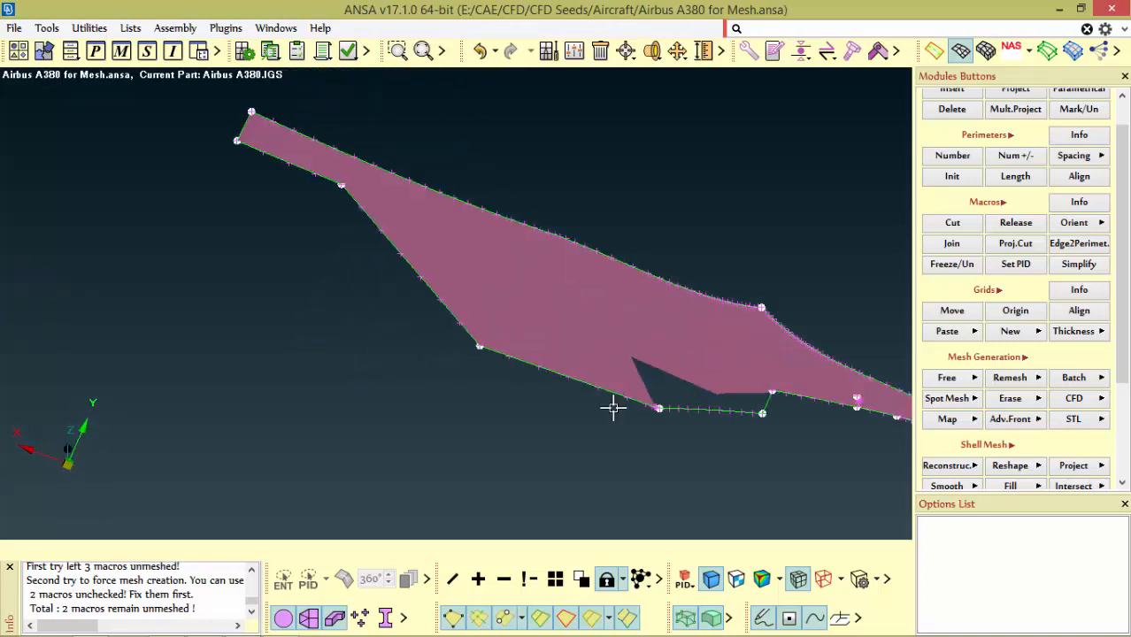
Show the whole aircraft again and try to fix the unchecked macros around the inner engine pylon
left_click(556, 580)
scroll(546, 346, "down", 5)
left_click_drag(607, 338, 609, 275, "ctrl")
scroll(563, 358, "up", 6)
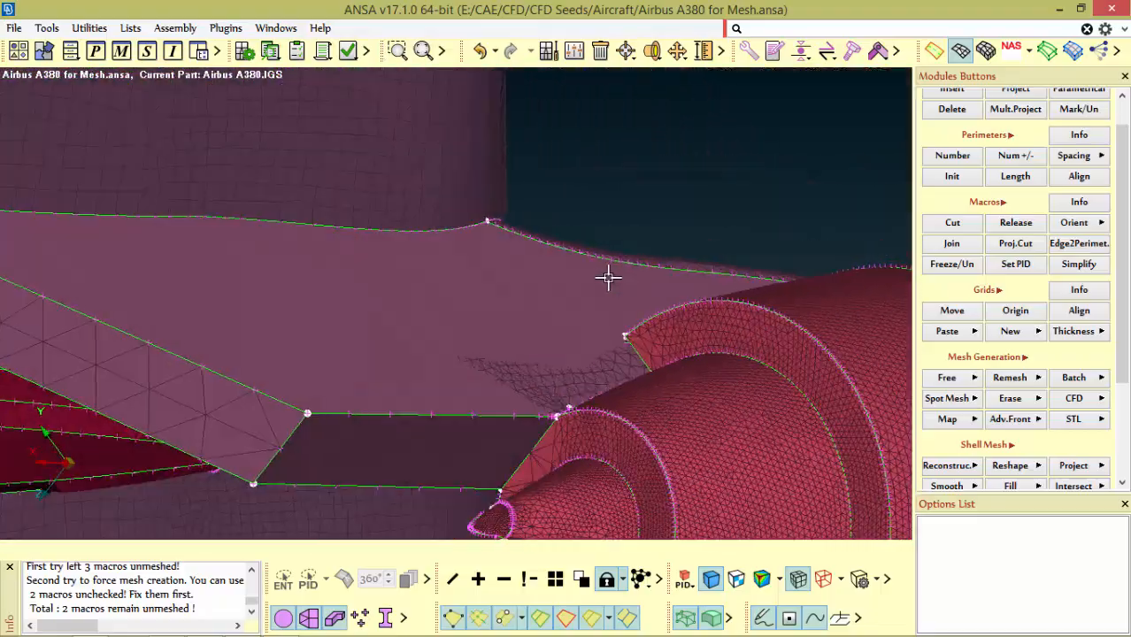
right_click(19, 334)
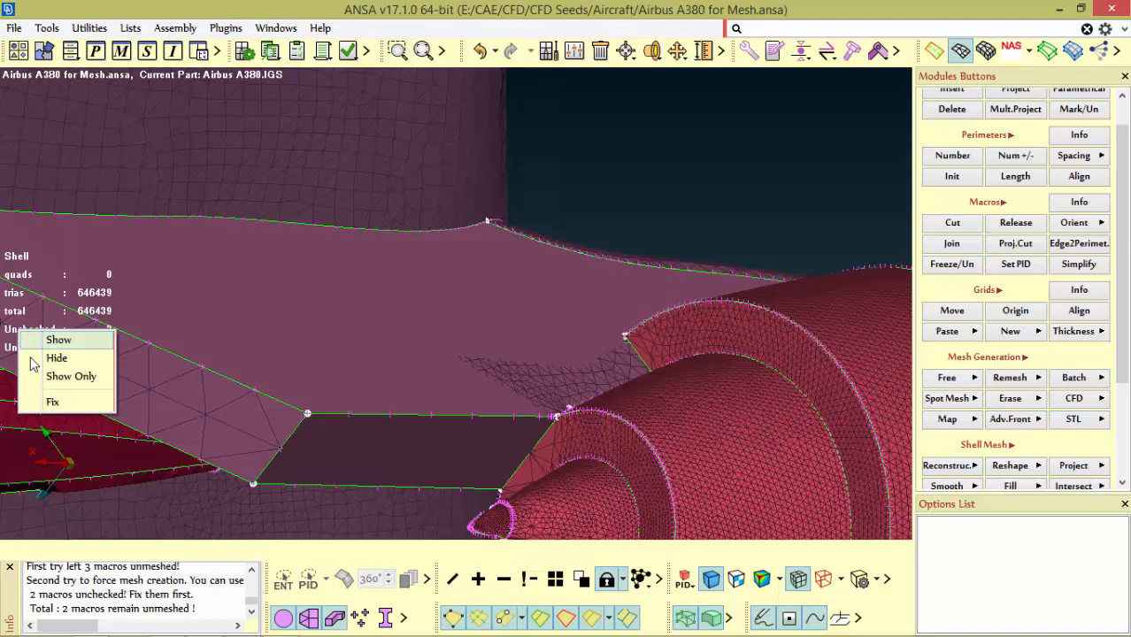
left_click(51, 402)
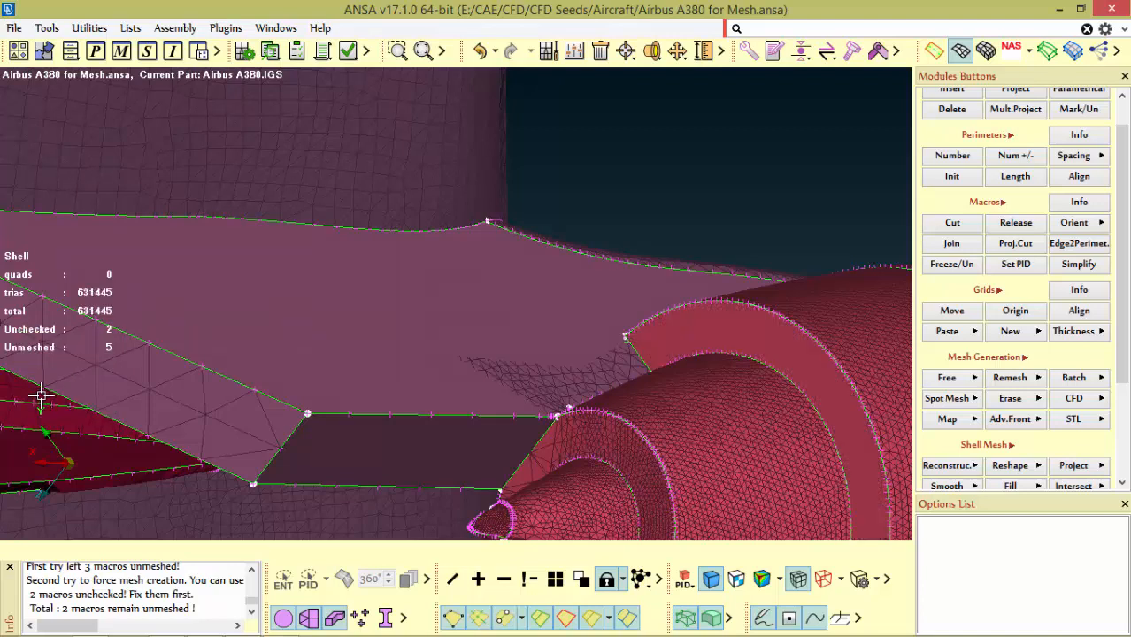
right_click(29, 341)
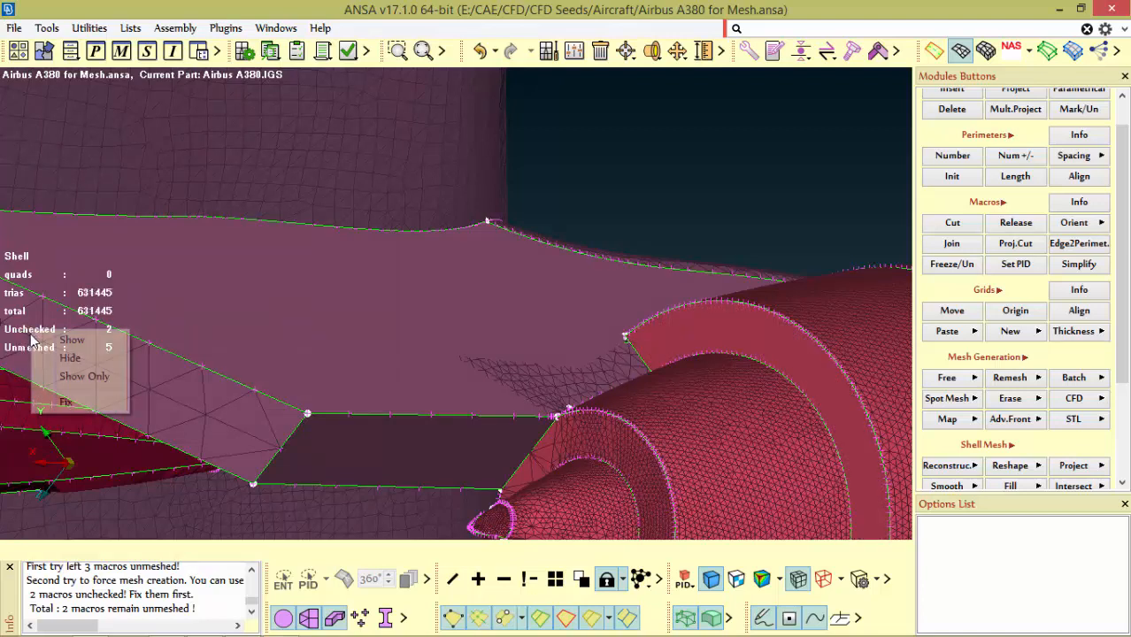
left_click(49, 400)
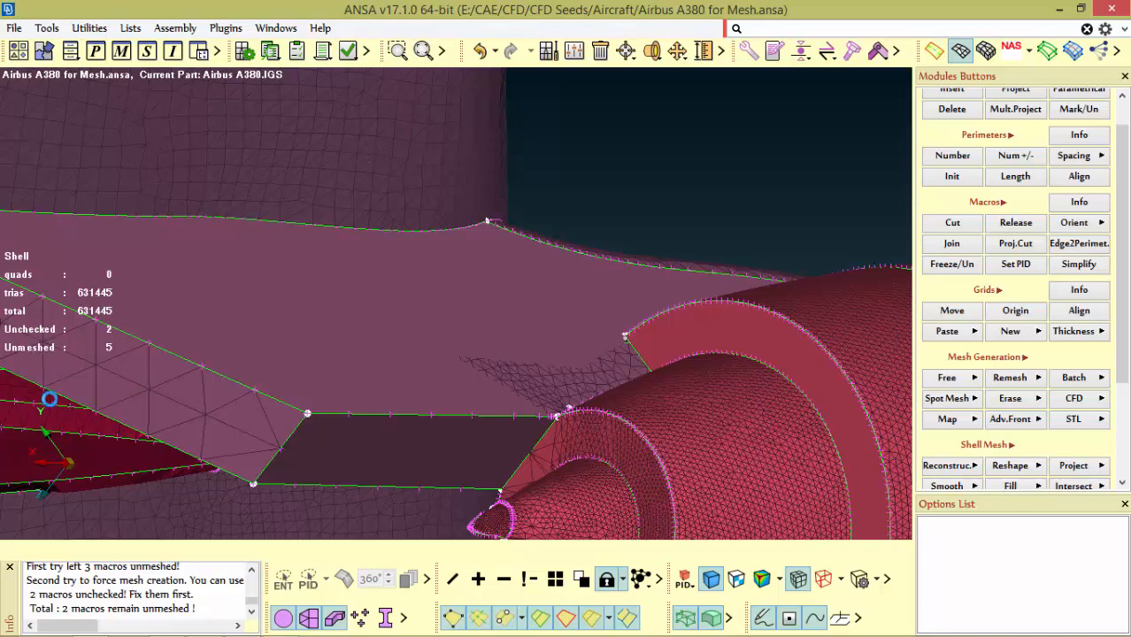
right_click(38, 337)
left_click(80, 377)
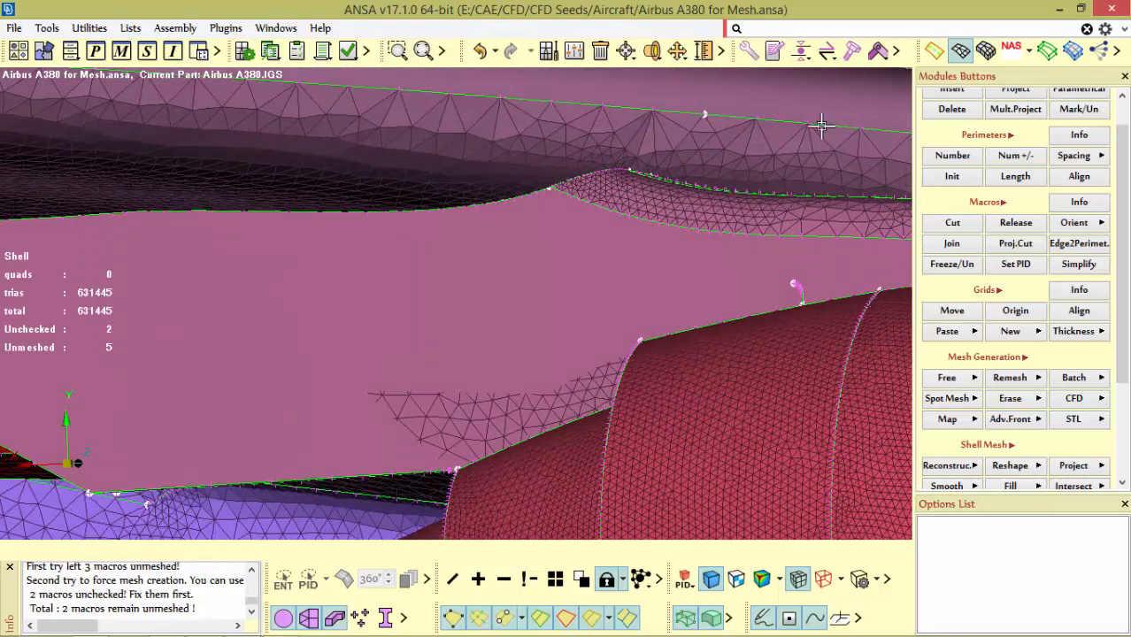
Examine the edges of the inner engine pylon's side face in the topology view and return to the mesh view
left_click(935, 52)
scroll(602, 395, "up", 10)
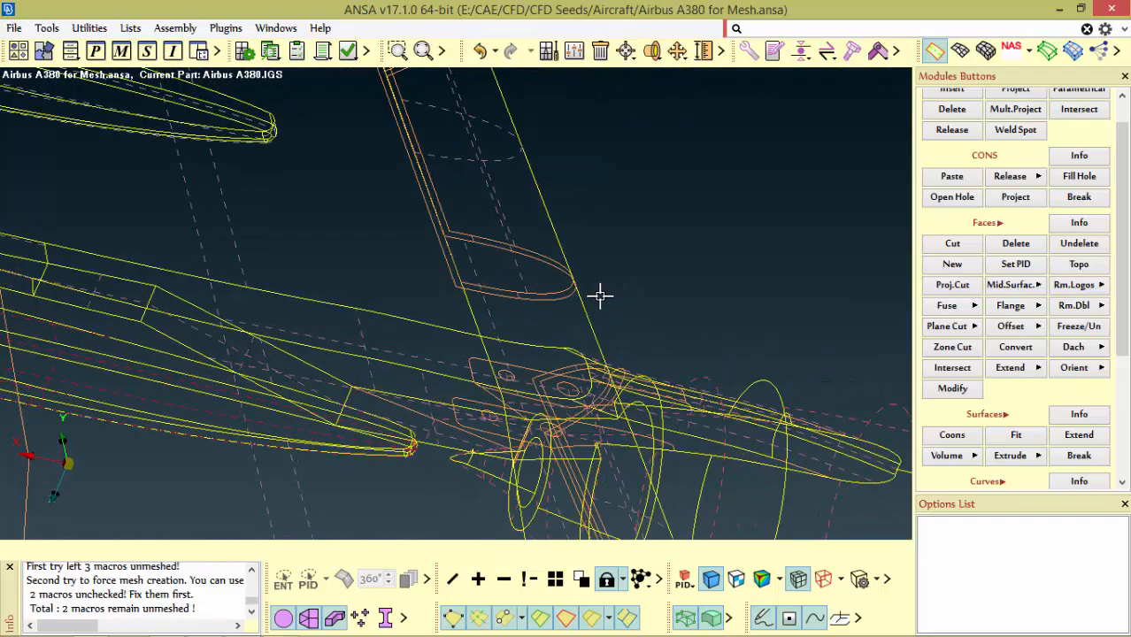
mouse_move(600, 296)
left_mouse_down("ctrl")
mouse_move(553, 346)
mouse_move(549, 427)
mouse_move(540, 394)
left_mouse_up("ctrl")
scroll(739, 386, "up", 5)
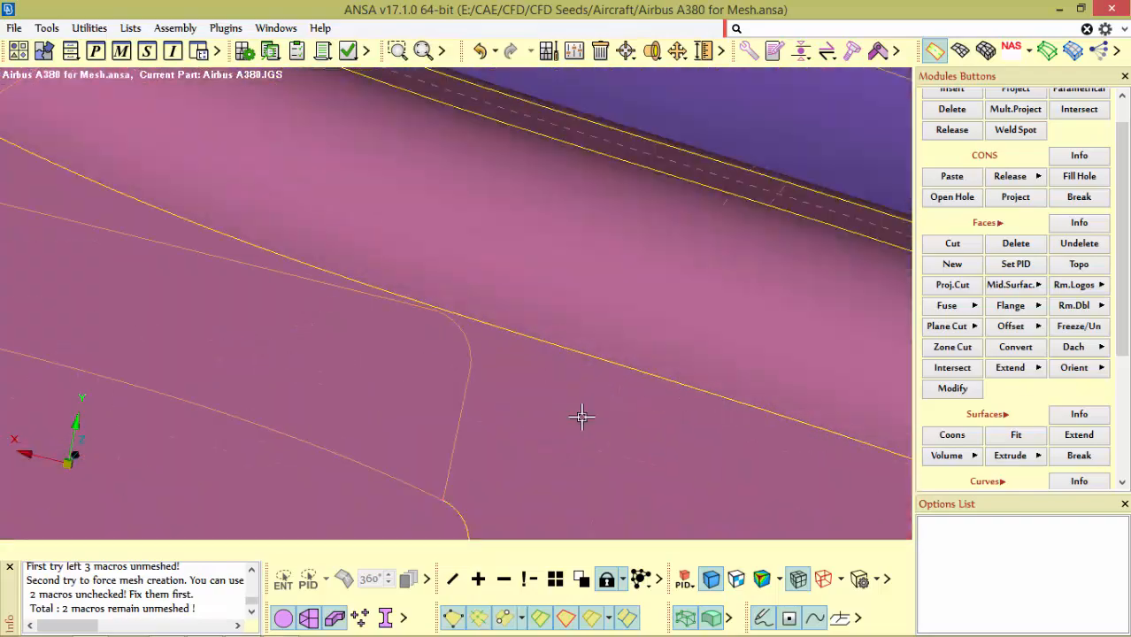
mouse_move(521, 442)
left_mouse_down("ctrl")
mouse_move(540, 488)
mouse_move(513, 465)
mouse_move(480, 369)
left_mouse_up("ctrl")
left_click(958, 54)
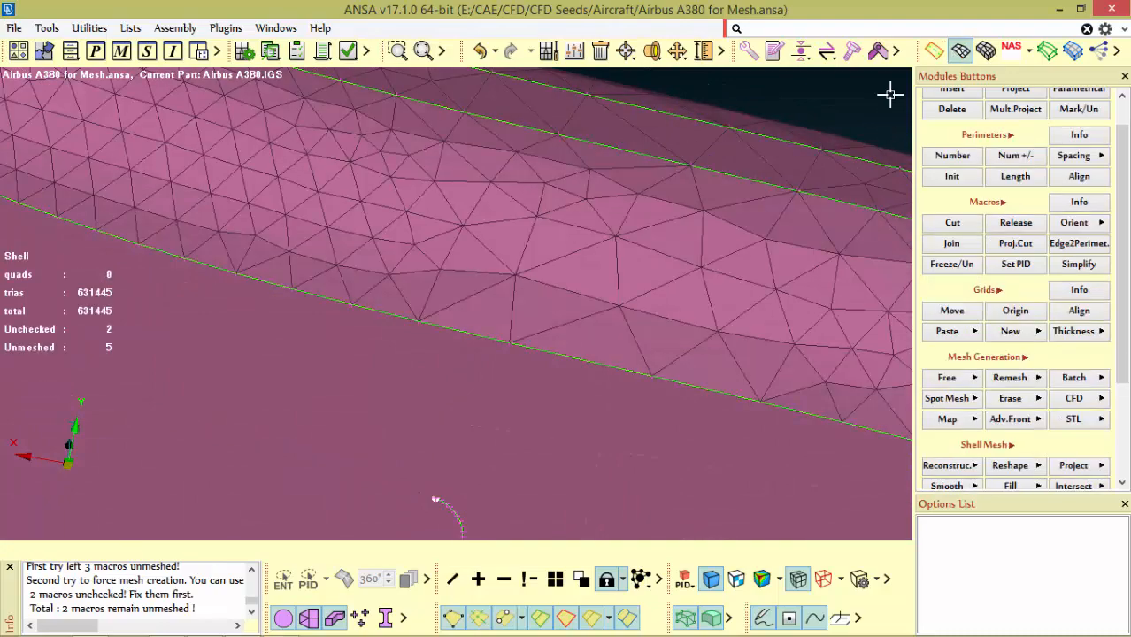
Plane-cut the pylon's side macro from the short curved edge above the inner engine to its upper edge, and delete the leftover hot point
scroll(454, 389, "down", 5)
scroll(461, 420, "up", 8)
scroll(558, 384, "down", 6)
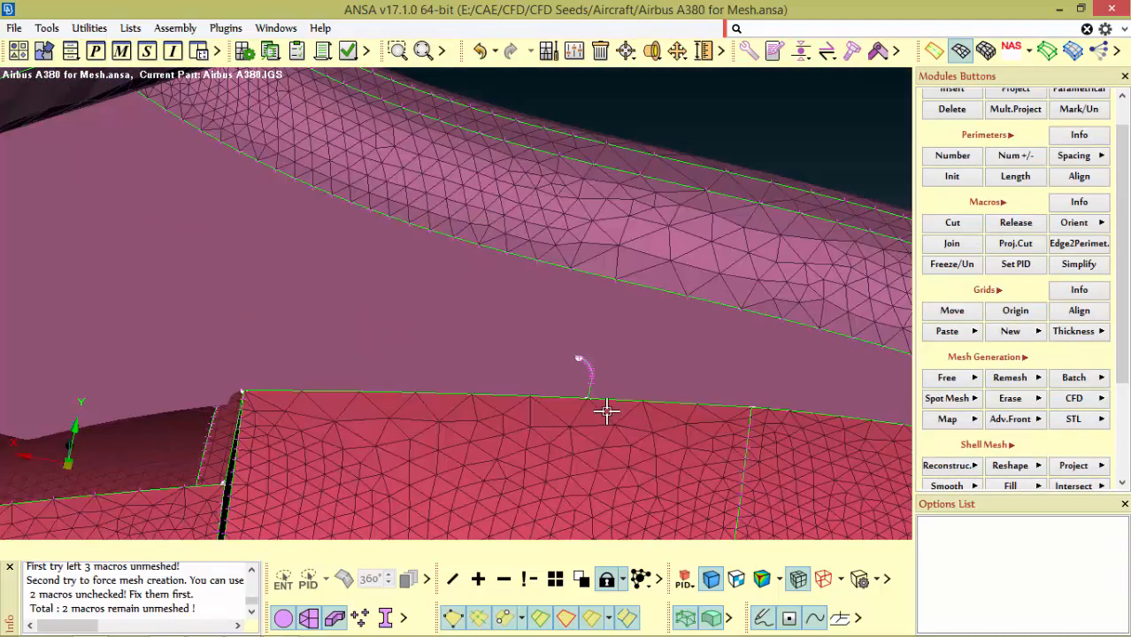
scroll(593, 336, "up", 3)
mouse_move(582, 350)
left_mouse_down("ctrl")
mouse_move(633, 329)
mouse_move(604, 314)
left_mouse_up("ctrl")
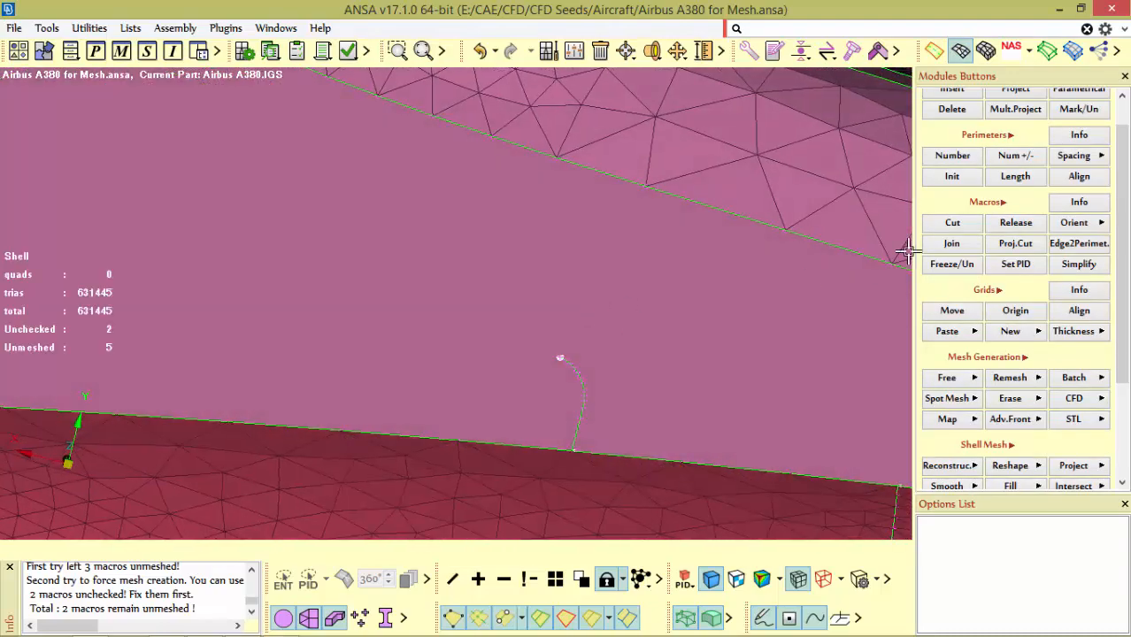
left_click(947, 227)
scroll(589, 402, "up", 5)
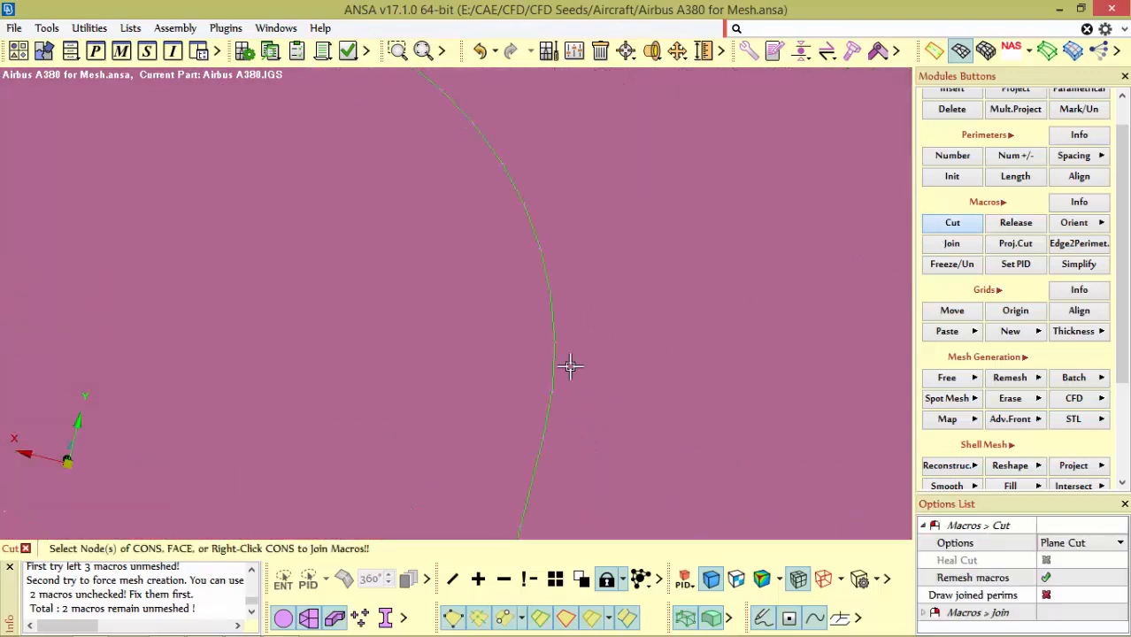
scroll(584, 405, "down", 5)
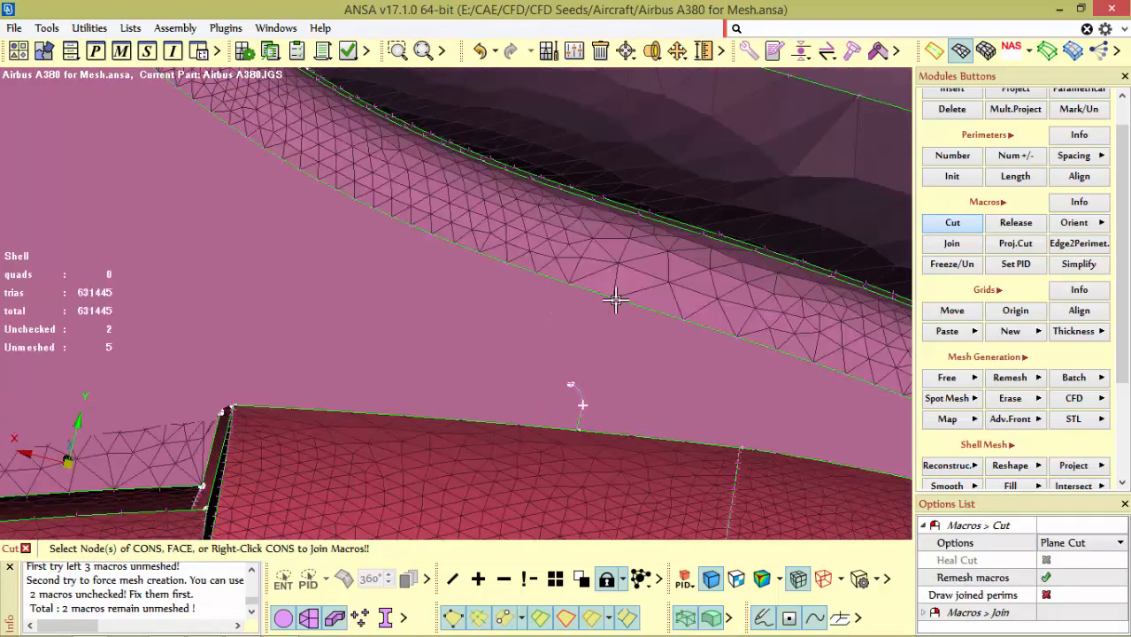
left_click(614, 298)
scroll(570, 386, "up", 5)
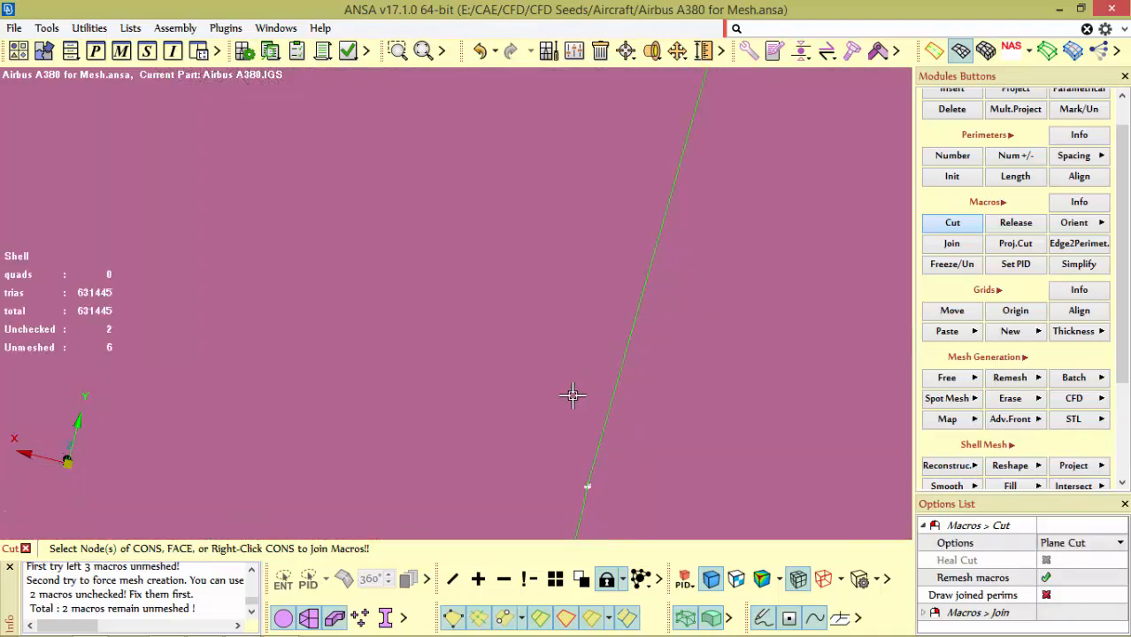
scroll(573, 396, "down", 3)
left_click(957, 111)
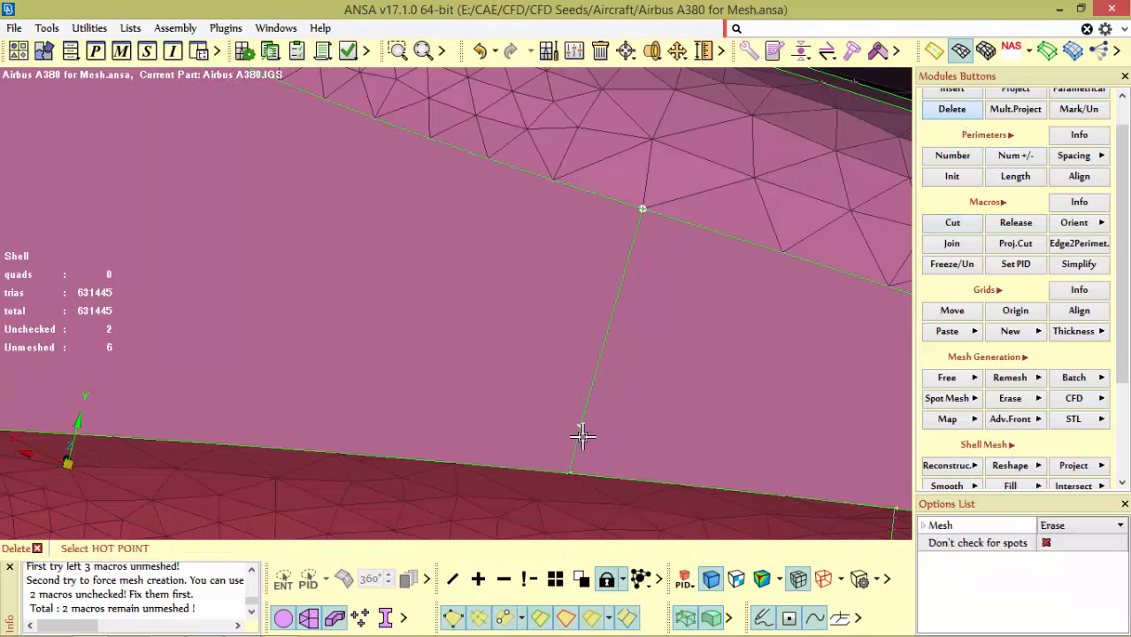
scroll(605, 399, "down", 3)
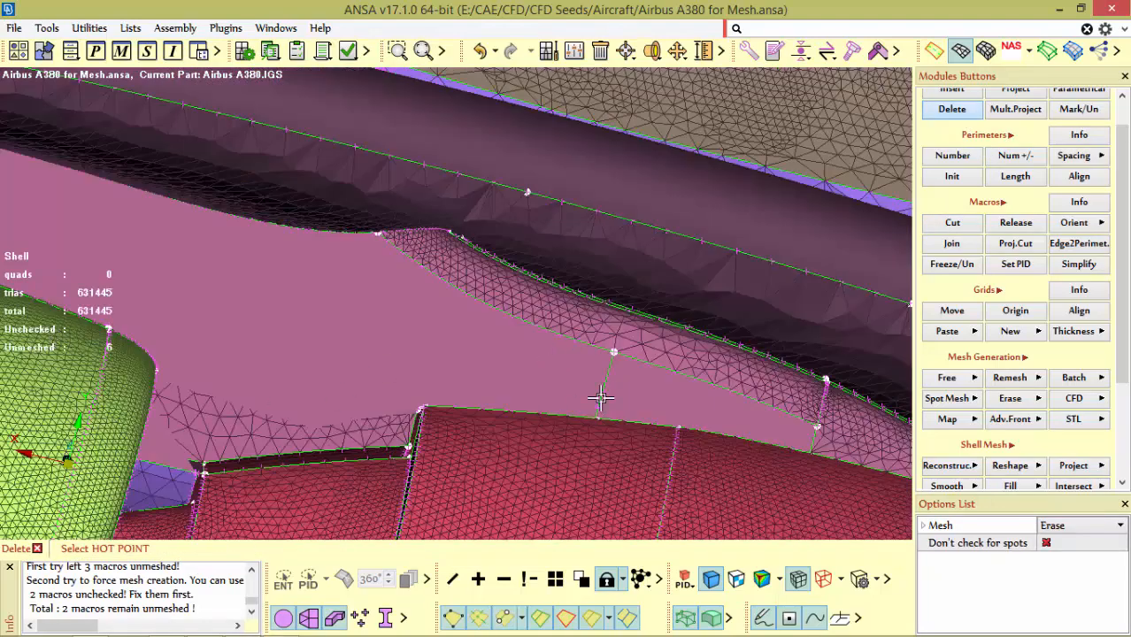
Plane-cut the remaining pylon macro from its upper edge down to the step corner of the inner engine cowling
scroll(600, 399, "down", 5)
mouse_move(591, 390)
left_mouse_down("ctrl")
mouse_move(568, 399)
mouse_move(558, 388)
mouse_move(584, 370)
left_mouse_up("ctrl")
scroll(558, 388, "up", 5)
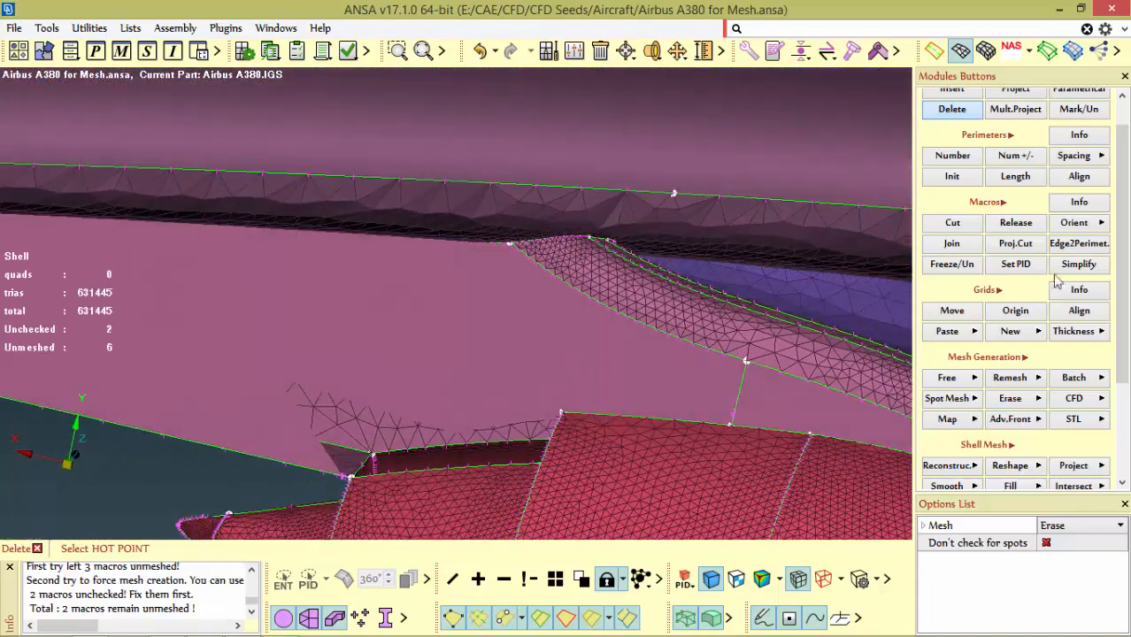
left_click(975, 225)
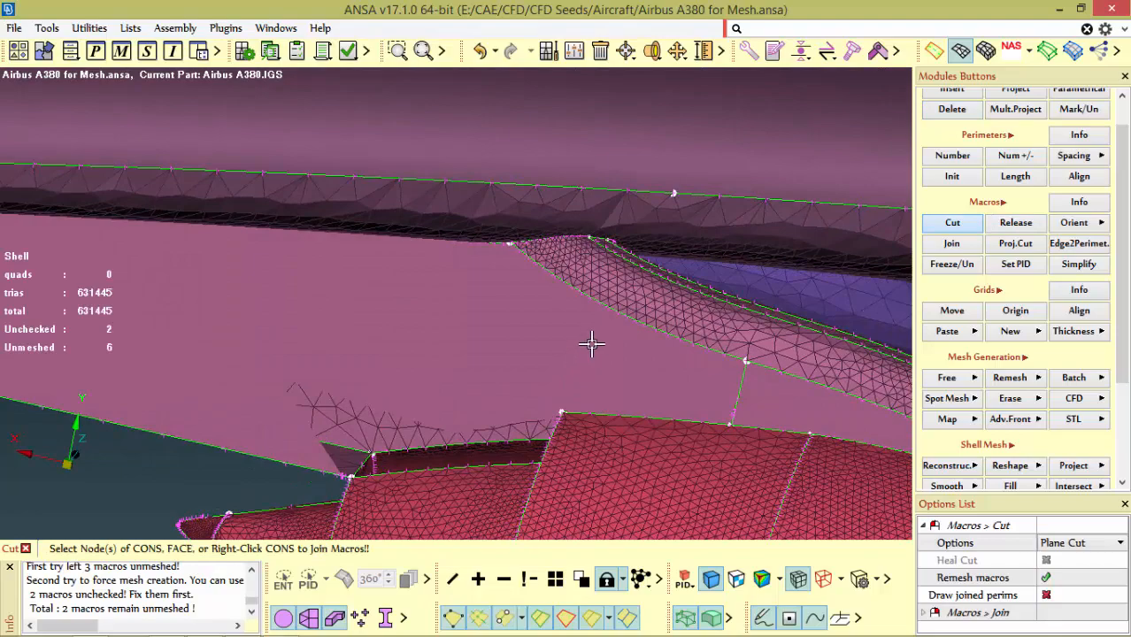
mouse_move(592, 344)
left_mouse_down("ctrl")
mouse_move(613, 341)
mouse_move(596, 329)
left_mouse_up("ctrl")
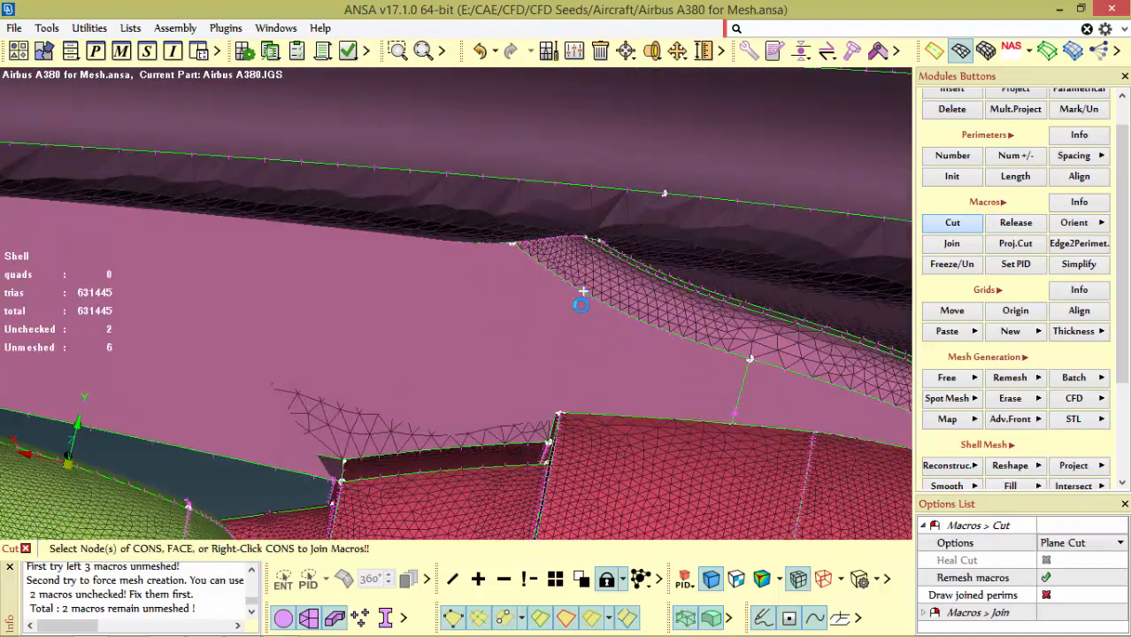
Add another plane cut to the pylon macro, running down from its wing-side edge aft of the cowling cut
left_click_drag(632, 355, 509, 387, "ctrl")
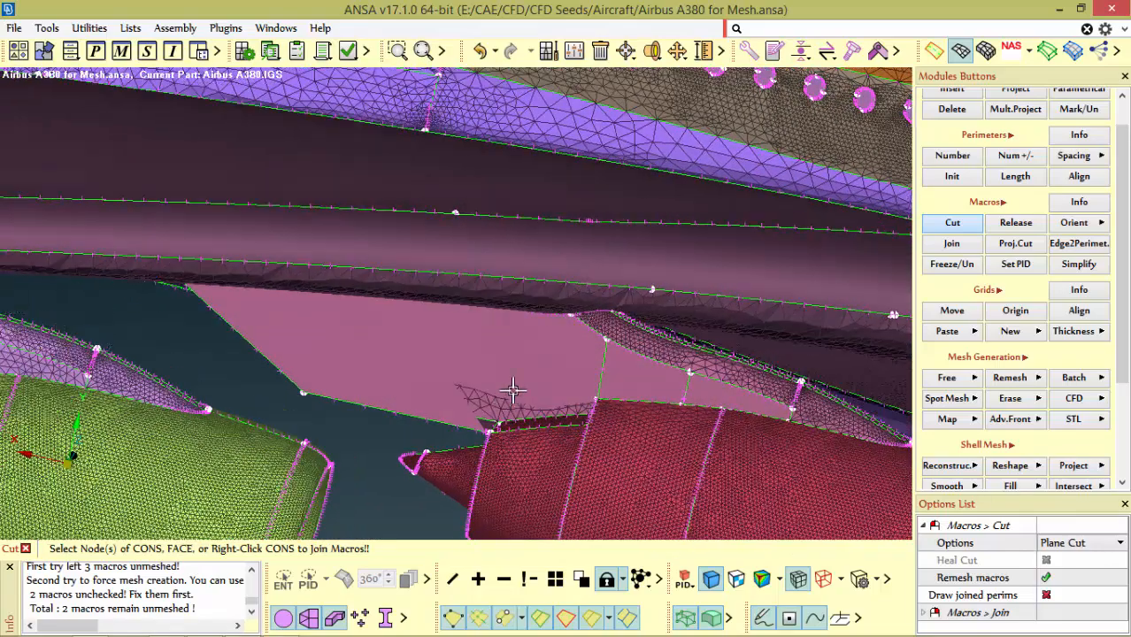
scroll(498, 411, "up", 5)
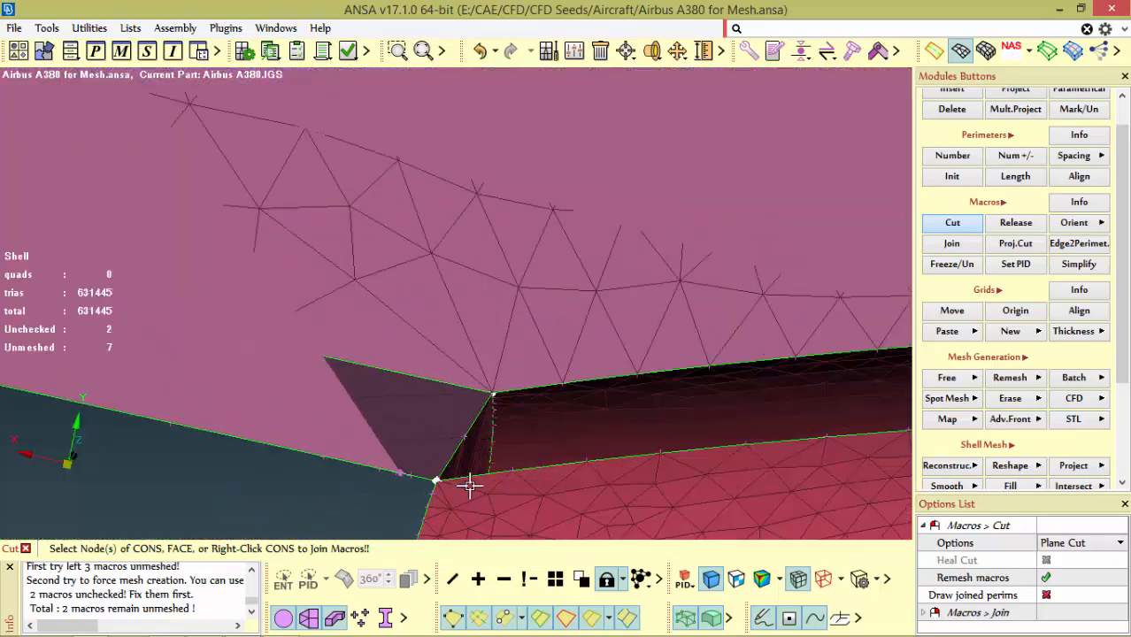
scroll(470, 486, "down", 5)
left_click_drag(493, 338, 486, 373, "ctrl")
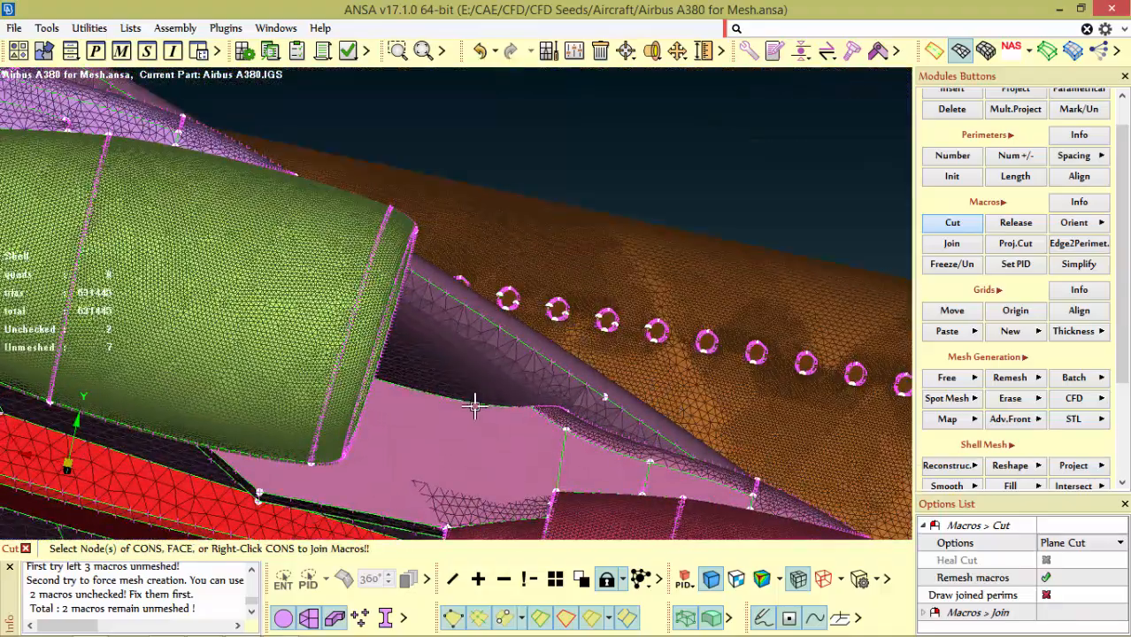
left_click(474, 403)
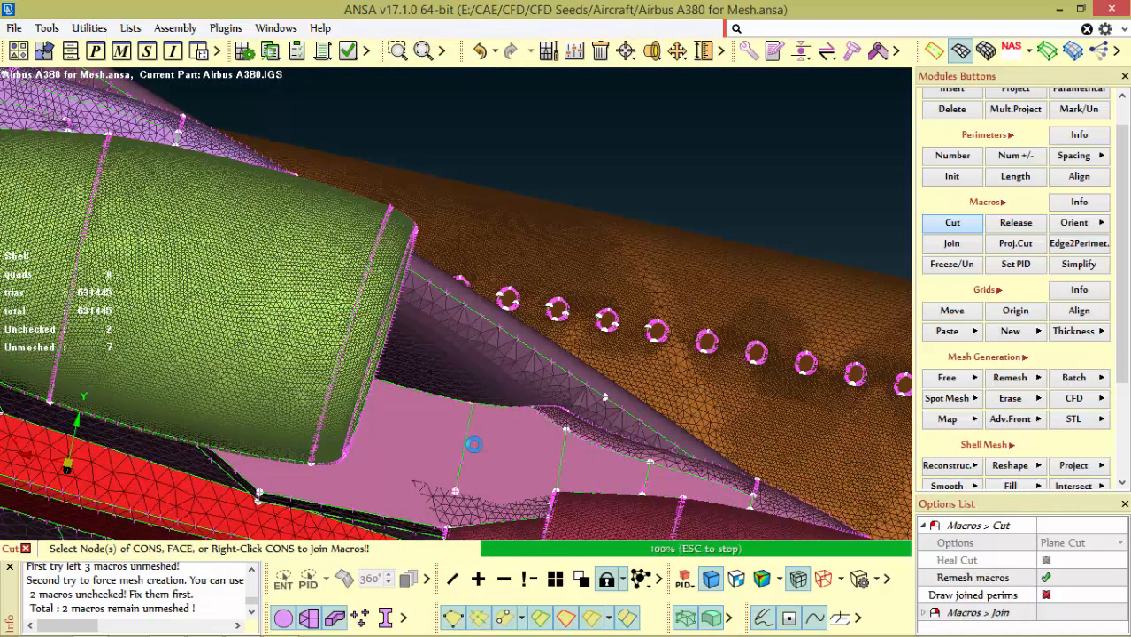
scroll(467, 482, "up", 5)
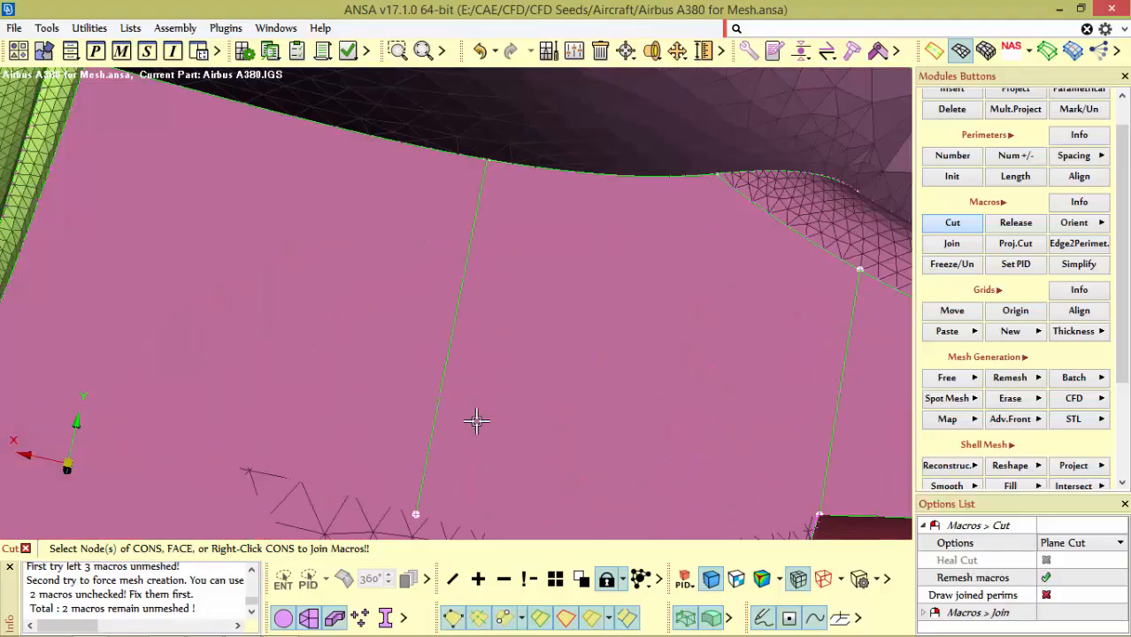
left_click_drag(477, 421, 529, 305, "ctrl")
scroll(461, 361, "down", 6)
scroll(471, 402, "up", 3)
scroll(513, 347, "down", 8)
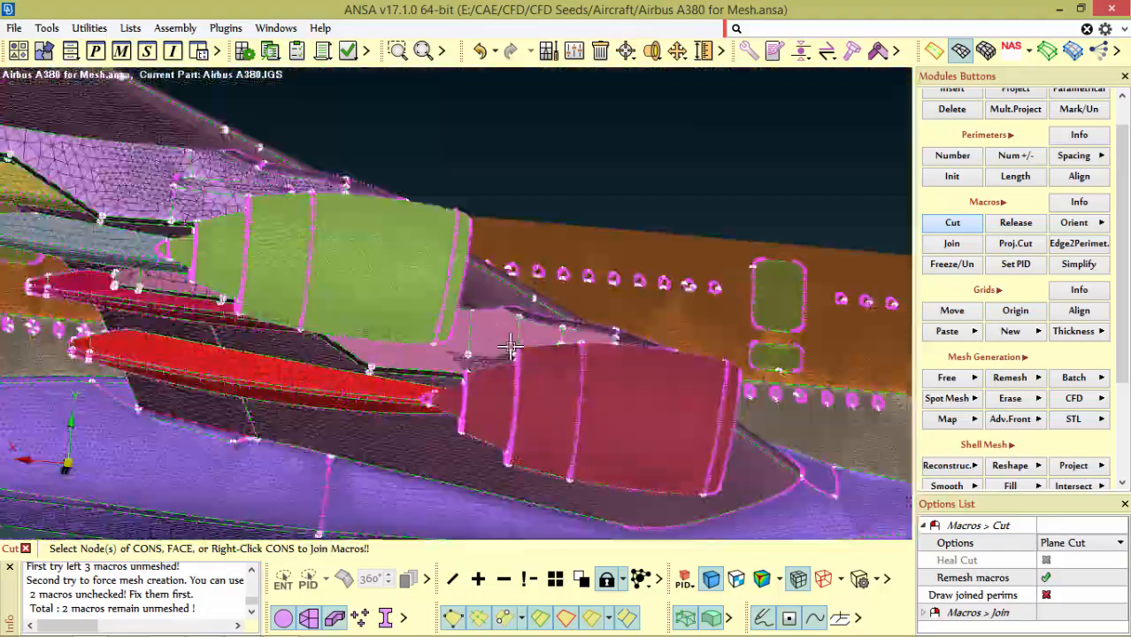
Erase the shell mesh from all visible macros of the aircraft
left_click_drag(557, 405, 524, 426, "ctrl")
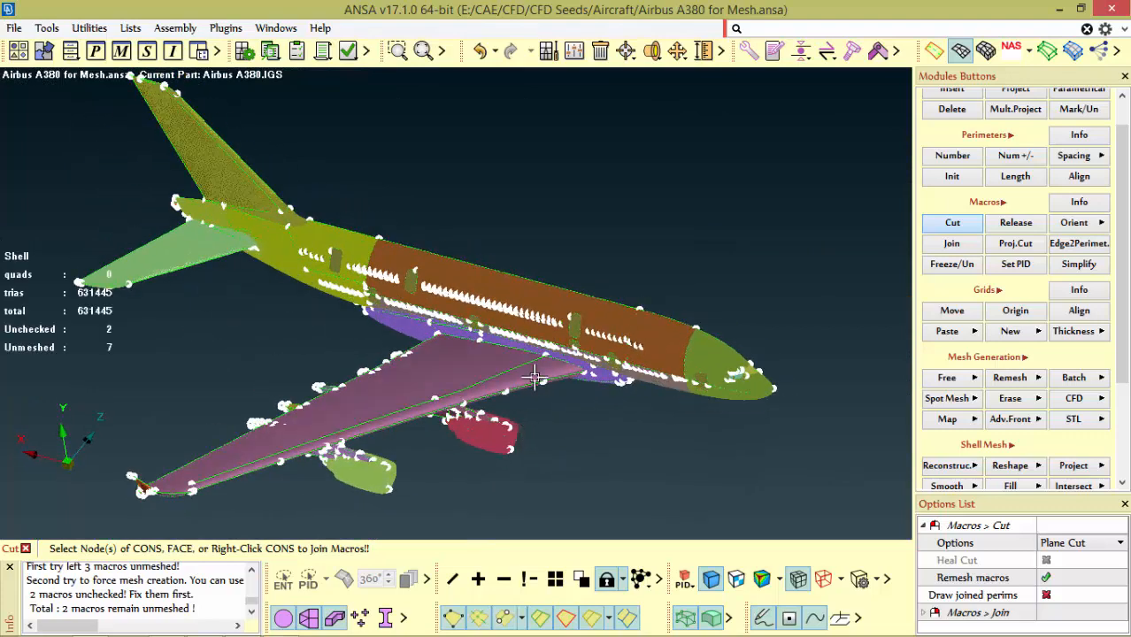
left_click(1004, 405)
left_click(1001, 435)
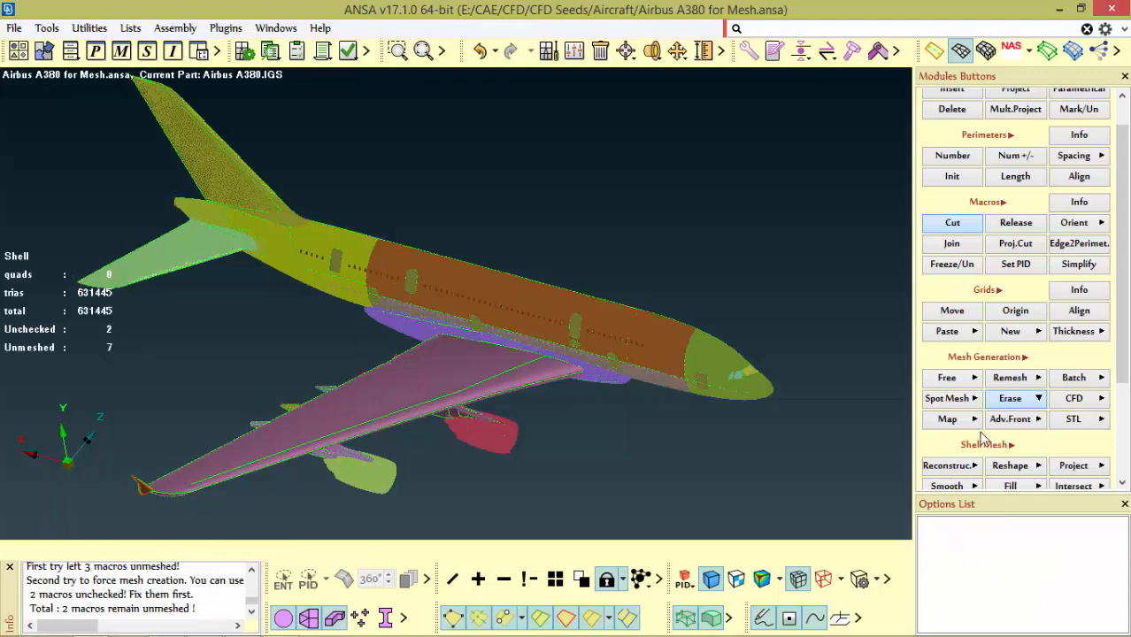
scroll(566, 325, "up", 6)
scroll(580, 283, "down", 9)
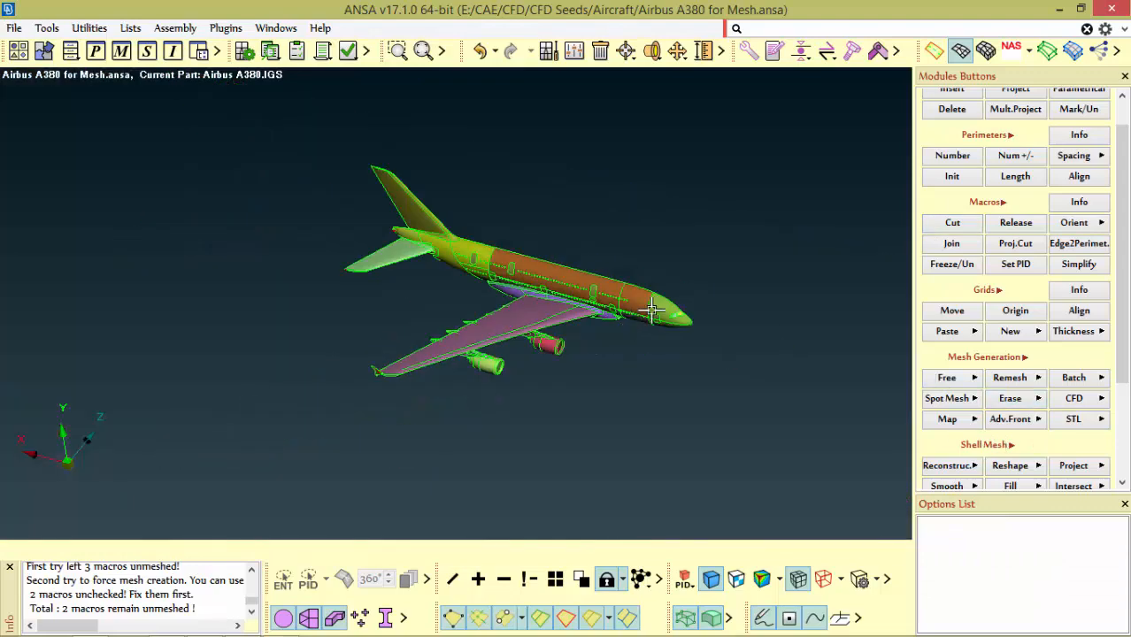
Set the perimeter length of all aircraft macros to 255, leaving the distortion distance and angle blank
mouse_move(651, 309)
left_mouse_down("ctrl")
mouse_move(648, 268)
mouse_move(637, 300)
left_mouse_up("ctrl")
scroll(637, 300, "up", 6)
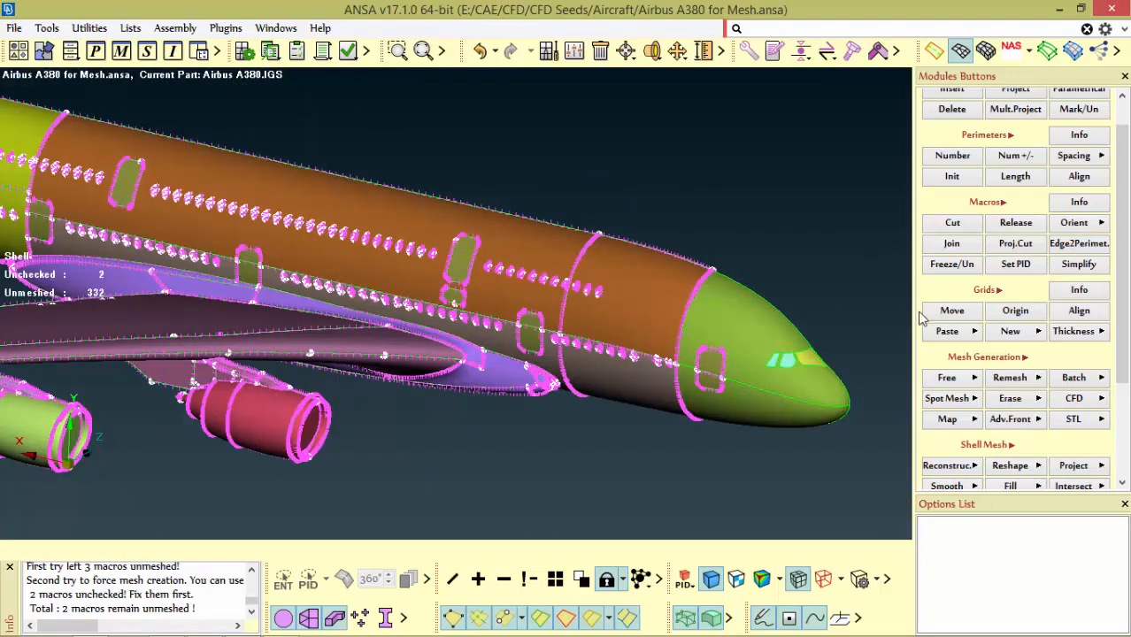
left_click(949, 399)
left_click(972, 435)
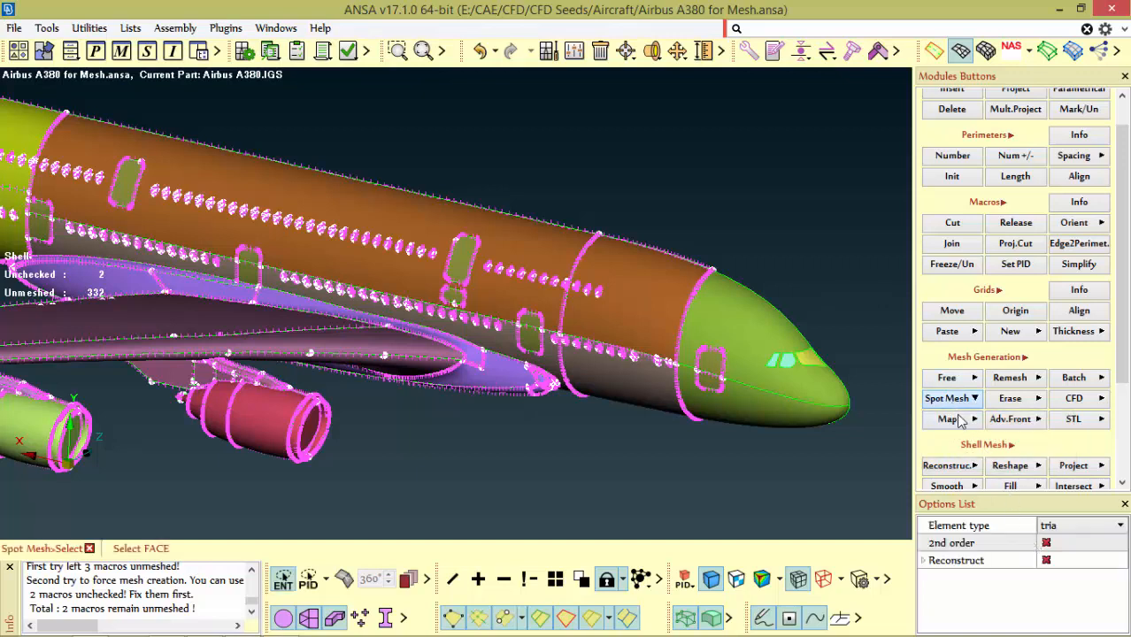
left_click(1006, 178)
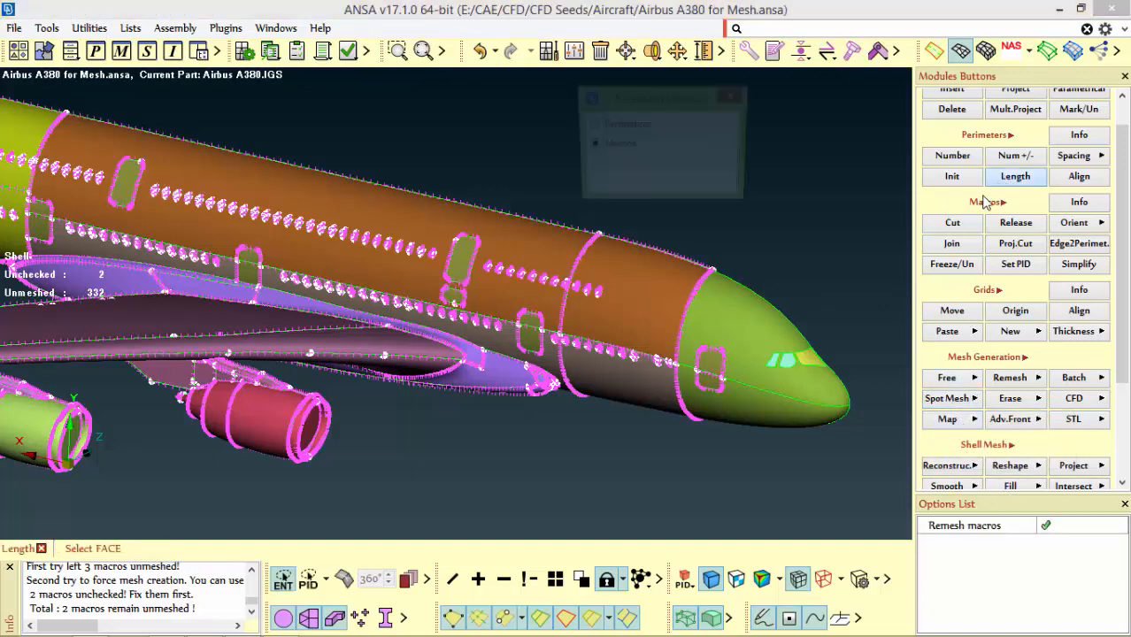
scroll(551, 343, "down", 10)
middle_click(717, 409)
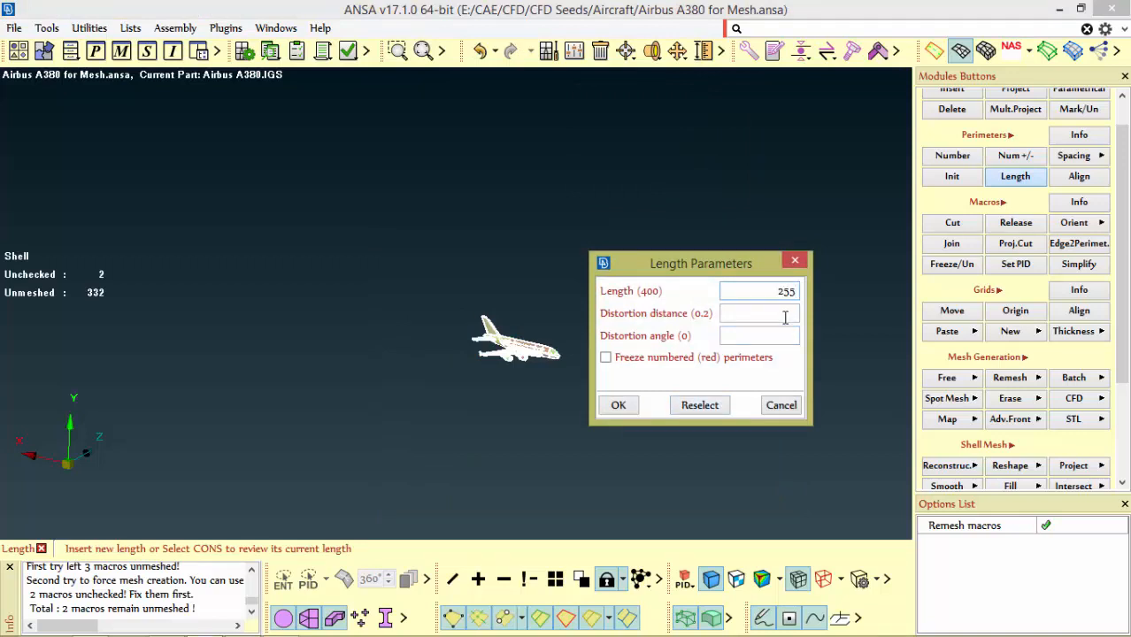
mouse_move(787, 315)
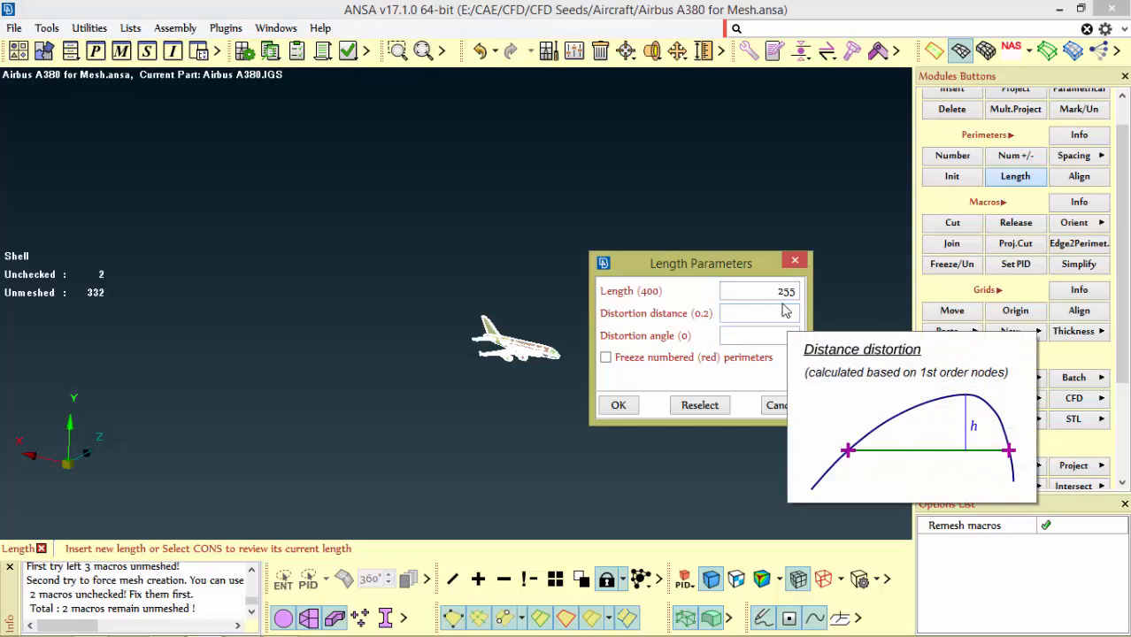
left_click(619, 405)
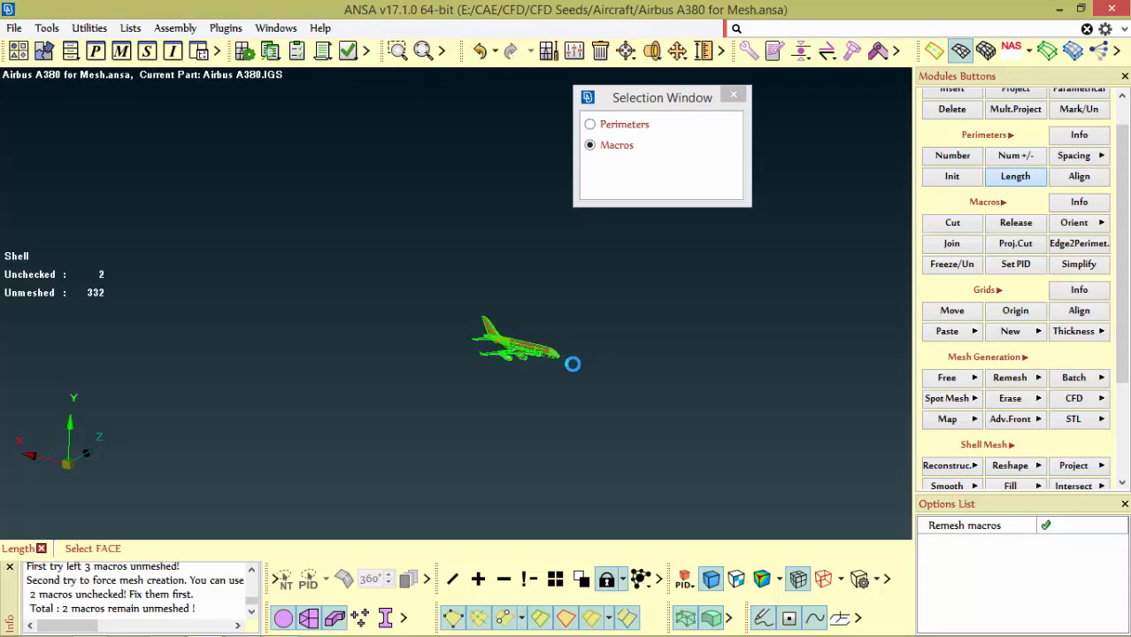
scroll(536, 362, "up", 3)
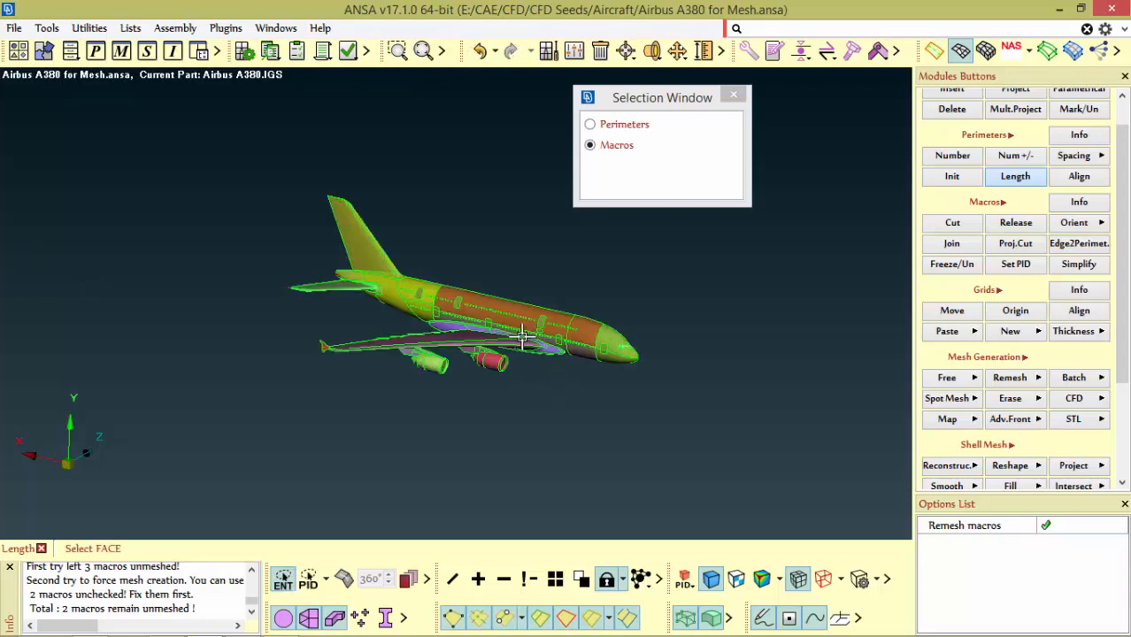
scroll(531, 345, "up", 8)
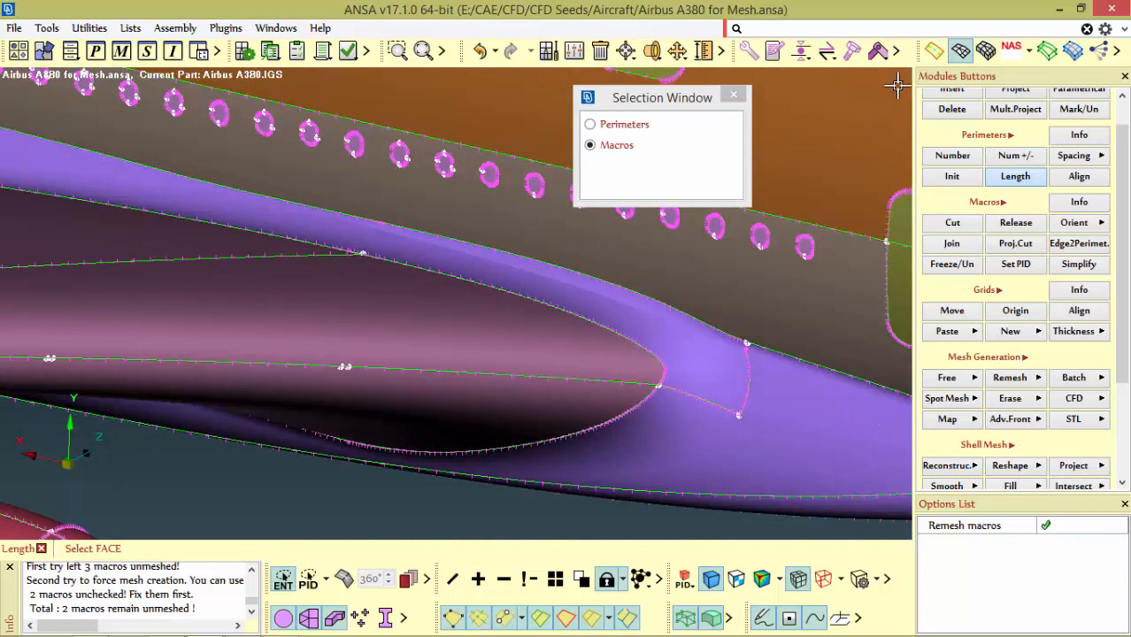
left_click(954, 400)
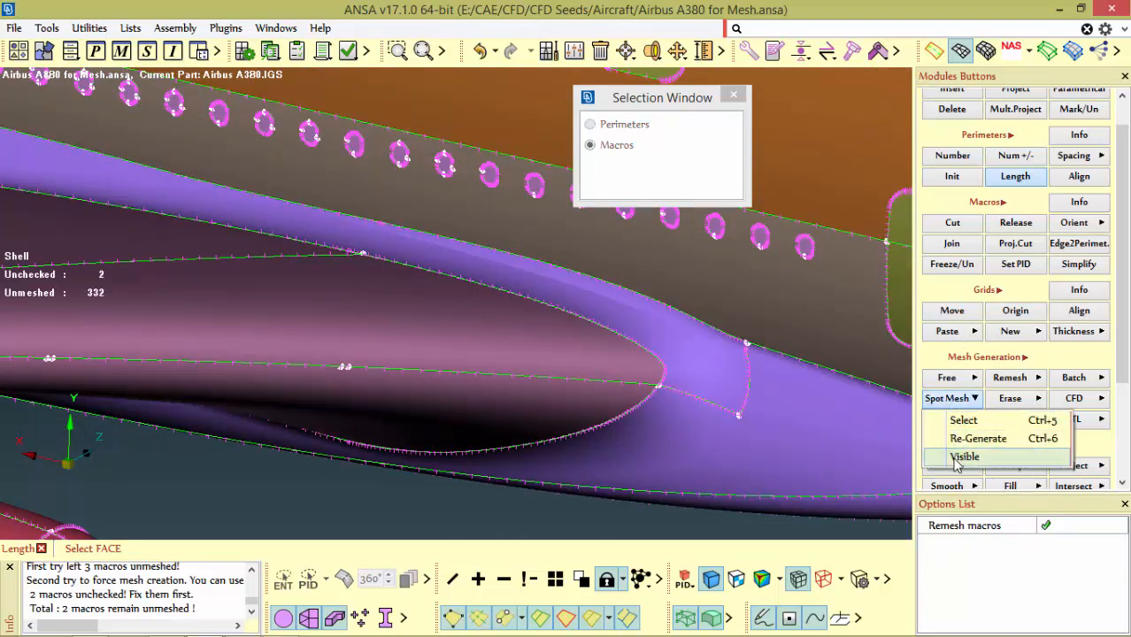
key("ctrl+5")
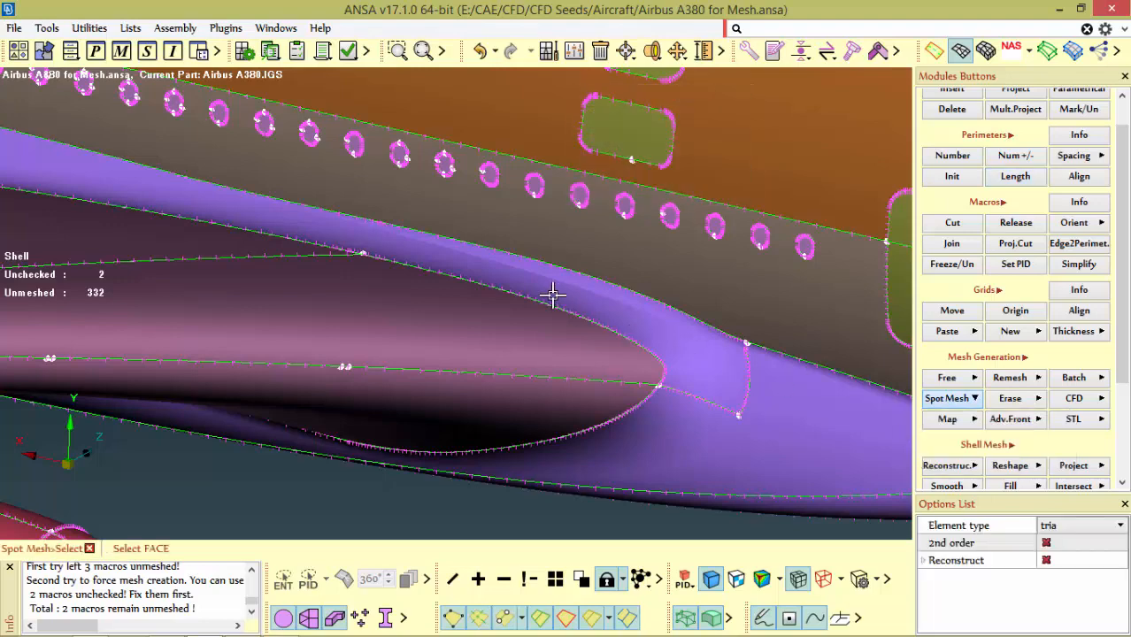
Delete unneeded hot points across the entire aircraft, keeping mesh handling on Erase
scroll(1087, 211, "up", 2)
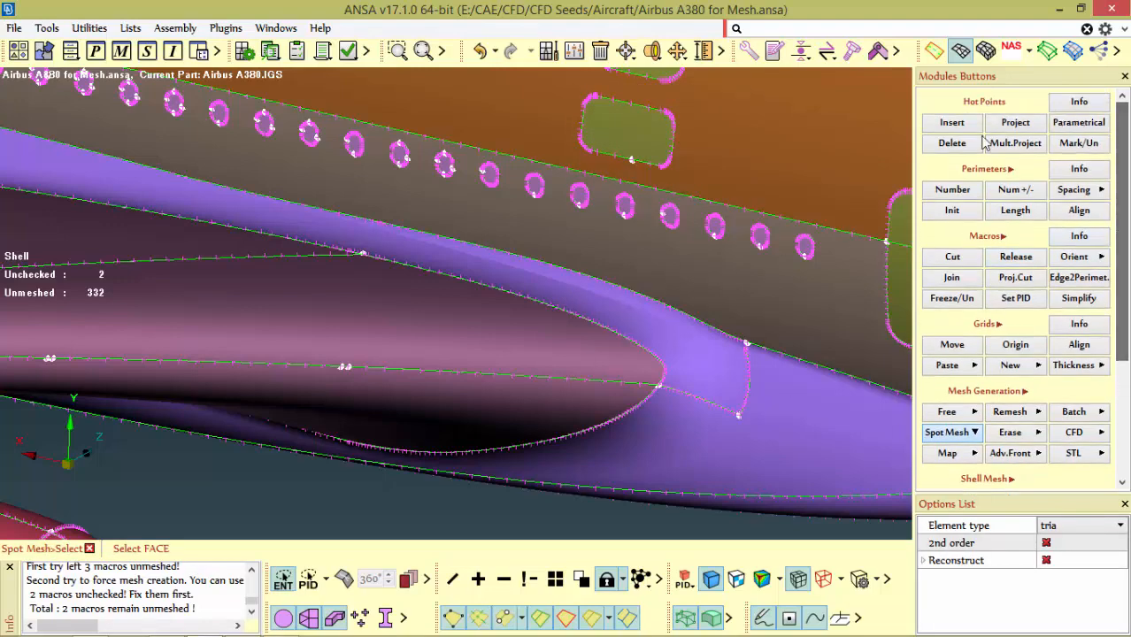
left_click(952, 142)
scroll(712, 257, "down", 5)
left_click_drag(554, 169, 814, 348)
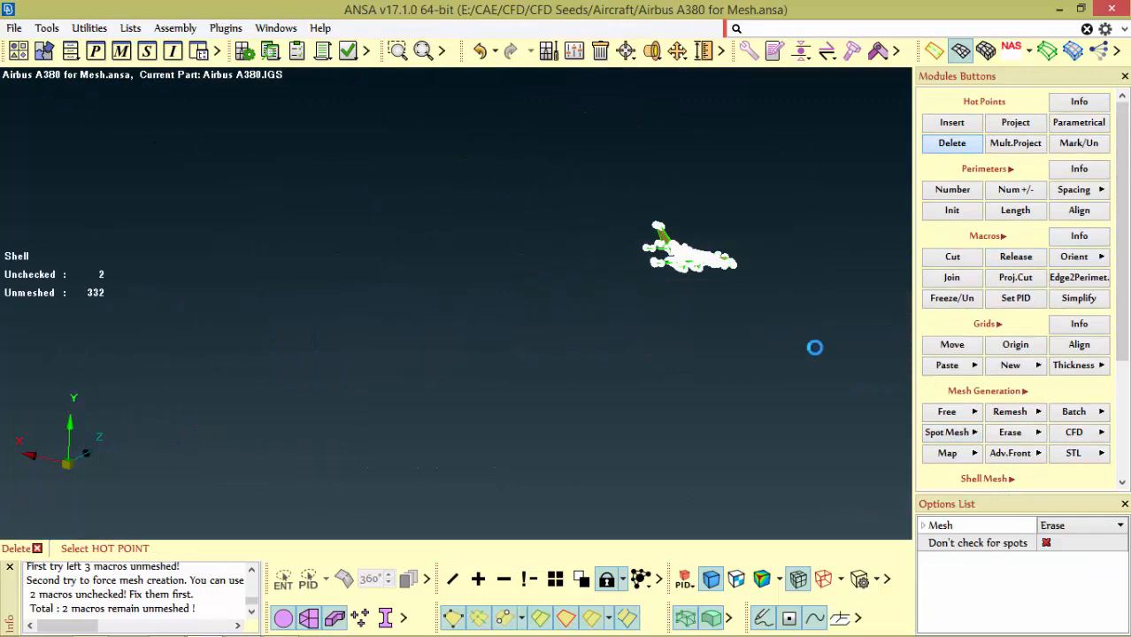
middle_click(713, 266)
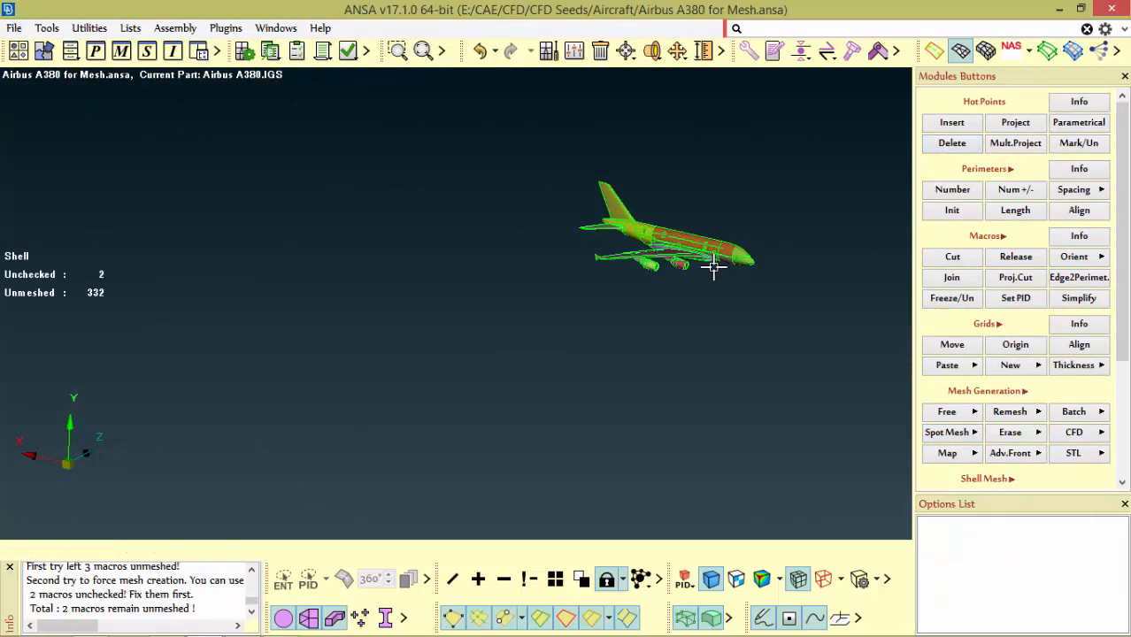
Plane-cut the wing-root fairing macro from the corner point ahead of the wing's leading edge forward to the fairing's nose corner
scroll(714, 265, "up", 5)
scroll(555, 326, "down", 4)
scroll(588, 283, "up", 6)
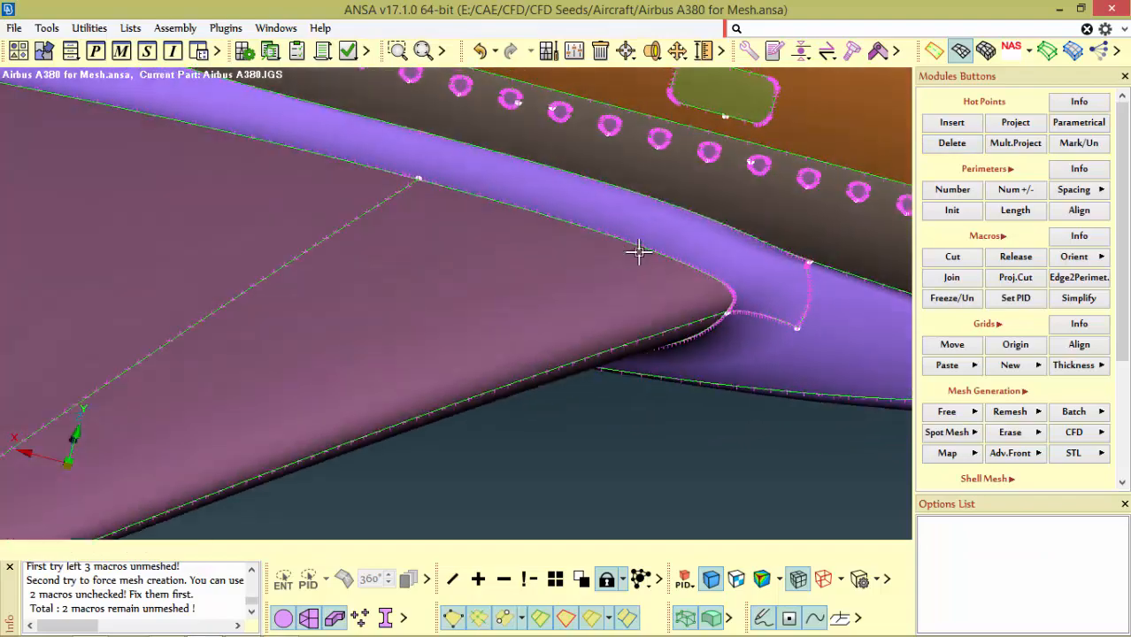
left_click_drag(639, 252, 578, 212, "ctrl")
scroll(660, 242, "down", 4)
scroll(650, 256, "up", 6)
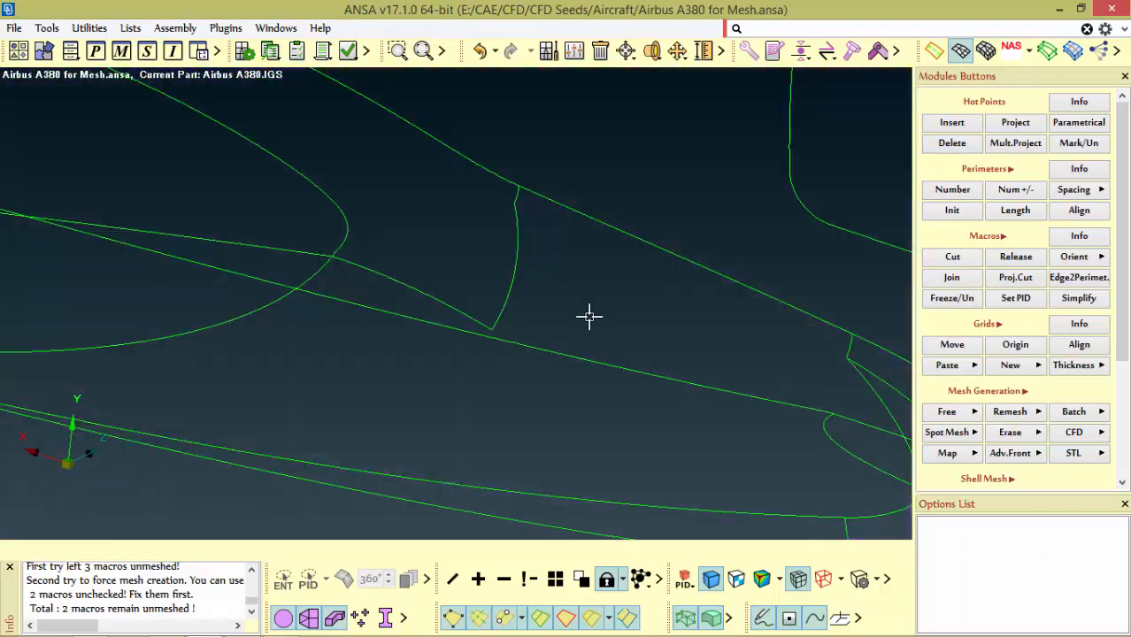
mouse_move(588, 317)
left_mouse_down("ctrl")
mouse_move(598, 275)
mouse_move(507, 235)
mouse_move(509, 248)
left_mouse_up("ctrl")
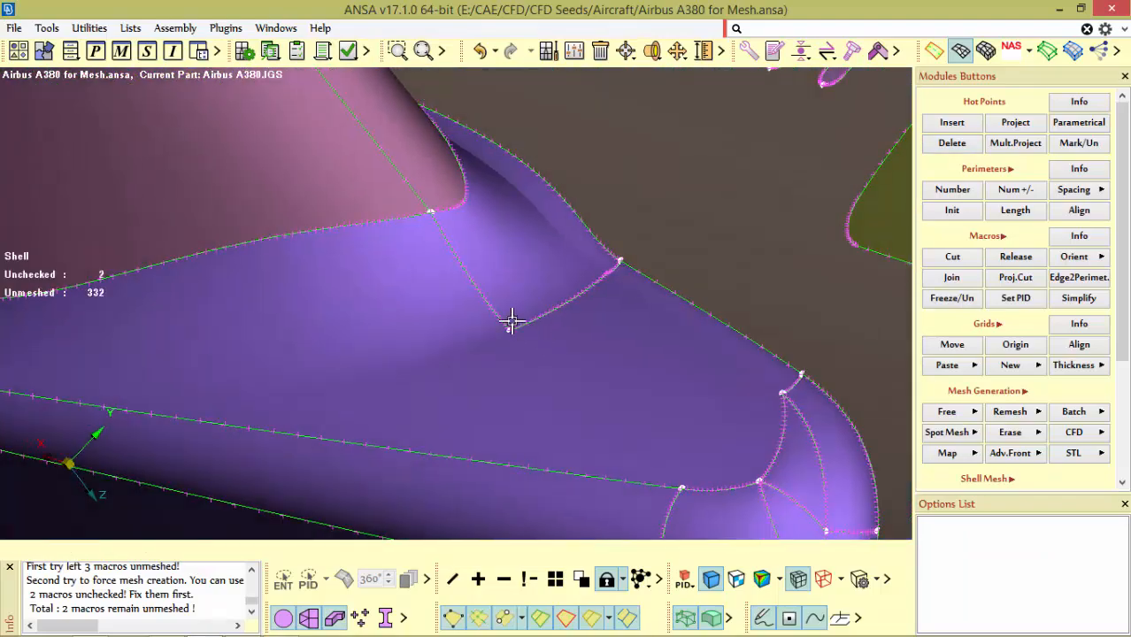
left_click(945, 258)
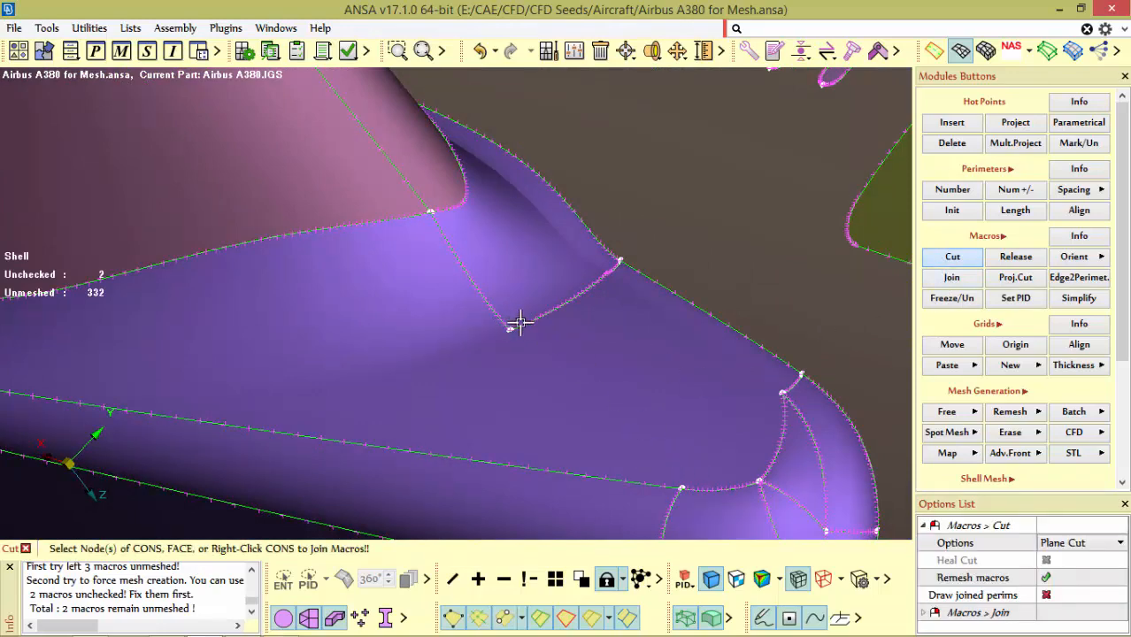
scroll(520, 331, "up", 5)
left_click(478, 321)
scroll(422, 264, "down", 5)
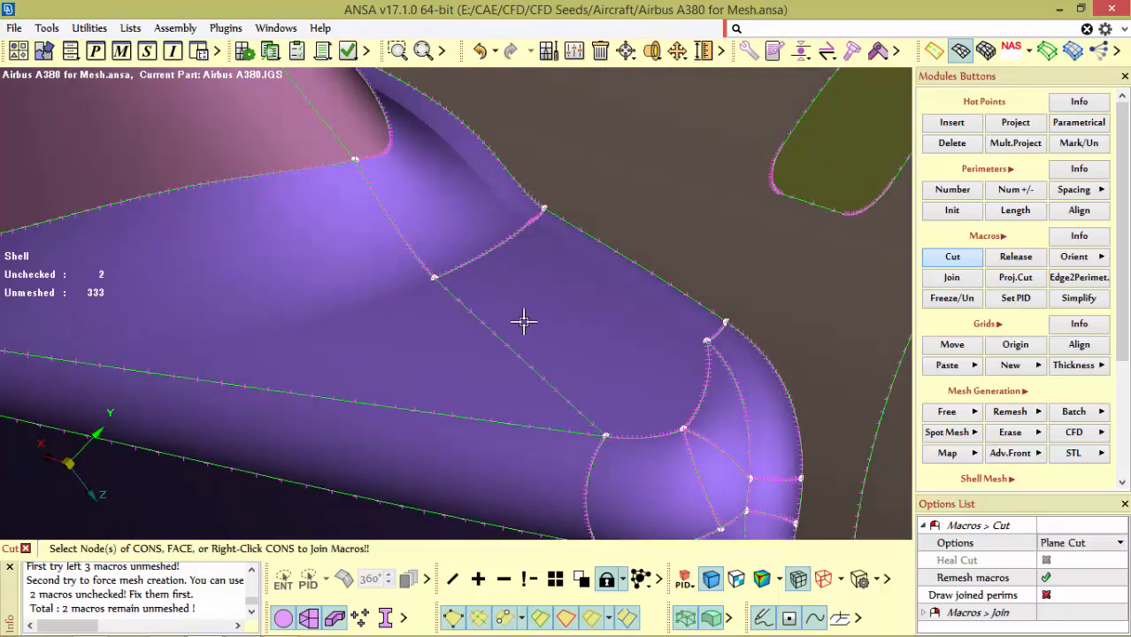
Plane-cut the fairing macro from the same corner point ahead of the wing down to the fairing's lower edge
left_click_drag(492, 296, 447, 361, "ctrl")
left_click(407, 320)
scroll(609, 301, "down", 3)
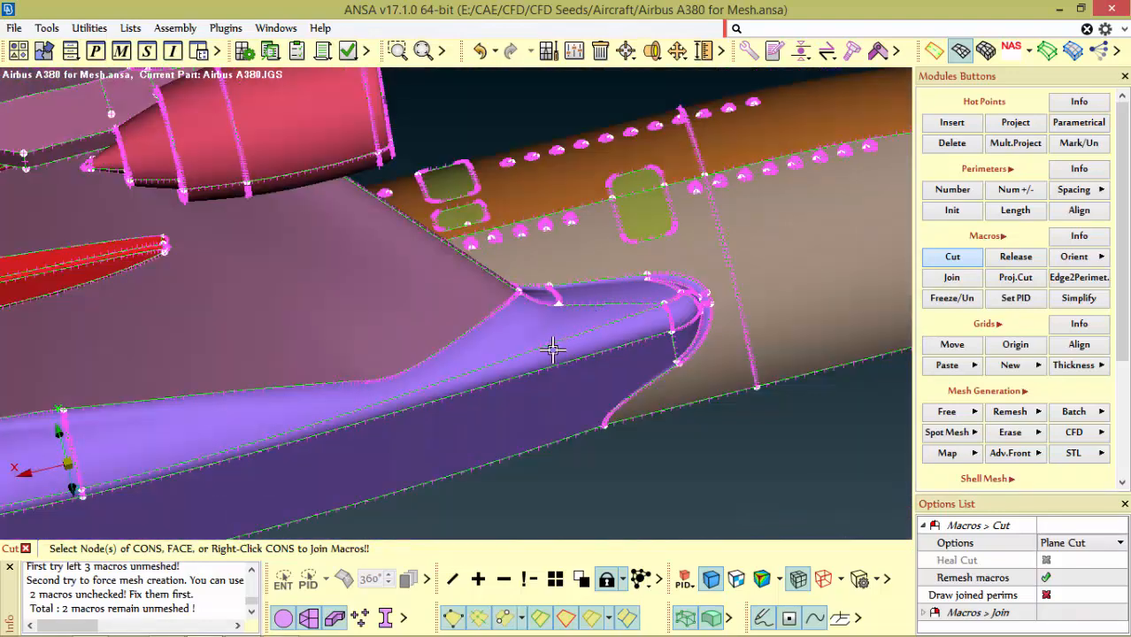
scroll(540, 348, "up", 3)
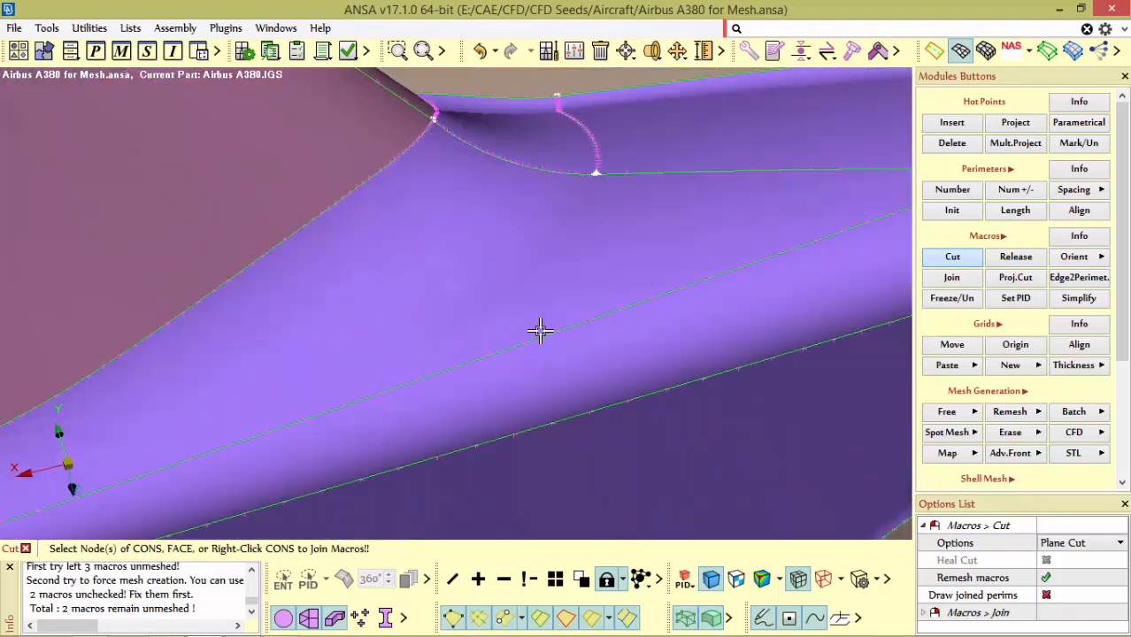
left_click(590, 321)
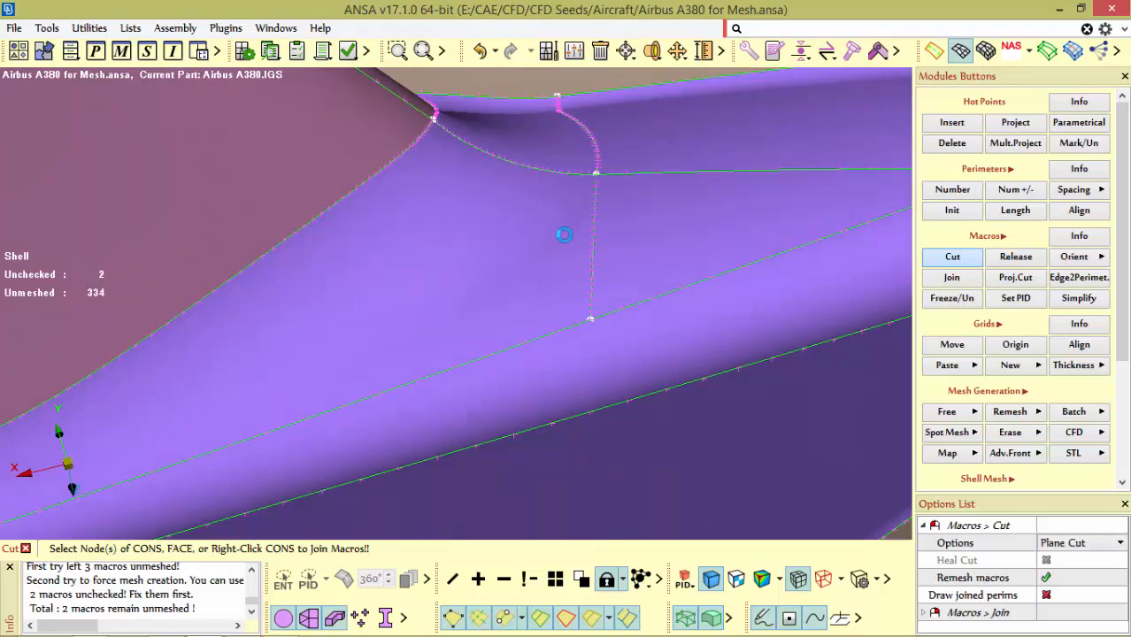
Examine the new cuts and their perimeter nodes around the front of the wing-root fairing from several angles
scroll(588, 257, "down", 3)
scroll(586, 219, "up", 3)
left_click_drag(559, 228, 662, 259, "ctrl")
scroll(639, 307, "down", 5)
scroll(643, 311, "up", 5)
left_click_drag(643, 312, 520, 306, "ctrl")
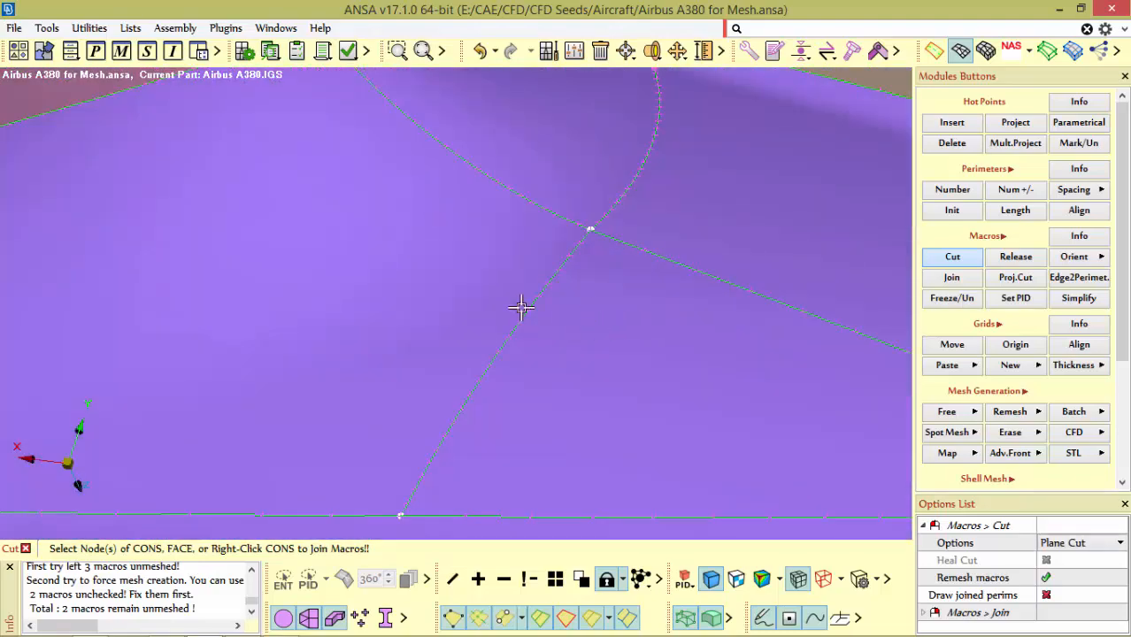
left_click_drag(579, 234, 569, 208, "ctrl")
left_click_drag(505, 273, 575, 283, "ctrl")
left_click_drag(588, 410, 651, 402, "ctrl")
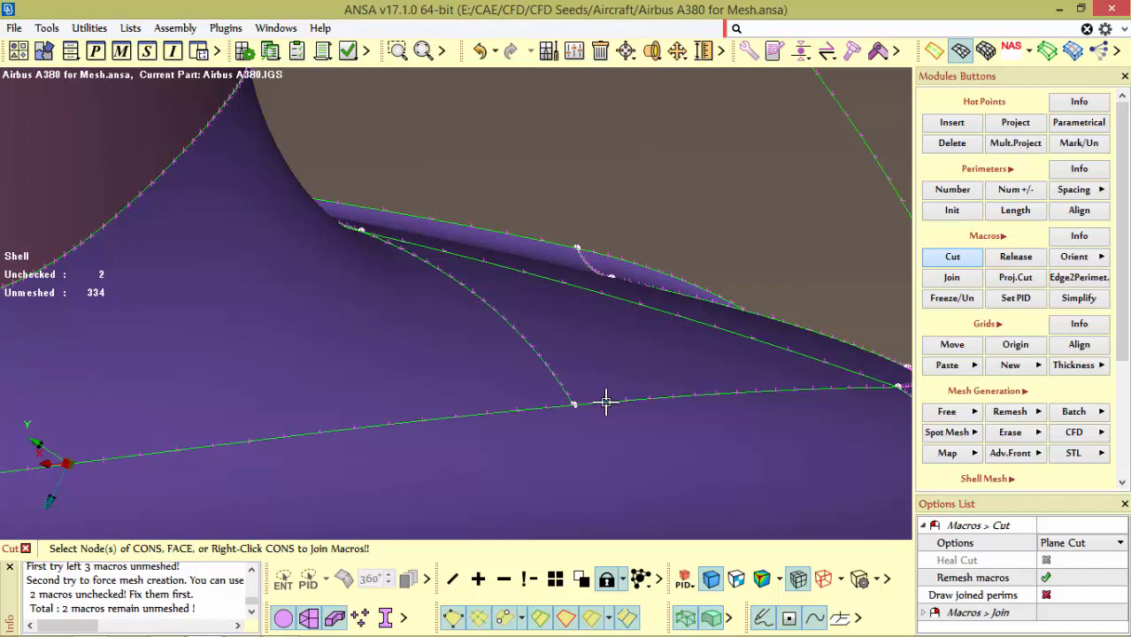
scroll(572, 399, "up", 3)
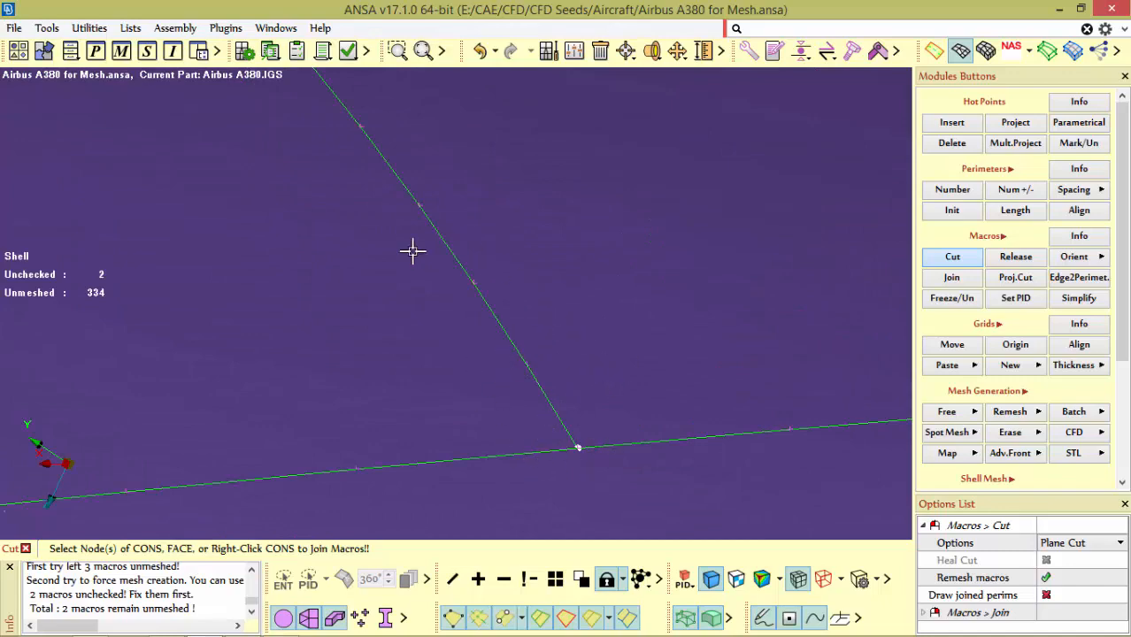
scroll(571, 357, "down", 3)
scroll(550, 399, "up", 2)
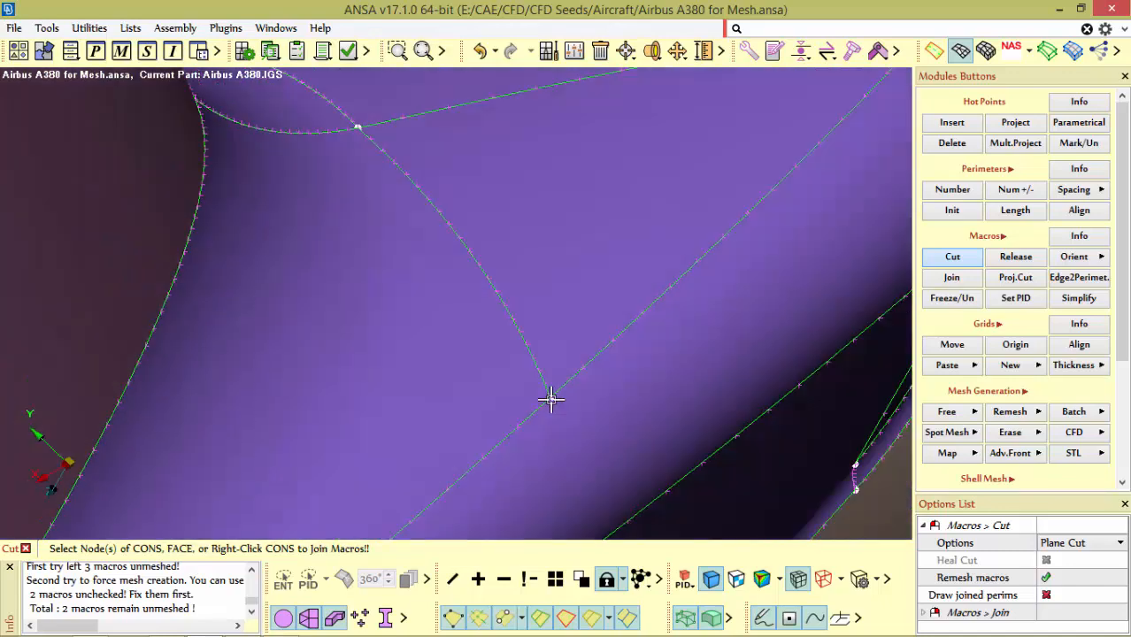
left_click_drag(550, 400, 470, 394, "ctrl")
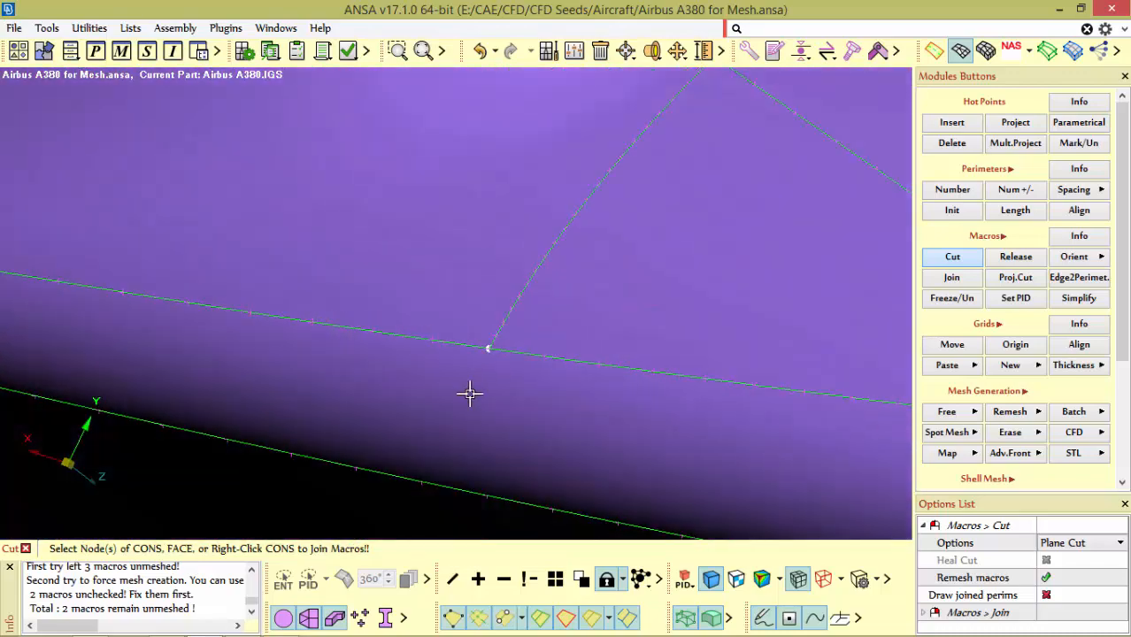
scroll(577, 303, "down", 4)
left_click_drag(593, 263, 561, 317, "ctrl")
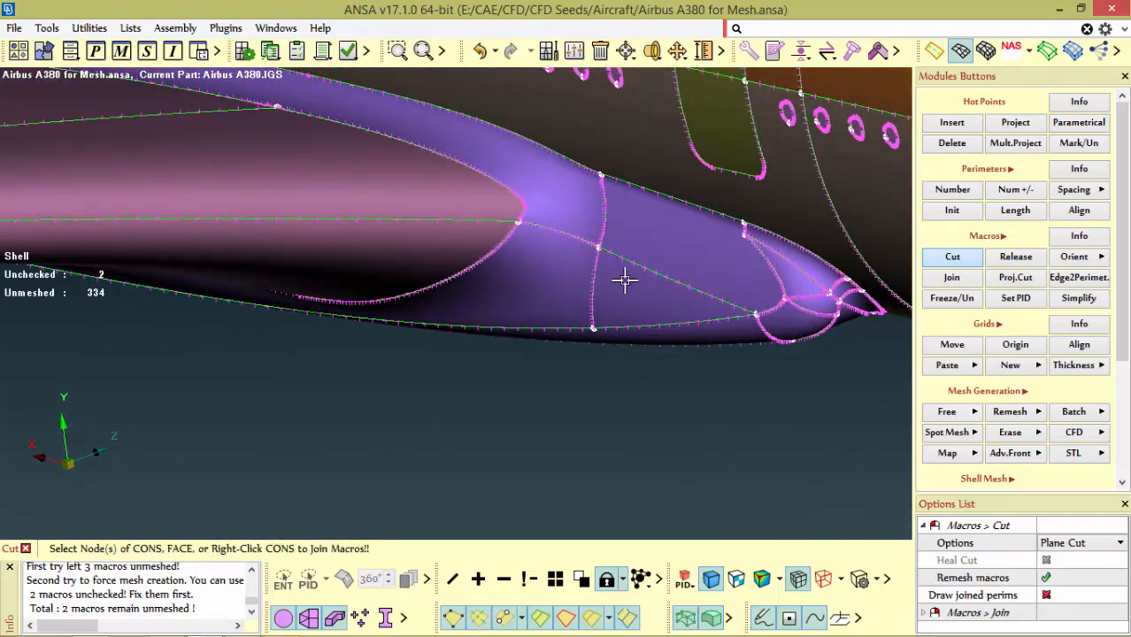
scroll(811, 292, "up", 5)
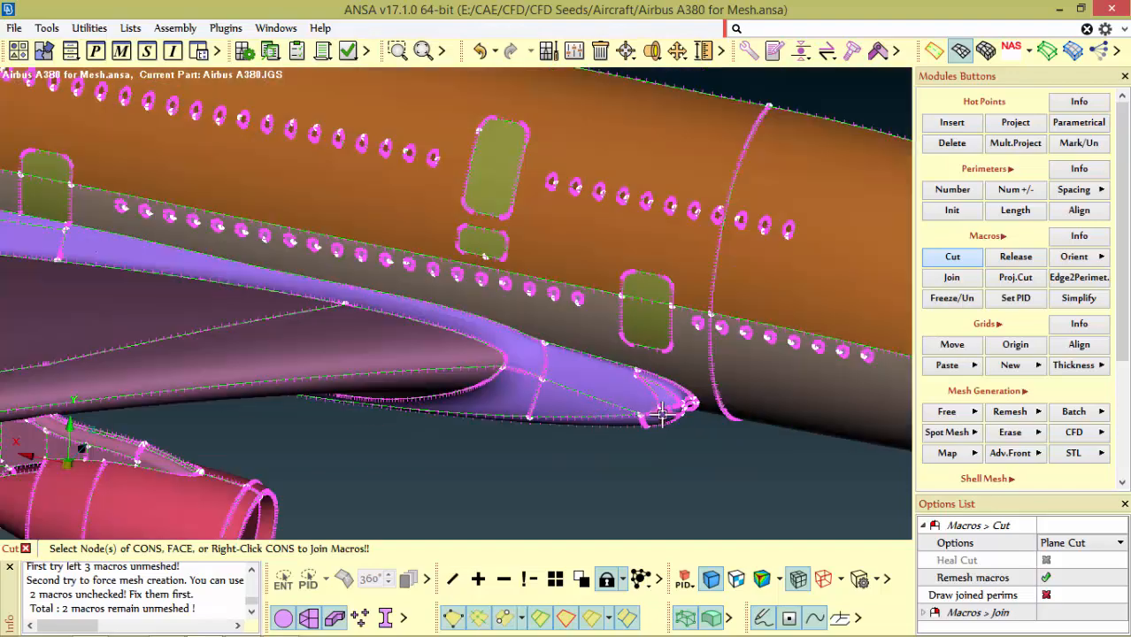
scroll(611, 332, "down", 5)
left_click_drag(606, 340, 613, 346, "ctrl")
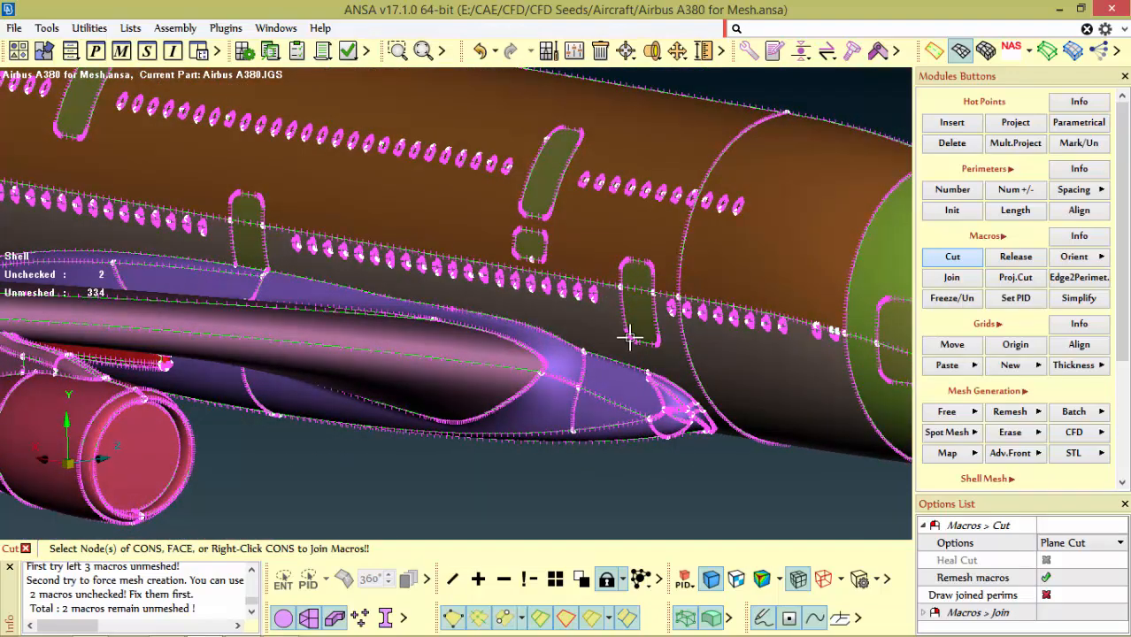
Generate a spot mesh on all visible macros of the aircraft and check it around the wing-root fairing
scroll(629, 337, "down", 5)
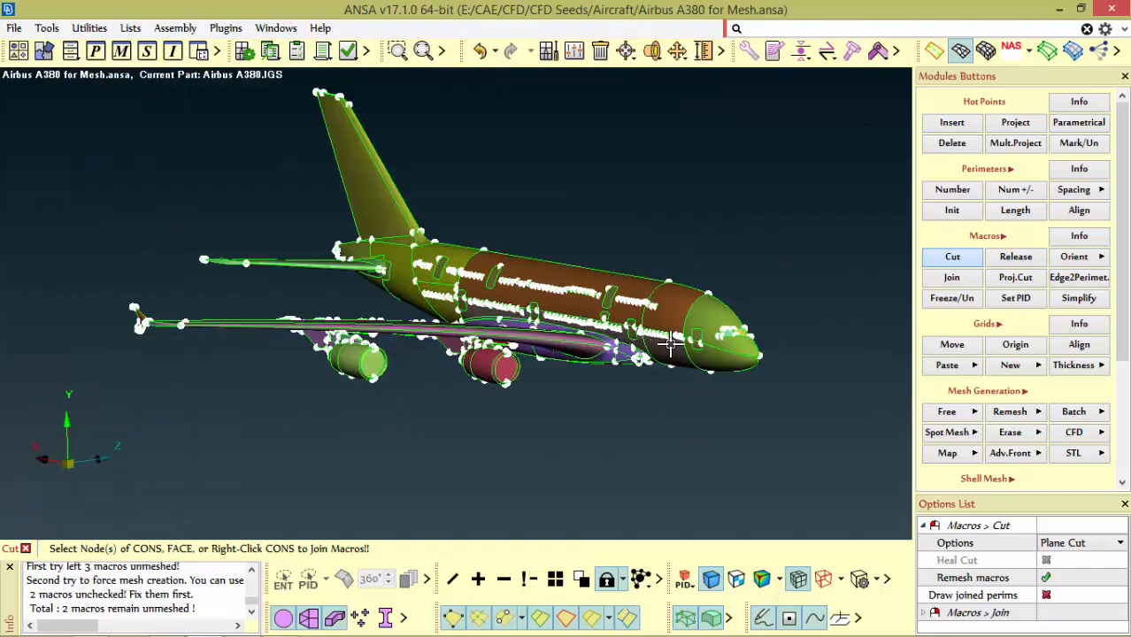
left_click_drag(669, 343, 700, 352, "ctrl")
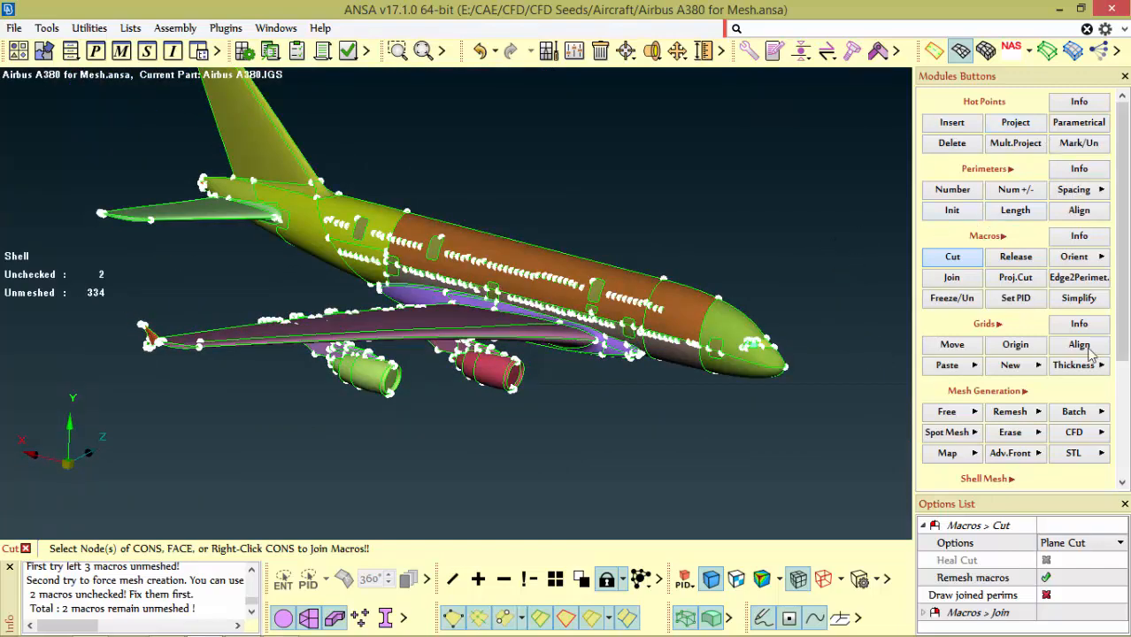
left_click(950, 437)
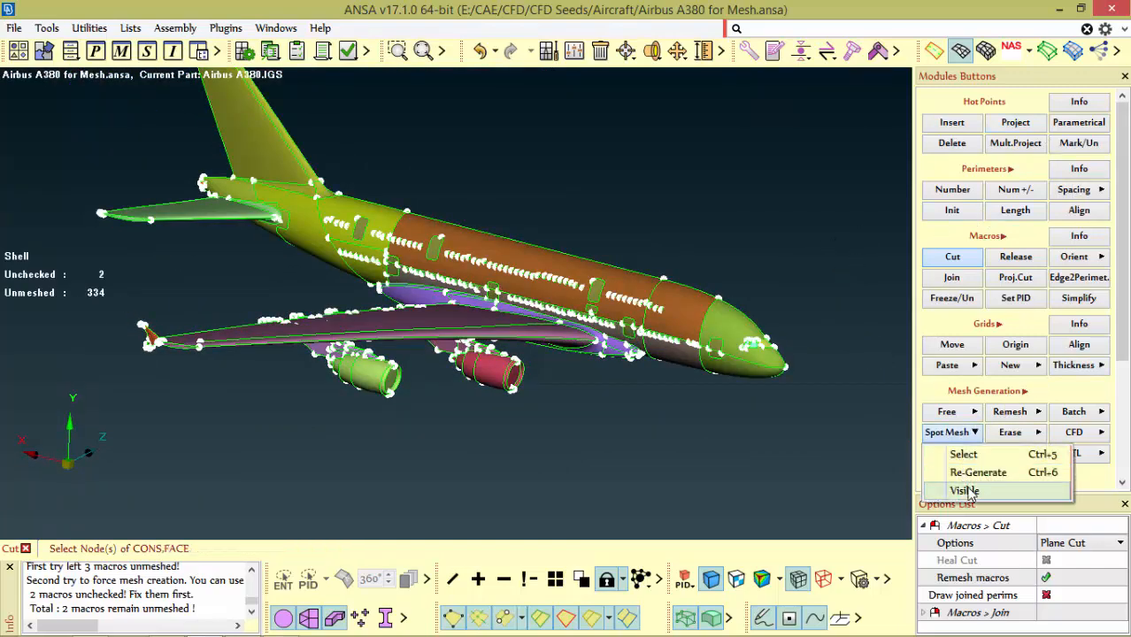
left_click(966, 491)
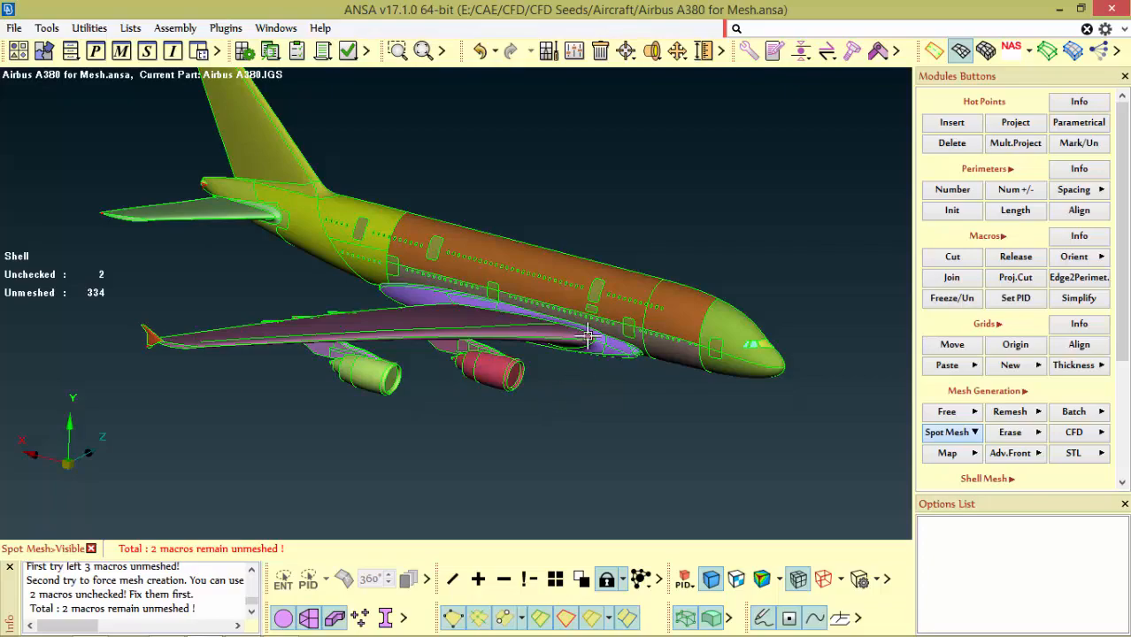
scroll(592, 299, "up", 5)
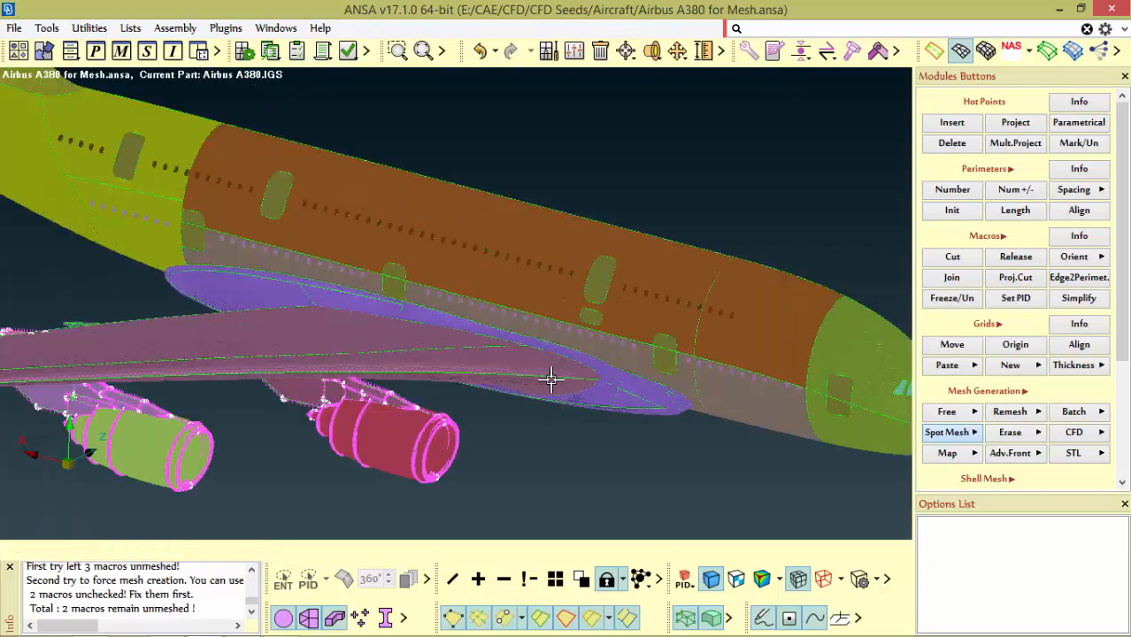
scroll(557, 354, "up", 5)
scroll(570, 315, "down", 4)
scroll(588, 305, "up", 2)
scroll(661, 278, "up", 5)
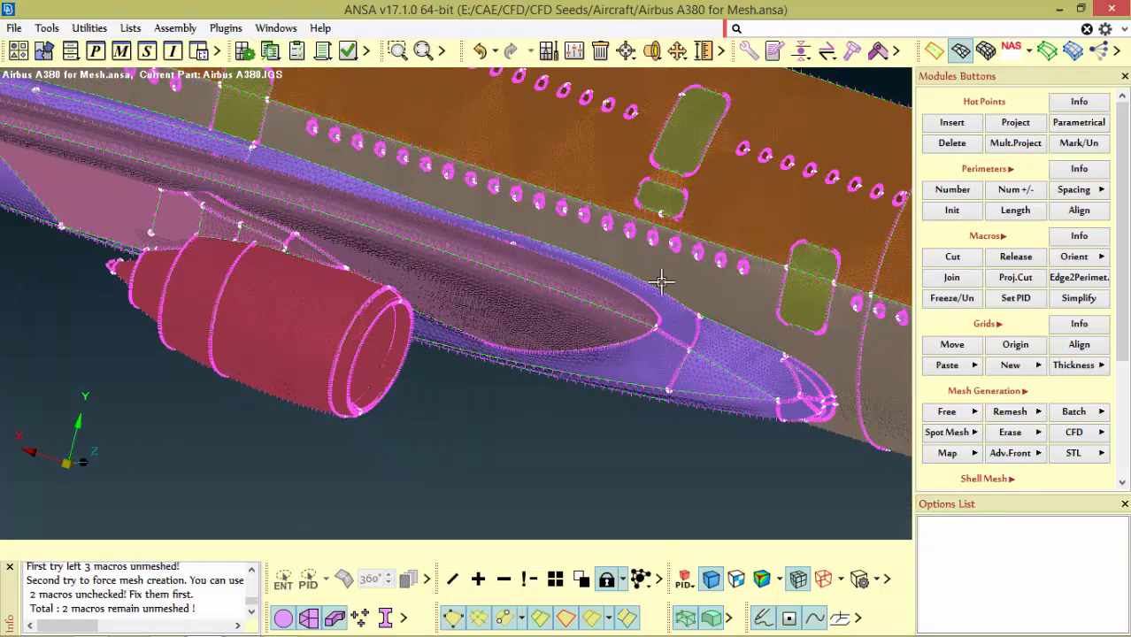
Examine the spot mesh around the new cuts at the front of the wing-root fairing from several angles
scroll(673, 259, "down", 1)
scroll(699, 259, "down", 8)
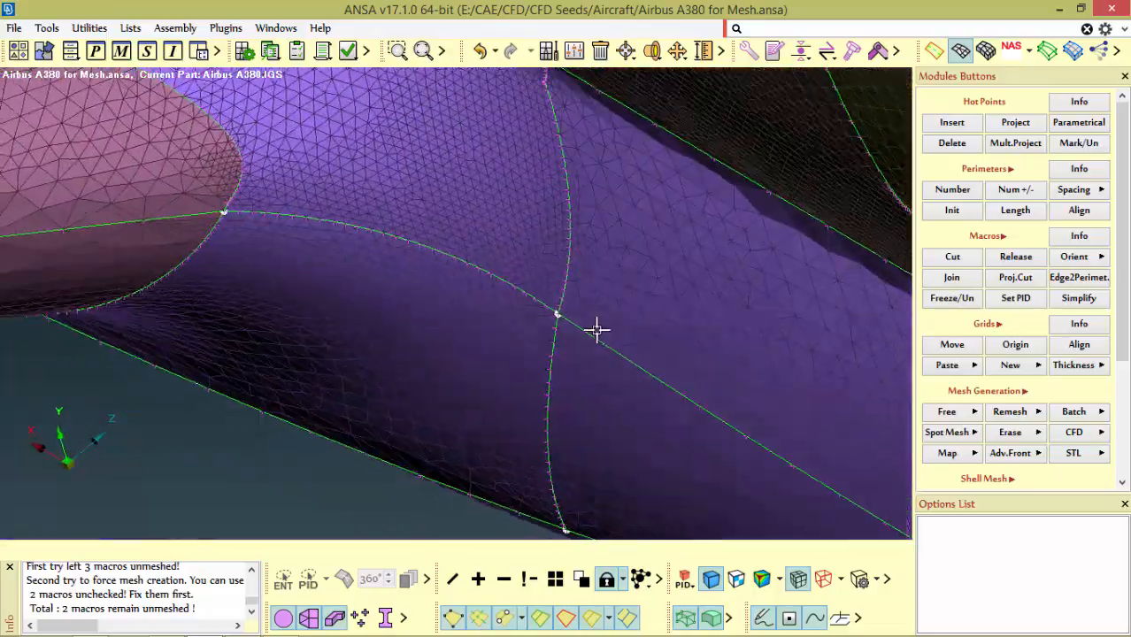
scroll(597, 256, "up", 2)
scroll(638, 278, "up", 6)
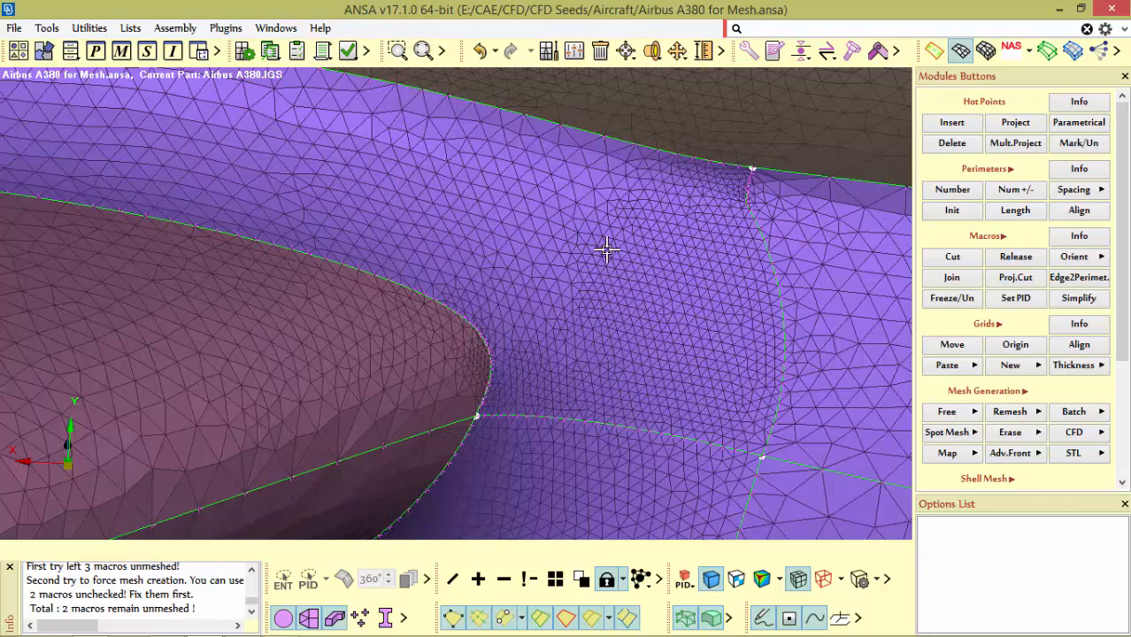
left_click_drag(607, 250, 633, 160, "ctrl")
scroll(704, 322, "down", 5)
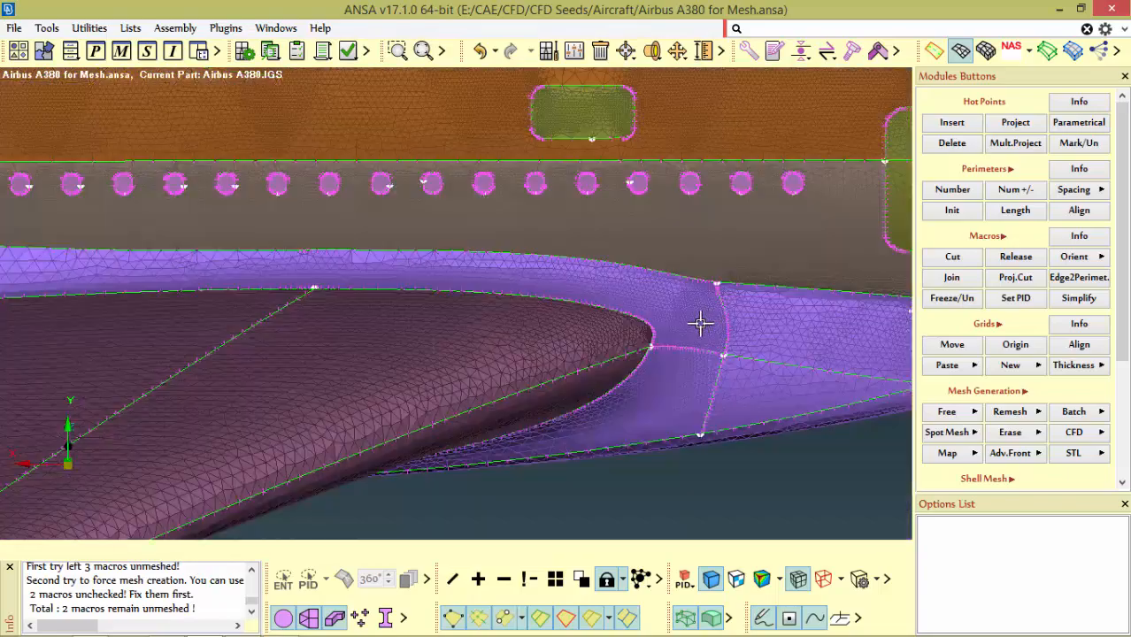
left_click_drag(331, 275, 370, 270, "ctrl")
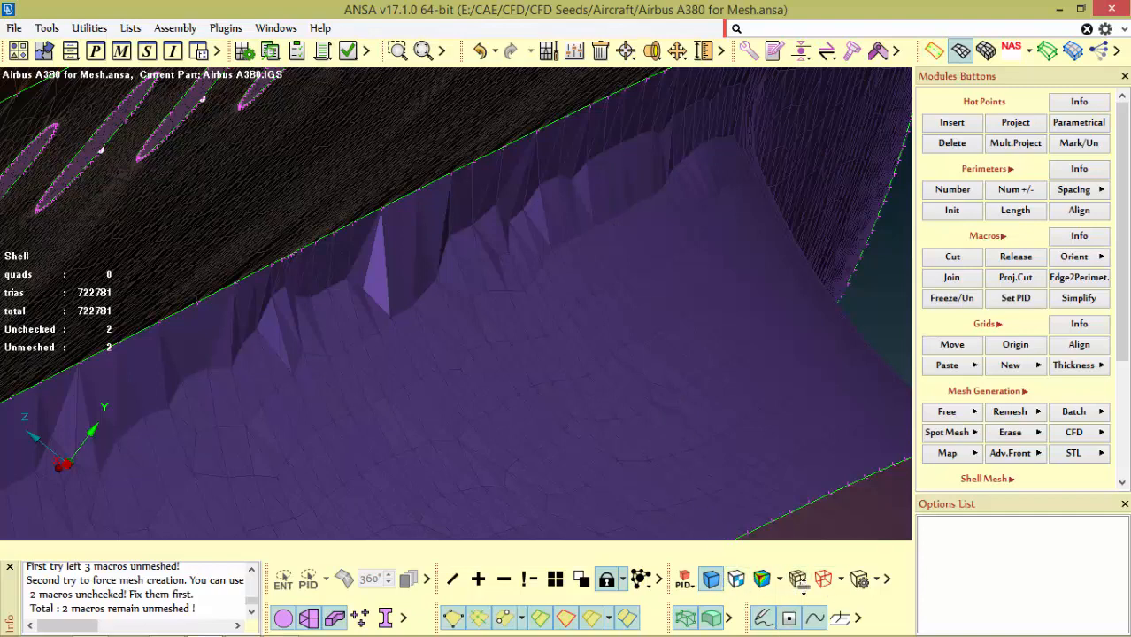
Hide the mesh lines and the macro perimeters to leave only the shaded surfaces on display
left_click(823, 579)
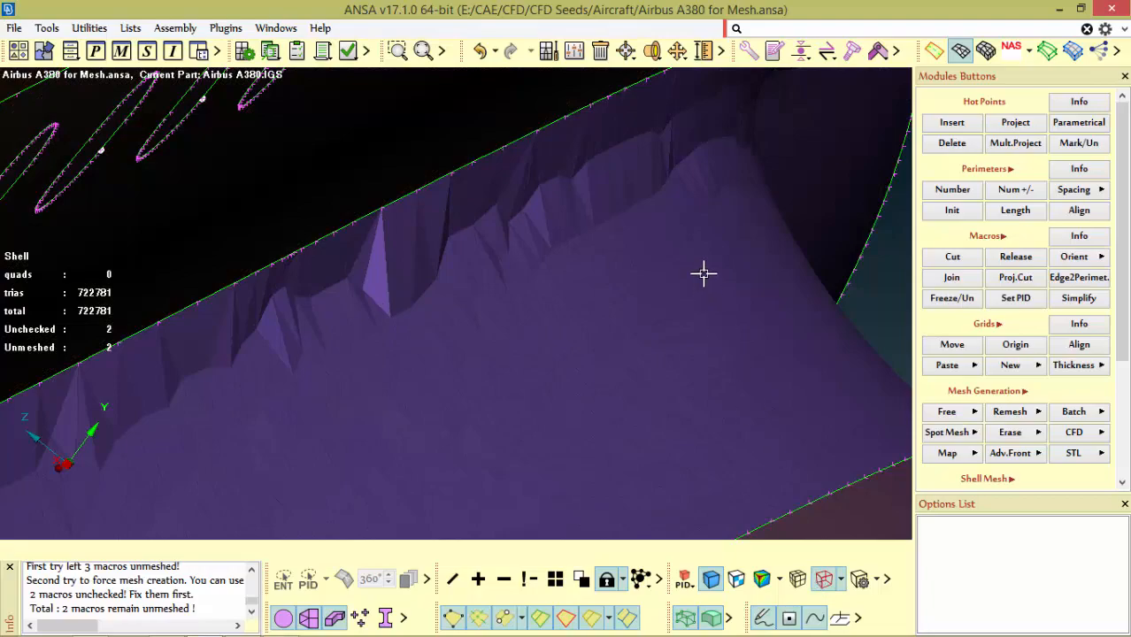
scroll(703, 274, "down", 3)
mouse_move(612, 351)
left_mouse_down("ctrl")
mouse_move(588, 320)
mouse_move(625, 320)
mouse_move(619, 337)
left_mouse_up("ctrl")
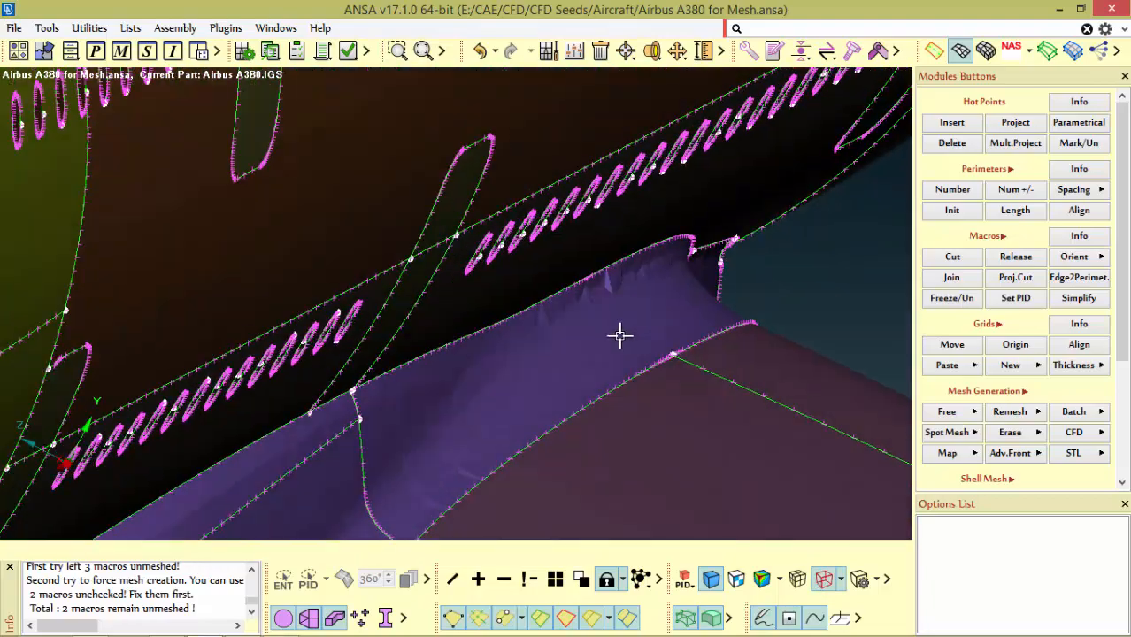
scroll(620, 335, "up", 2)
left_click(541, 618)
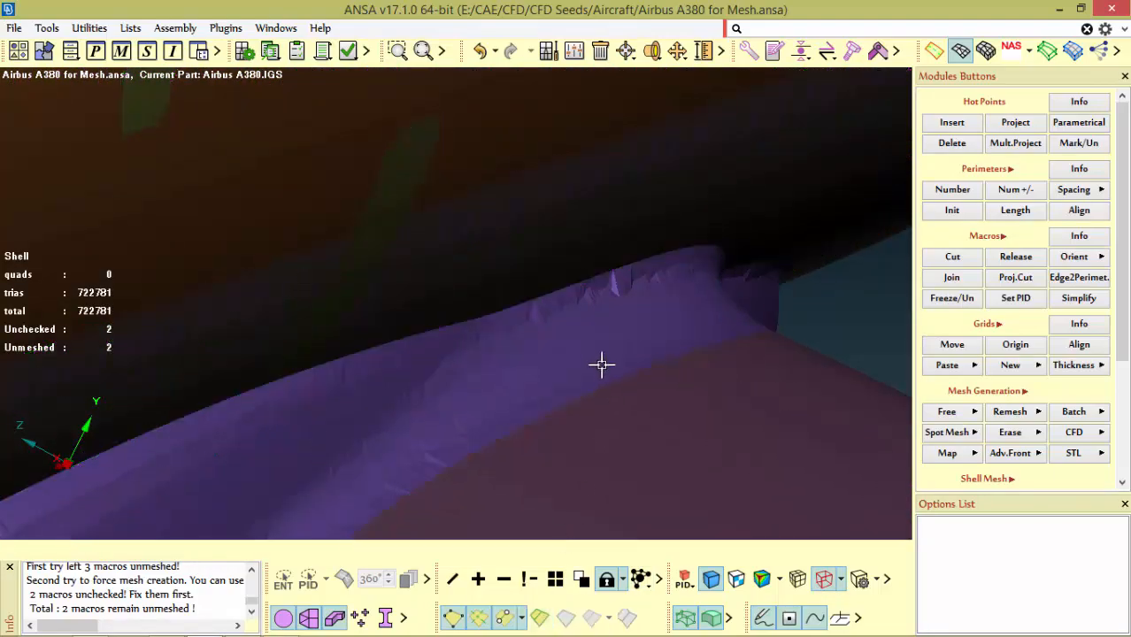
Examine the shaded aircraft from behind, the front and the side, focusing on the wing root and its fairing
scroll(556, 361, "down", 10)
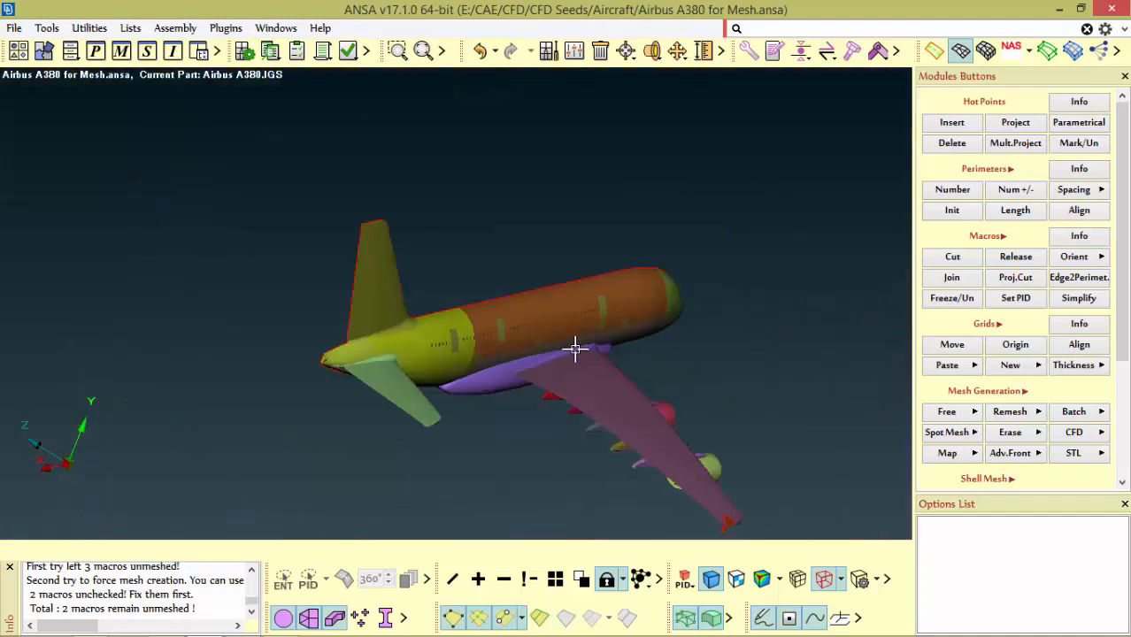
left_click_drag(576, 349, 380, 296, "ctrl")
scroll(628, 285, "up", 5)
scroll(628, 341, "up", 2)
scroll(584, 265, "down", 8)
scroll(547, 261, "up", 5)
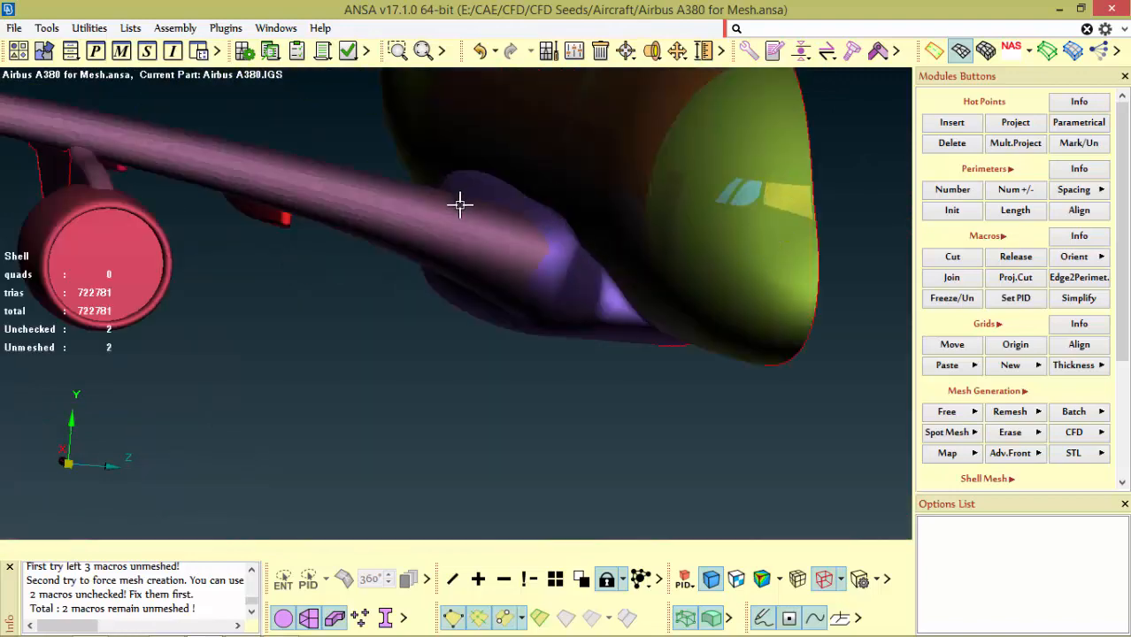
scroll(472, 208, "up", 6)
scroll(588, 271, "down", 4)
mouse_move(607, 331)
left_mouse_down("ctrl")
mouse_move(659, 307)
mouse_move(767, 349)
left_mouse_up("ctrl")
left_click_drag(396, 312, 387, 309, "ctrl")
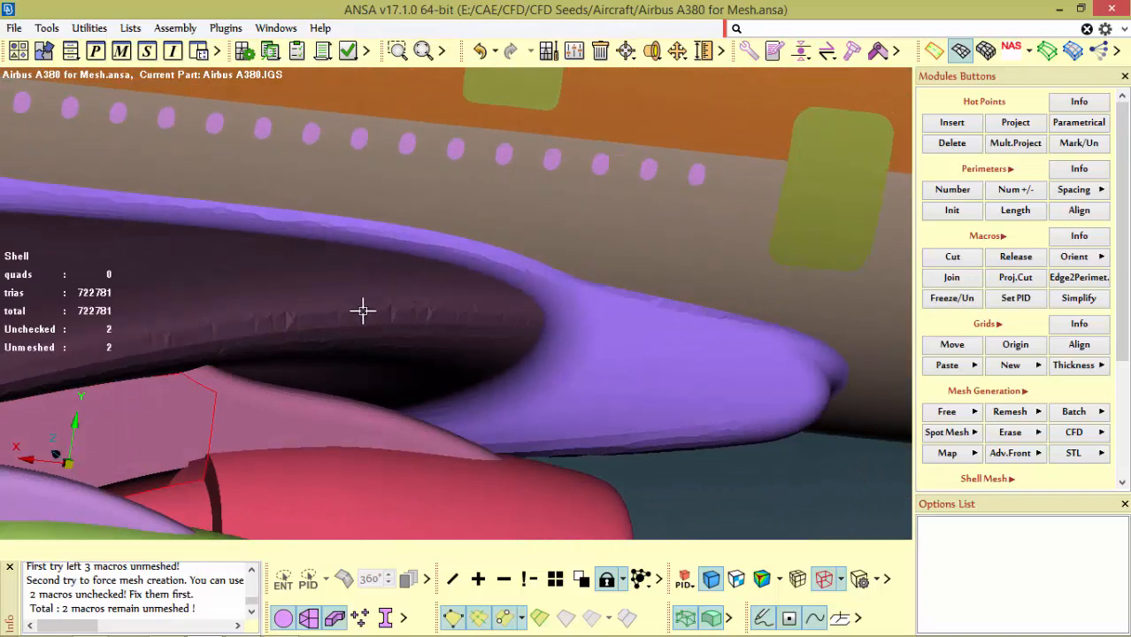
Inspect the shaded mesh closely along the wing's leading edge near the root for surface irregularities
scroll(394, 304, "up", 5)
scroll(371, 303, "down", 2)
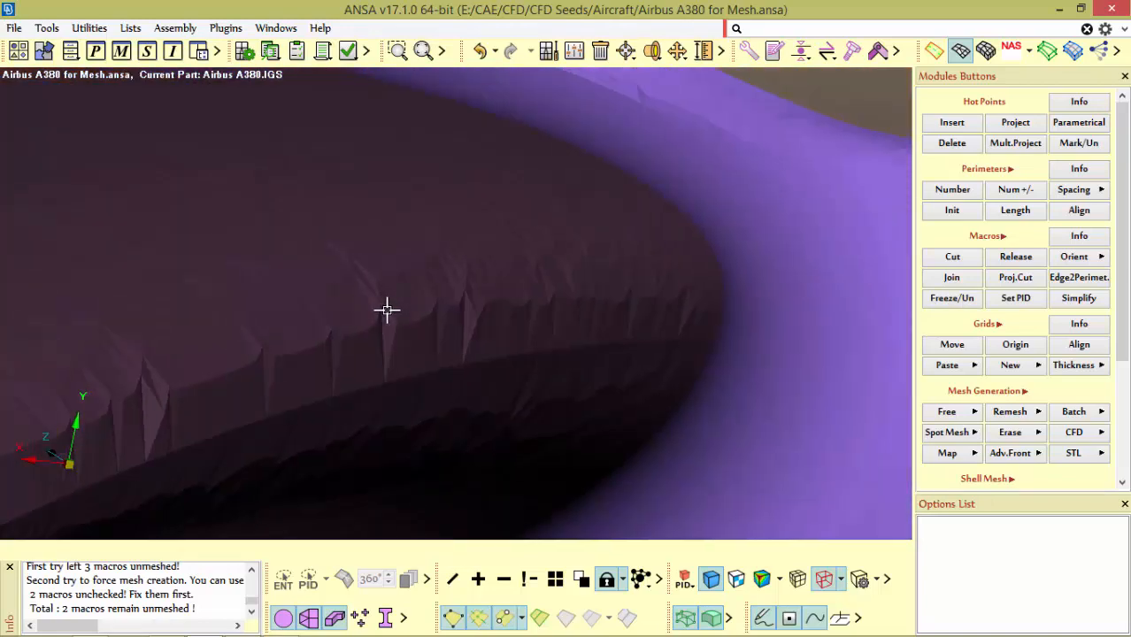
scroll(578, 271, "down", 4)
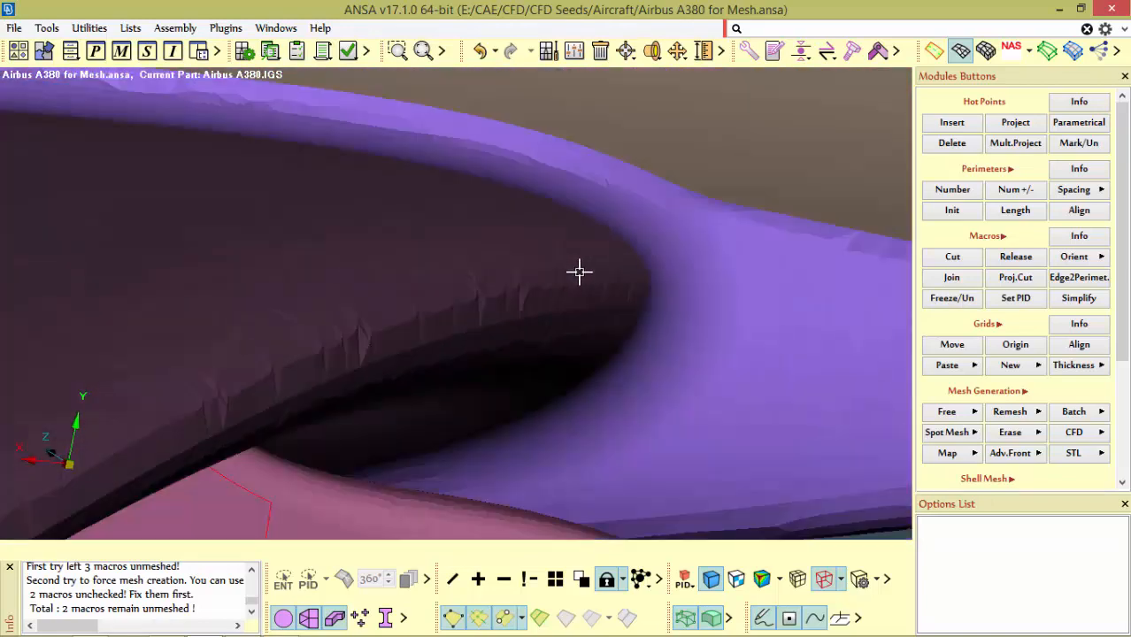
scroll(467, 301, "up", 5)
scroll(563, 255, "down", 3)
left_click_drag(558, 238, 525, 233, "ctrl")
scroll(512, 231, "down", 2)
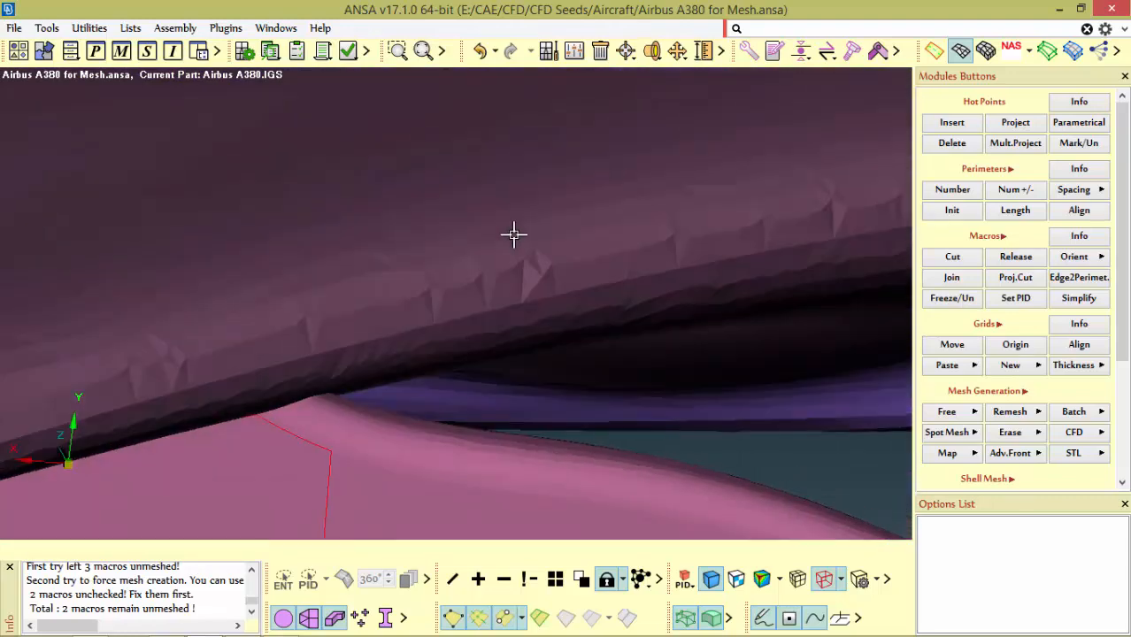
scroll(575, 237, "down", 3)
scroll(569, 244, "up", 4)
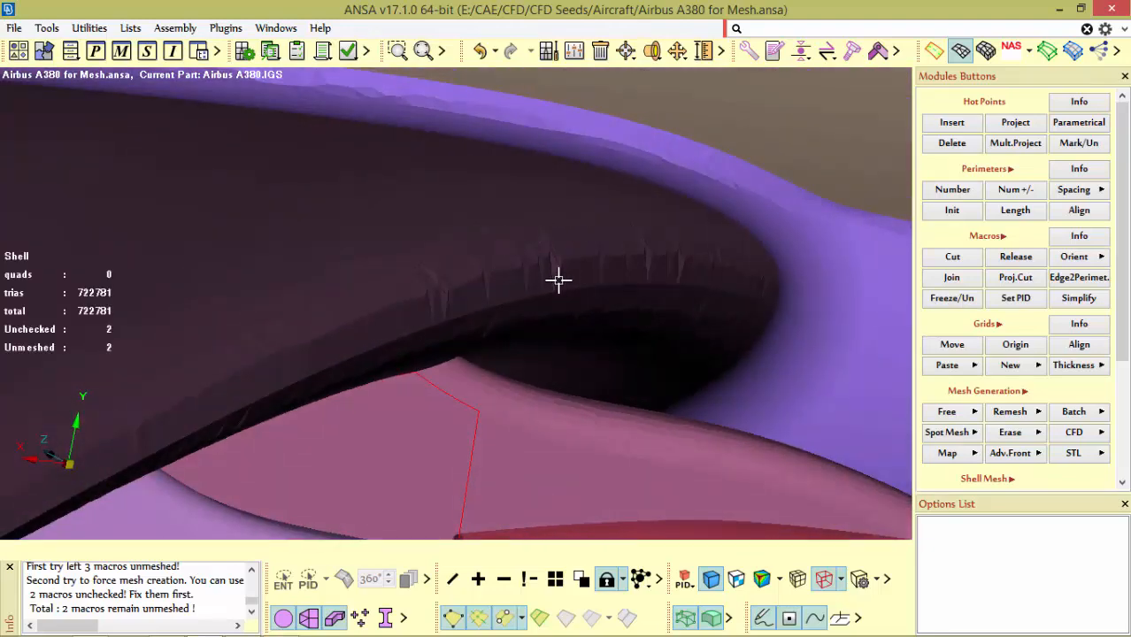
scroll(559, 237, "down", 2)
left_click_drag(548, 230, 469, 273, "ctrl")
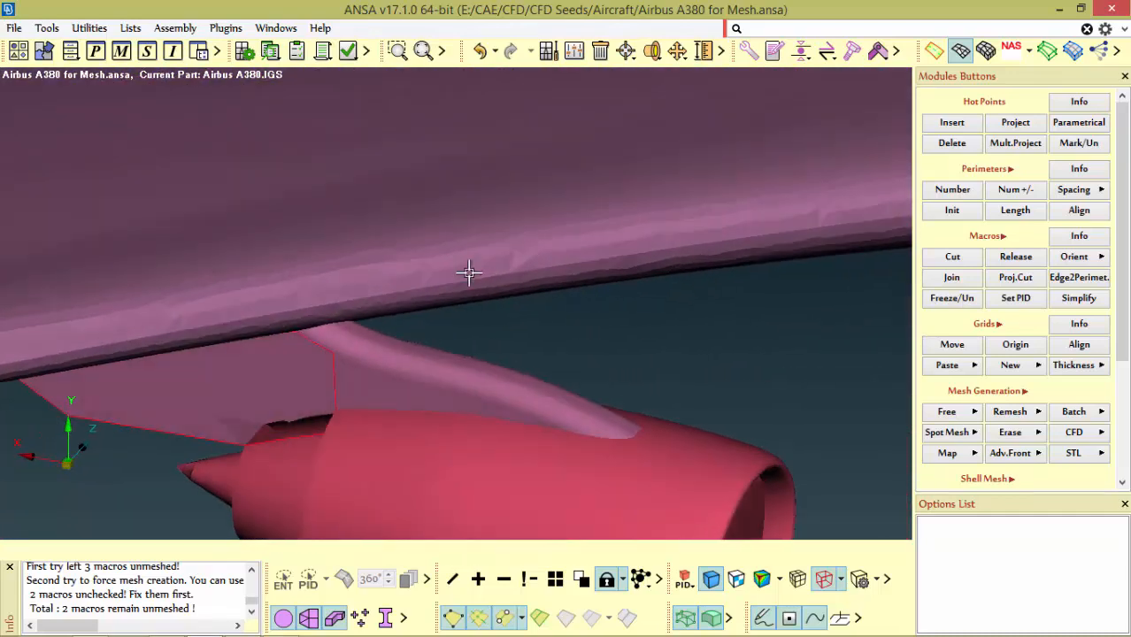
Compare the leading-edge surface between the inner engine and the fairing from the front, the side and close up
scroll(507, 307, "down", 5)
scroll(557, 290, "up", 5)
left_click_drag(688, 262, 587, 233, "ctrl")
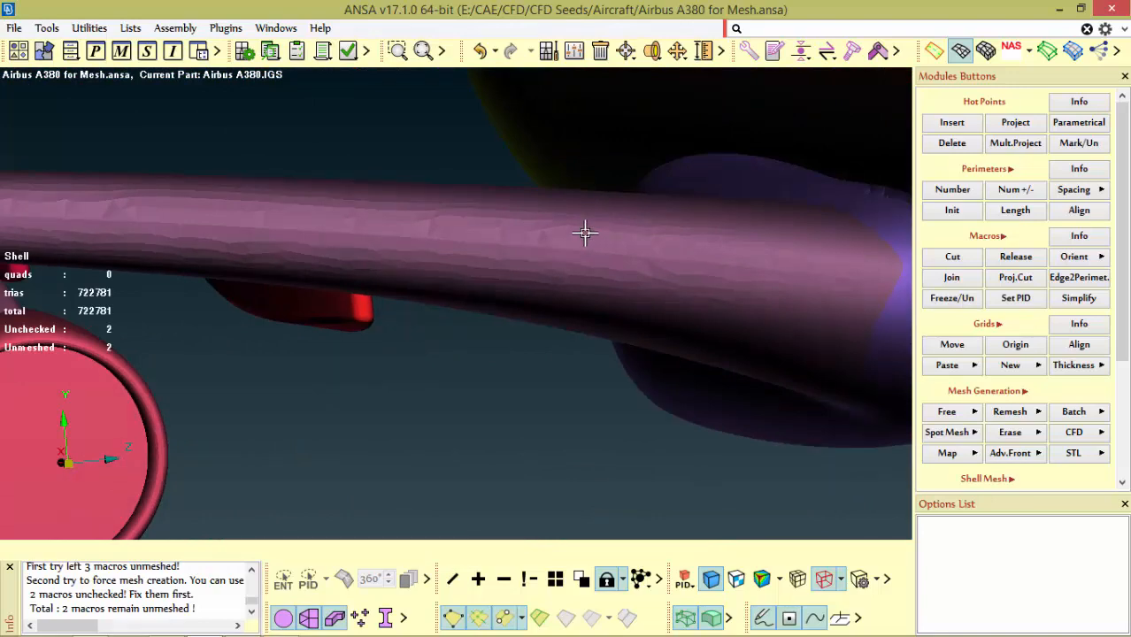
left_click_drag(462, 249, 561, 280, "ctrl")
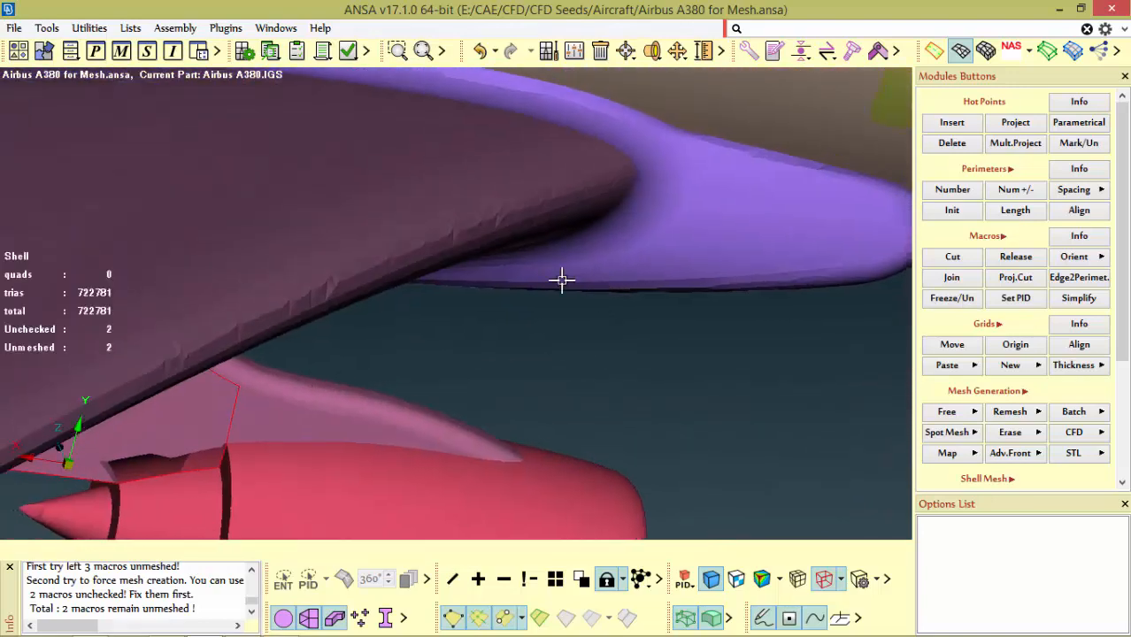
scroll(451, 233, "up", 5)
mouse_move(455, 244)
left_mouse_down("ctrl")
mouse_move(474, 239)
mouse_move(454, 234)
left_mouse_up("ctrl")
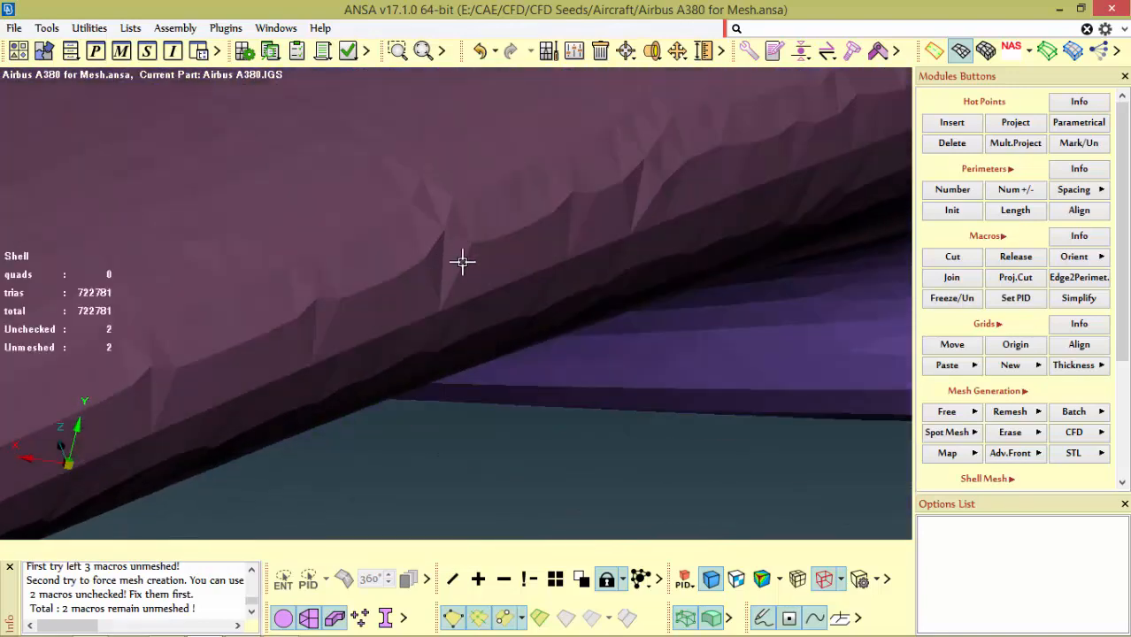
scroll(446, 239, "up", 3)
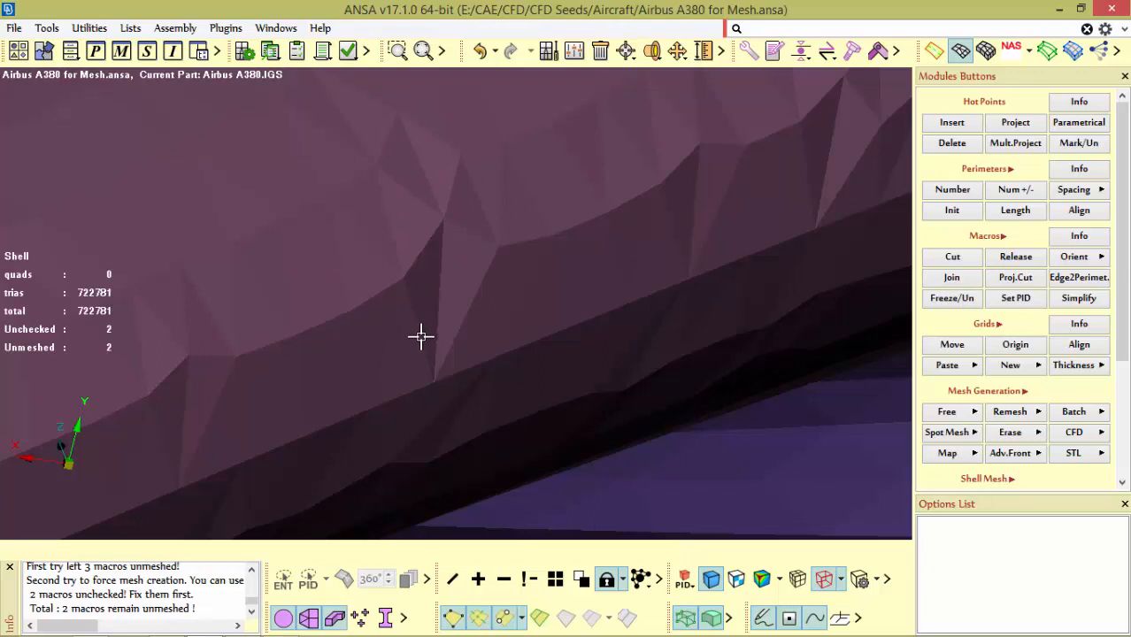
scroll(434, 328, "down", 5)
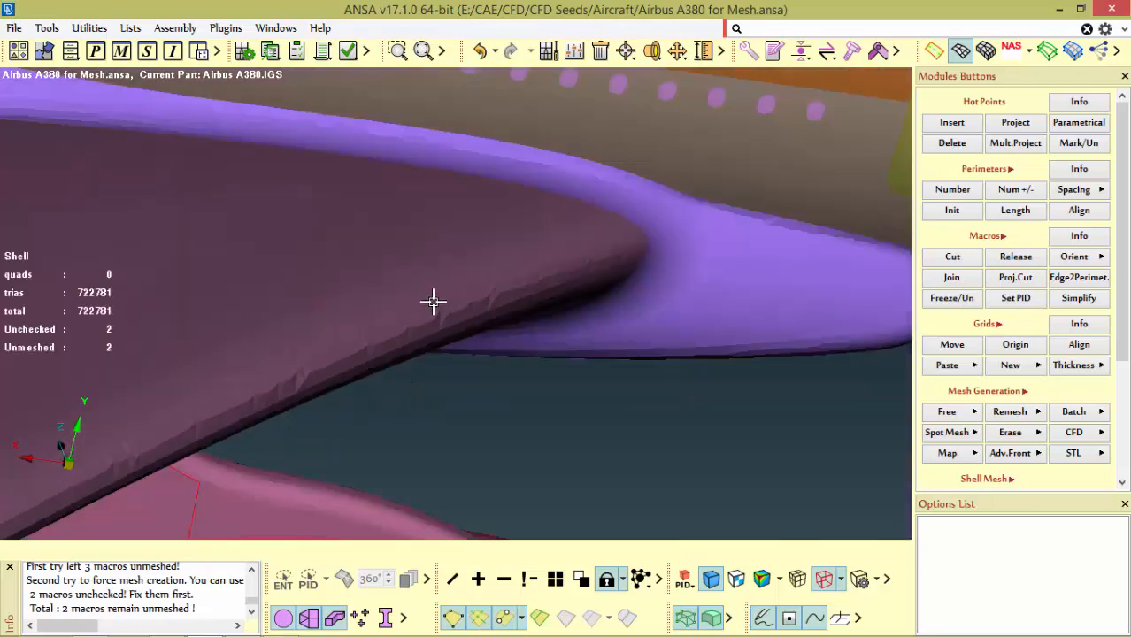
Examine how smoothly the shaded mesh follows the wing-root junction and the fairing's nose
scroll(485, 325, "down", 5)
scroll(451, 285, "up", 3)
left_click_drag(492, 298, 334, 301, "ctrl")
scroll(453, 304, "up", 6)
scroll(504, 295, "down", 3)
scroll(497, 287, "down", 2)
scroll(560, 313, "down", 8)
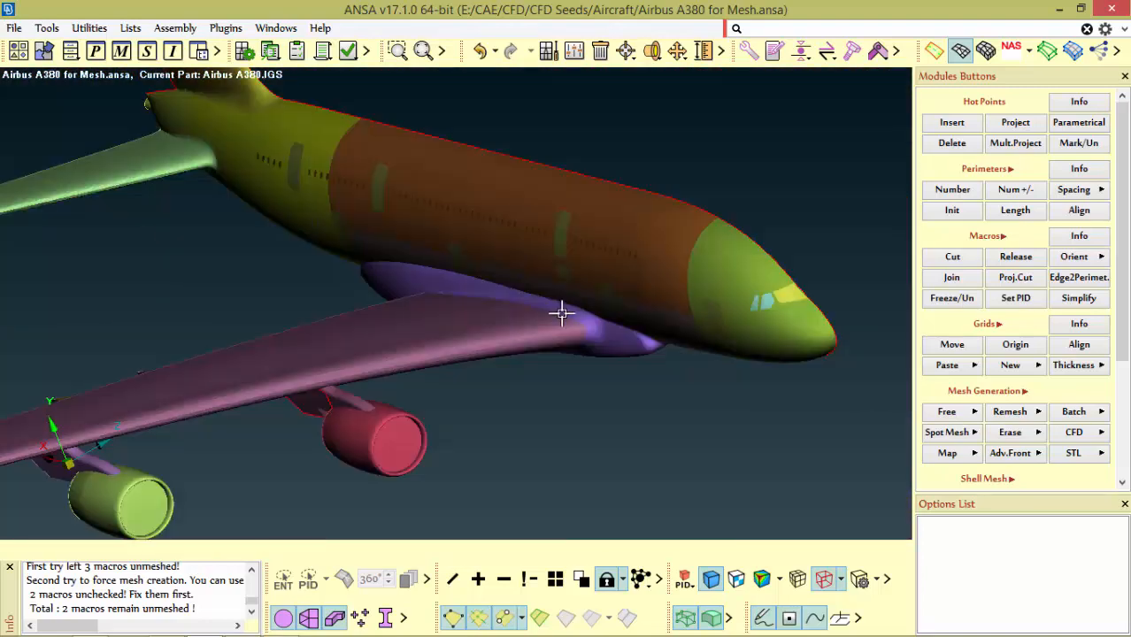
scroll(620, 336, "up", 6)
left_click_drag(575, 295, 550, 268, "ctrl")
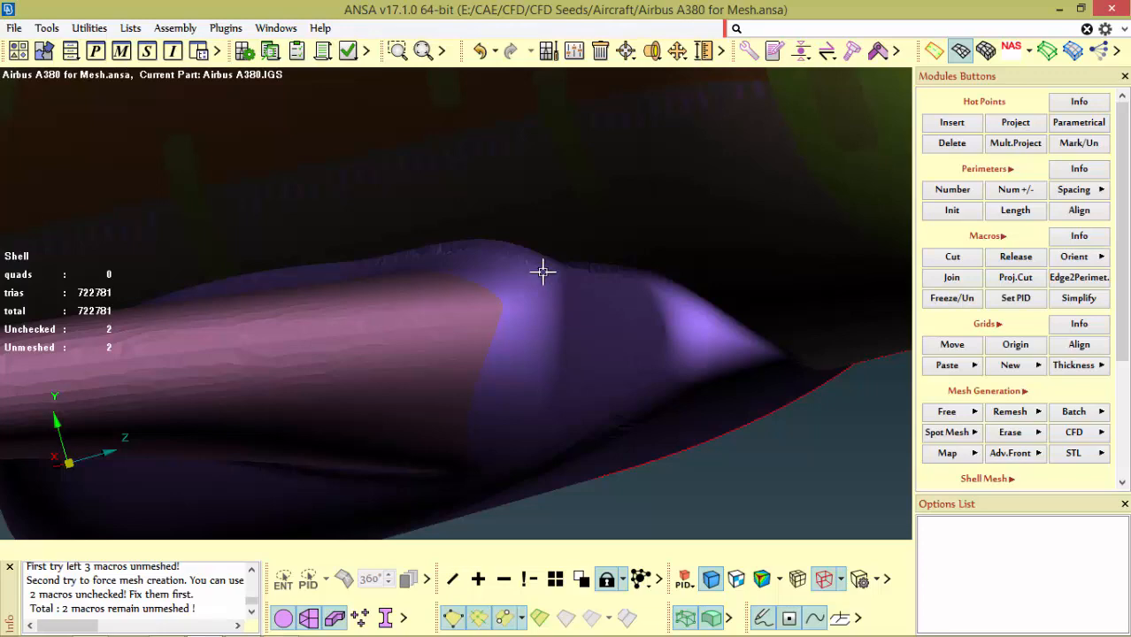
left_click_drag(507, 253, 538, 250, "ctrl")
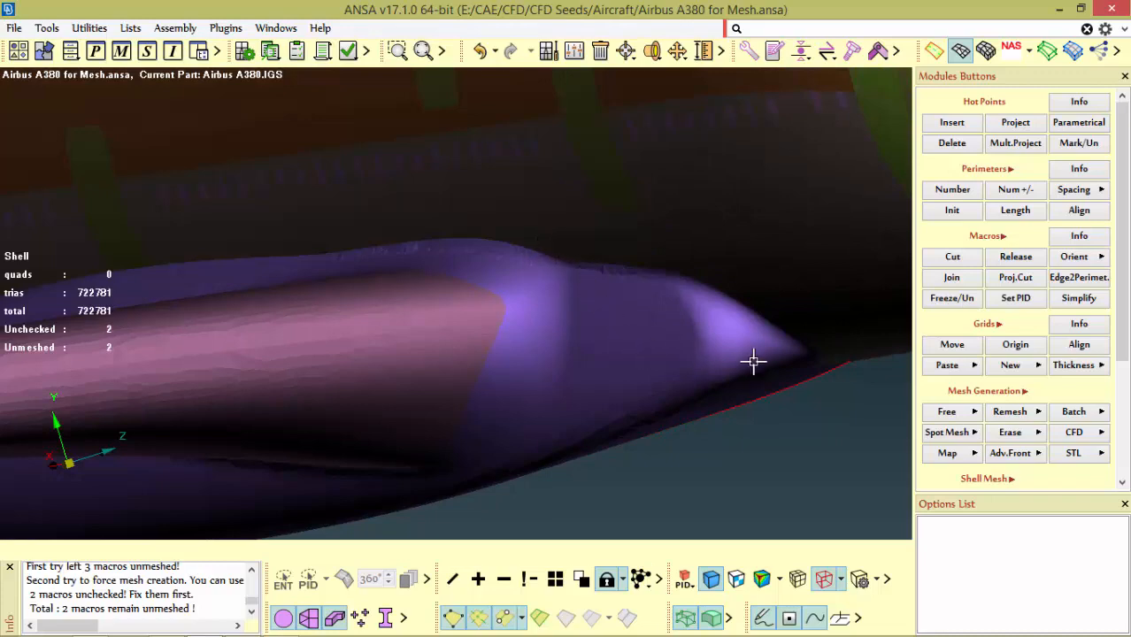
mouse_move(752, 361)
left_mouse_down("ctrl")
mouse_move(711, 298)
mouse_move(741, 350)
left_mouse_up("ctrl")
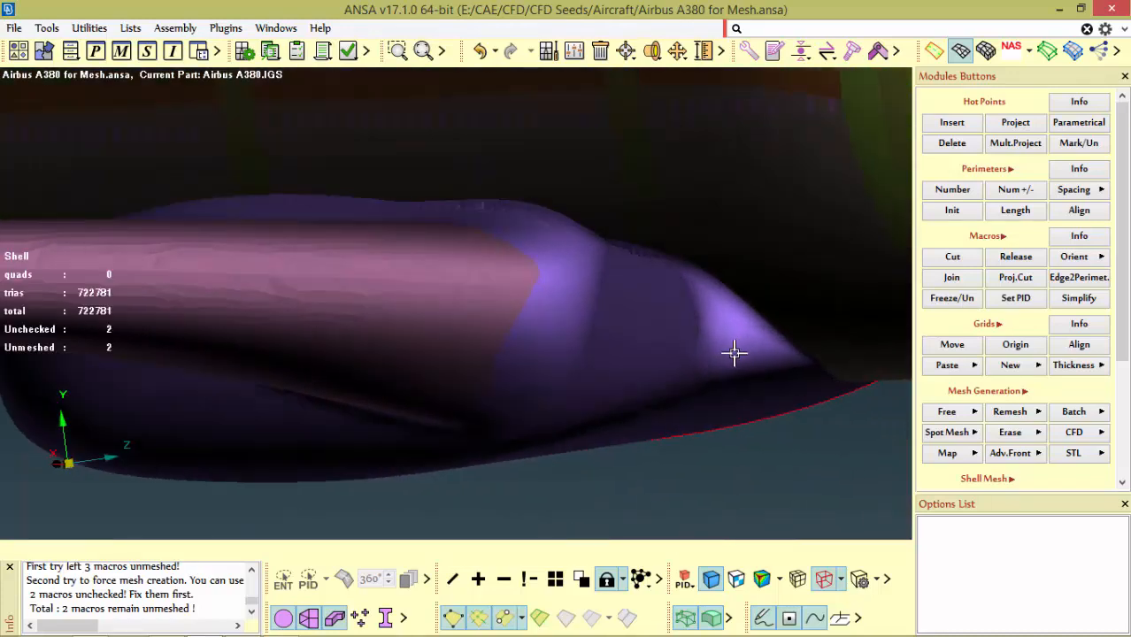
scroll(693, 354, "down", 5)
left_click_drag(612, 332, 647, 357, "ctrl")
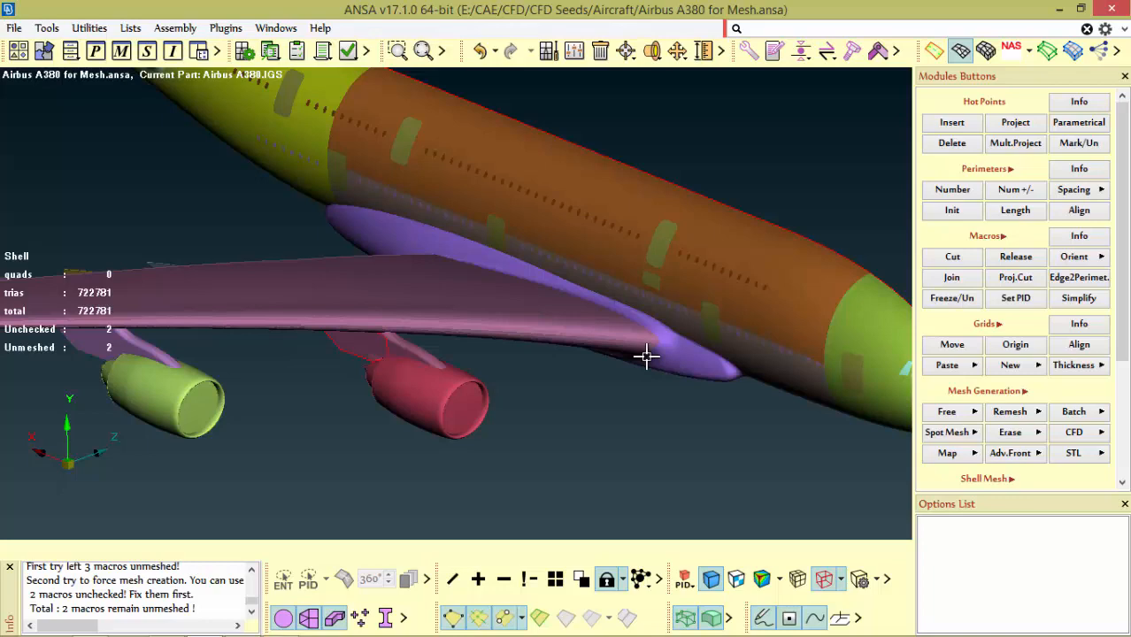
Inspect the shaded mesh along the fairing's upper edge against the fuselage, from the wing root to its nose
scroll(646, 354, "up", 5)
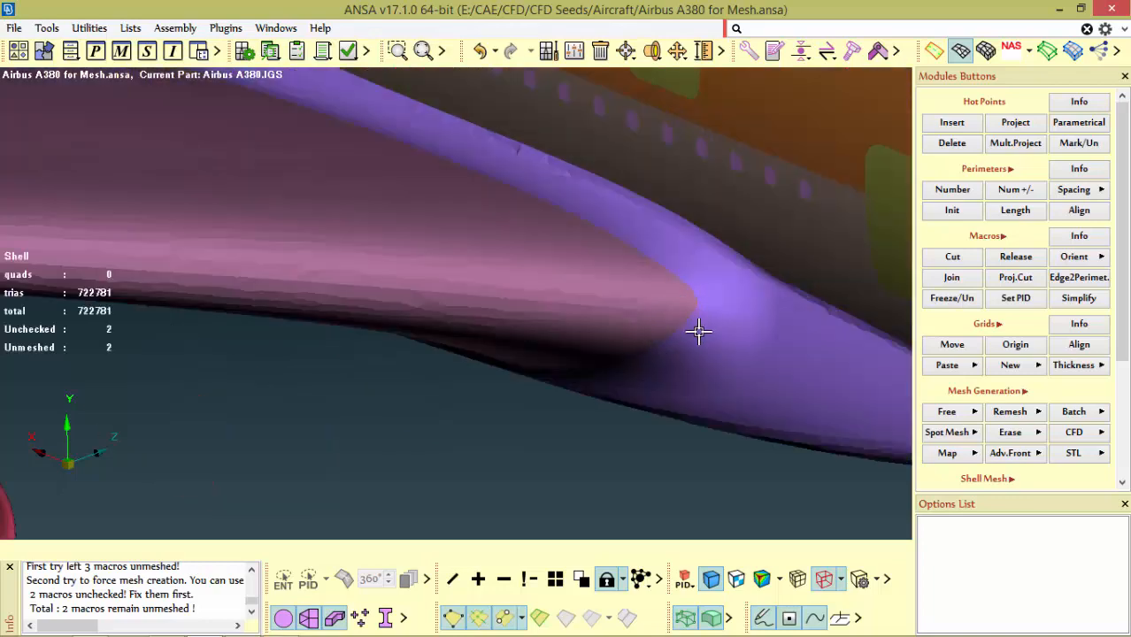
scroll(698, 332, "down", 4)
left_click_drag(646, 269, 594, 232, "ctrl")
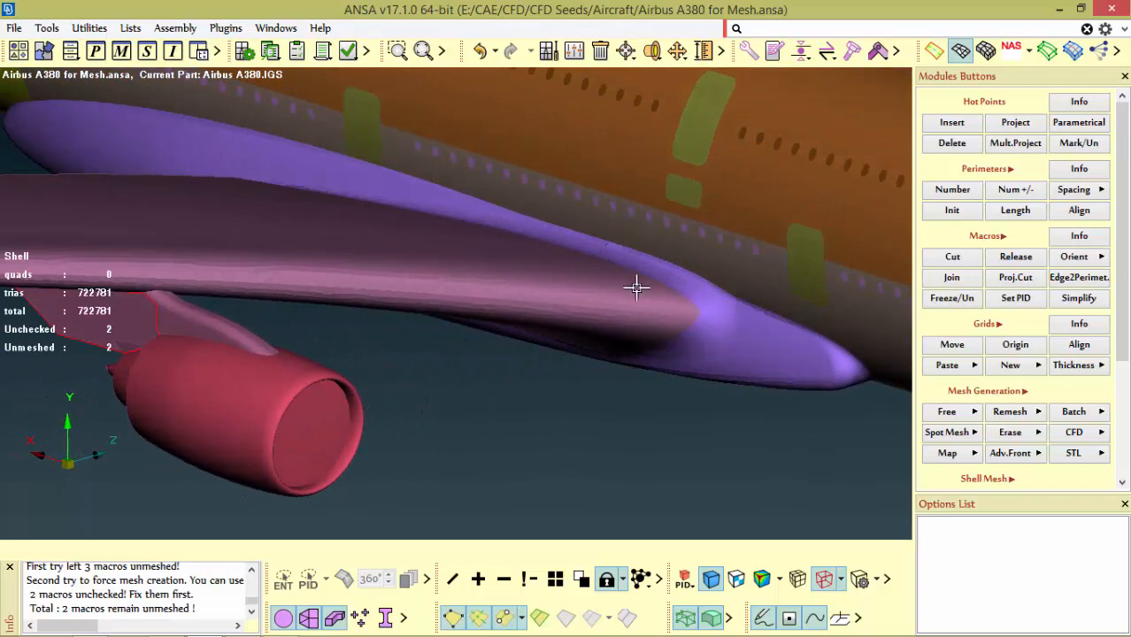
scroll(630, 261, "up", 6)
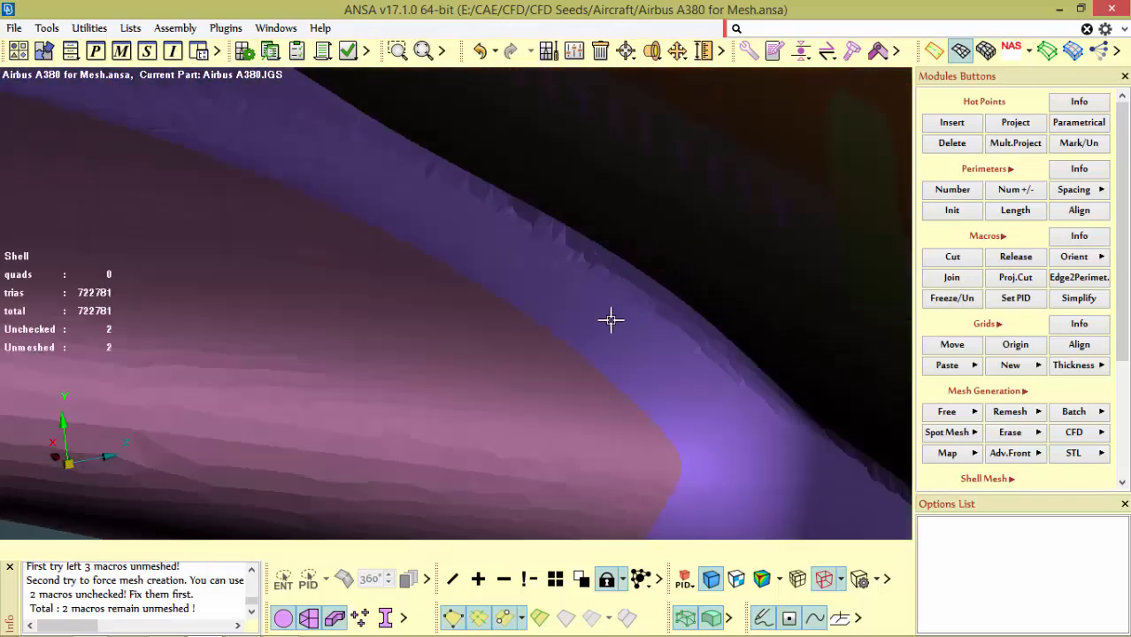
left_click_drag(610, 319, 596, 308, "ctrl")
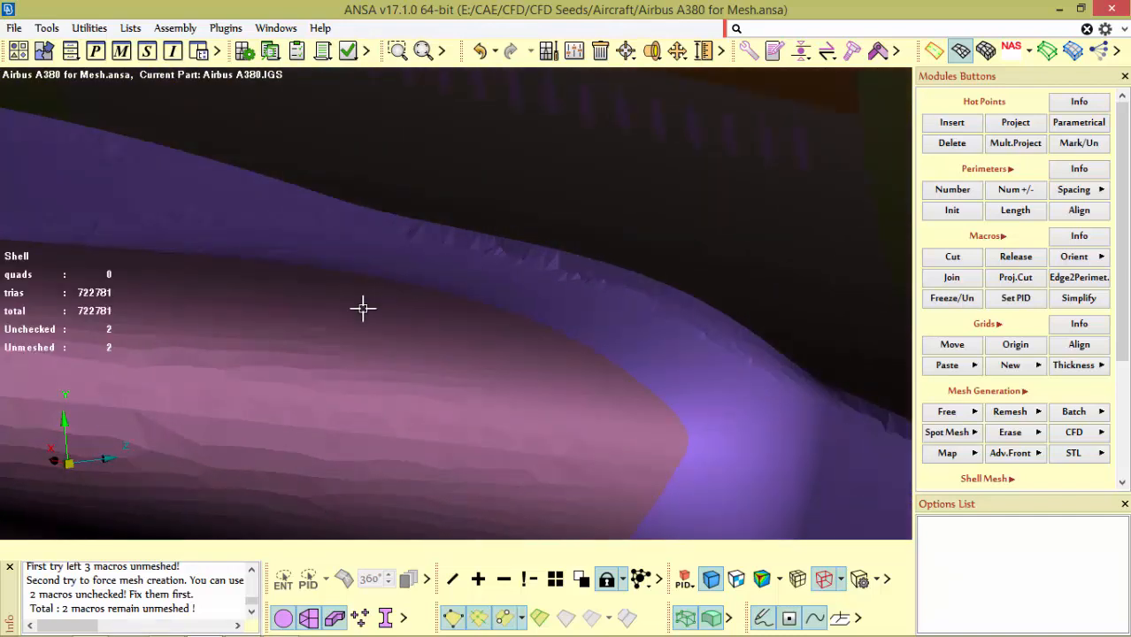
scroll(363, 309, "down", 5)
scroll(409, 316, "up", 5)
mouse_move(366, 297)
left_mouse_down("ctrl")
mouse_move(394, 316)
mouse_move(387, 301)
left_mouse_up("ctrl")
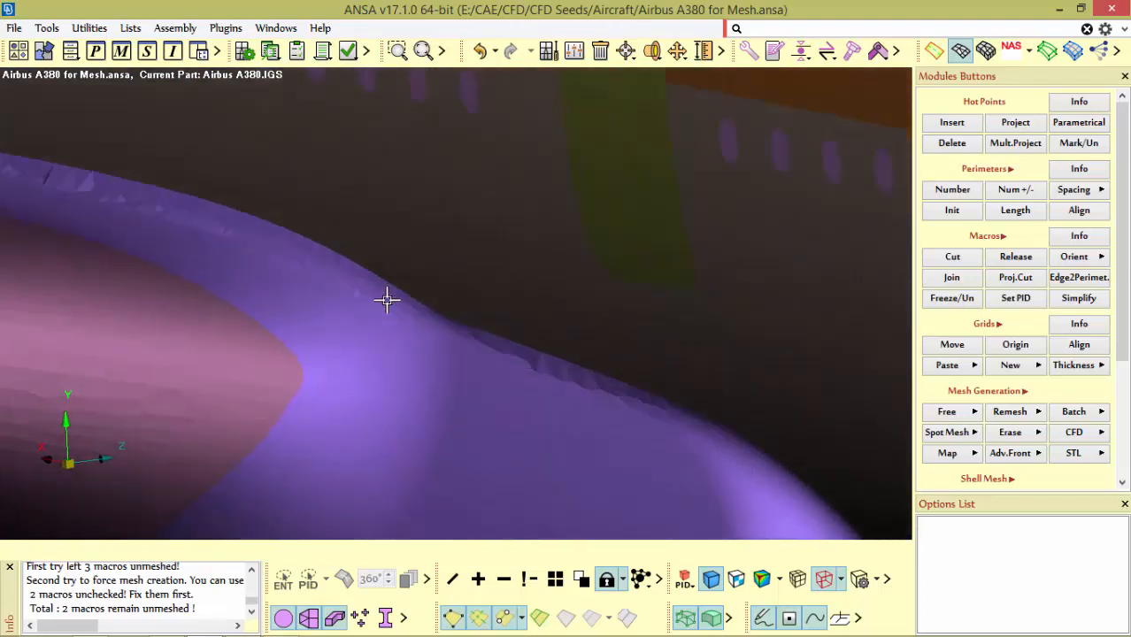
left_click_drag(479, 328, 432, 333, "ctrl")
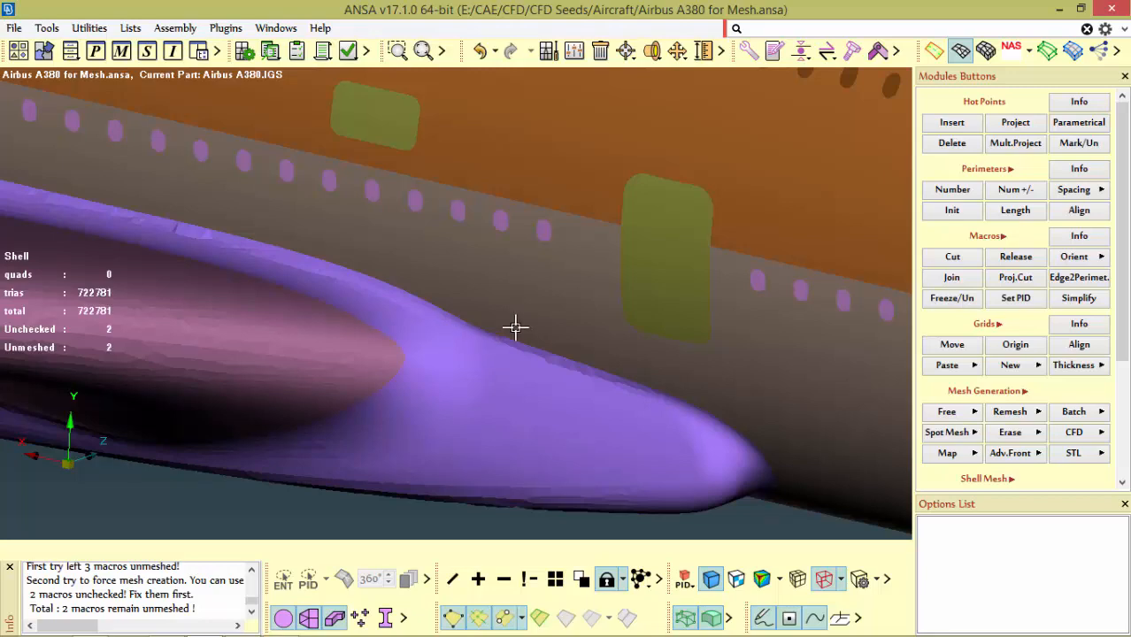
scroll(516, 327, "down", 10)
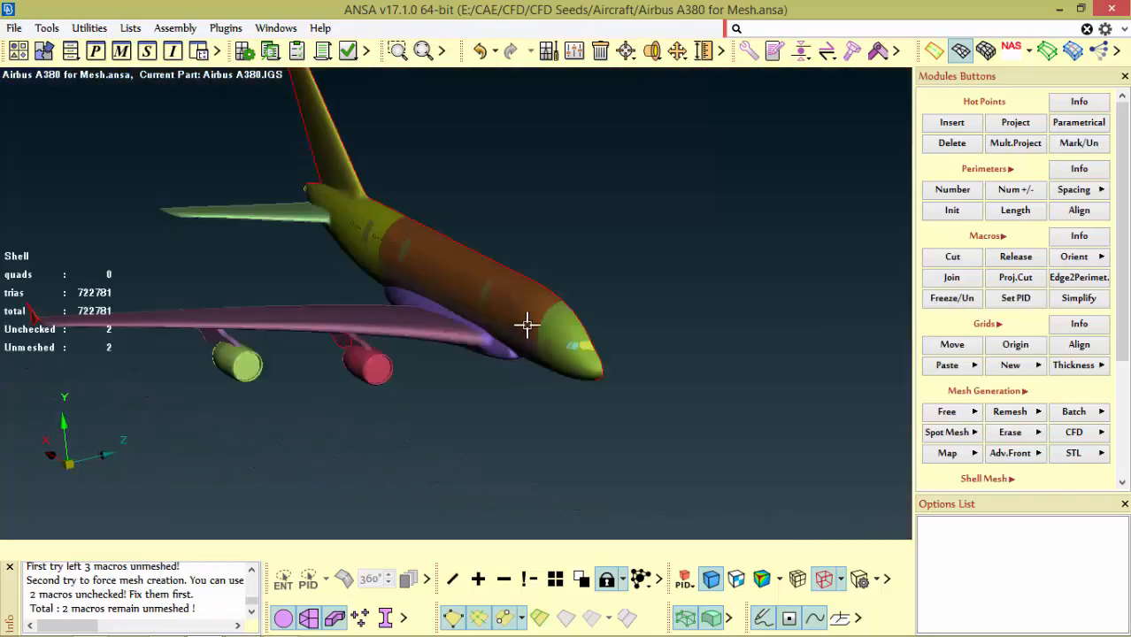
scroll(527, 325, "up", 4)
scroll(566, 272, "down", 2)
left_click_drag(570, 273, 591, 268, "ctrl")
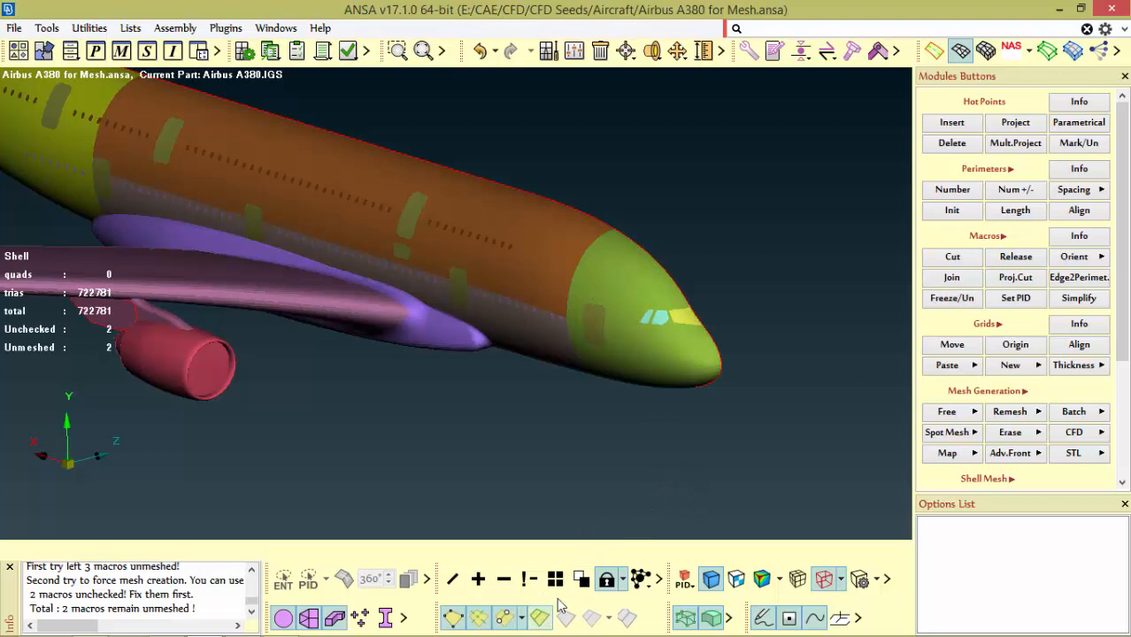
Display the macro perimeters and the mesh lines again over the shaded aircraft surfaces
left_click(542, 620)
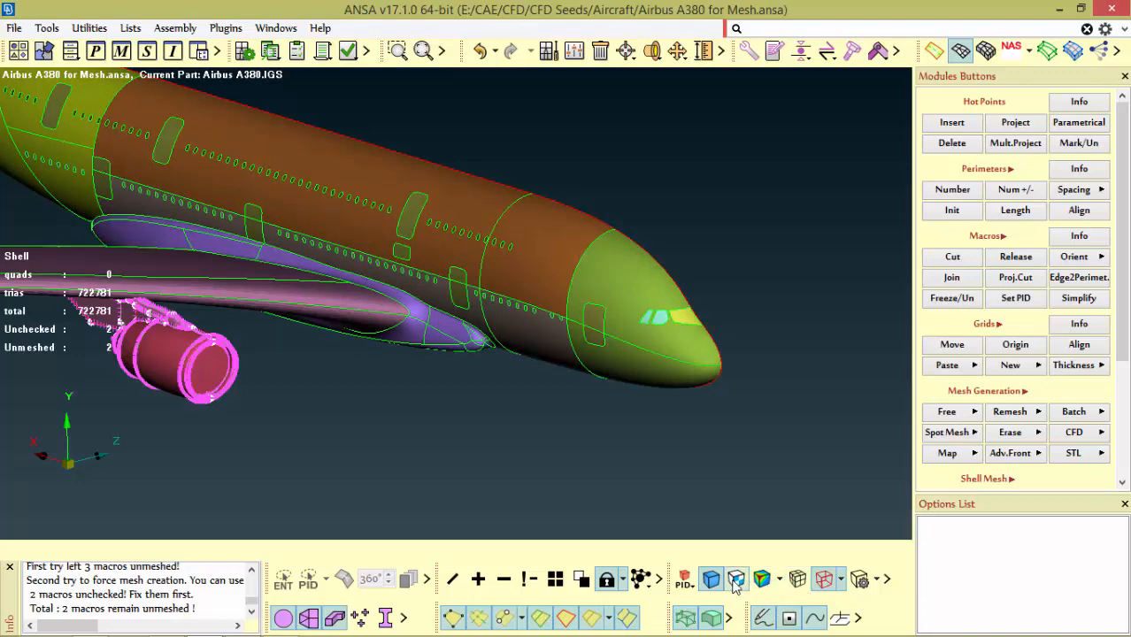
left_click(799, 584)
scroll(531, 175, "up", 6)
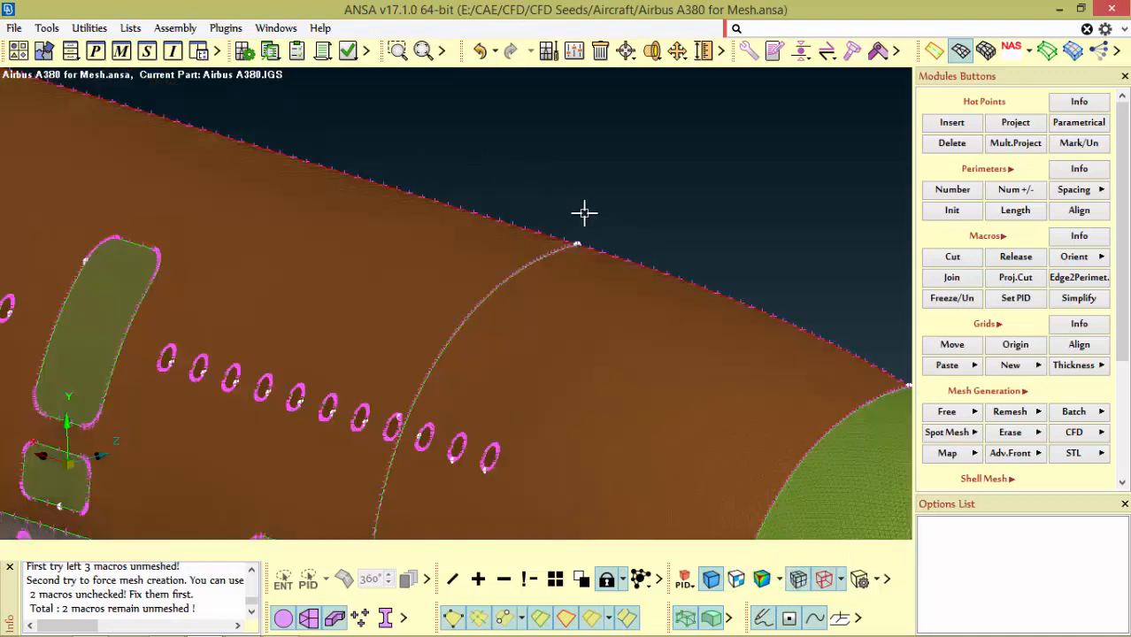
Examine the mesh lines across the aircraft's nose section, especially along its upper symmetry edge near the forward fuselage boundary
scroll(569, 359, "down", 6)
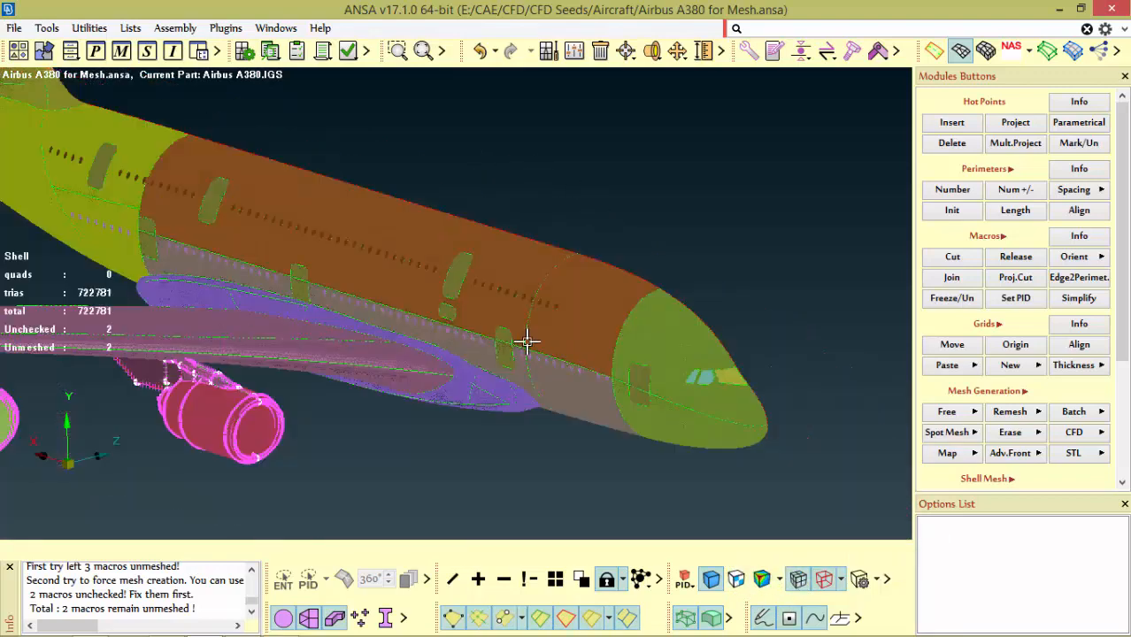
scroll(526, 341, "down", 5)
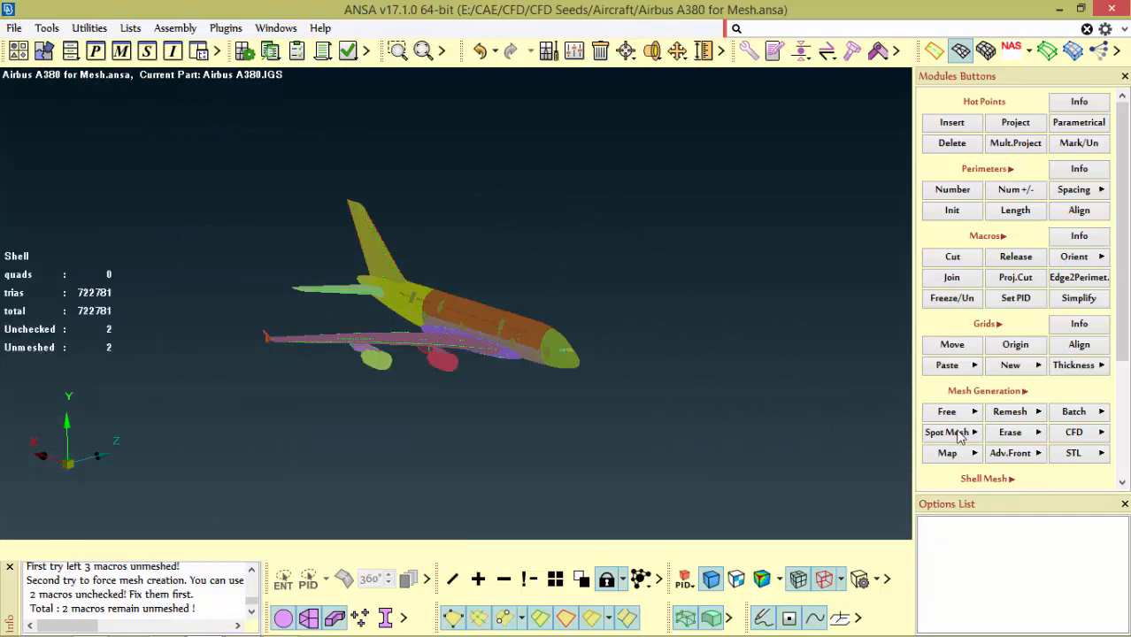
scroll(1017, 416, "down", 5)
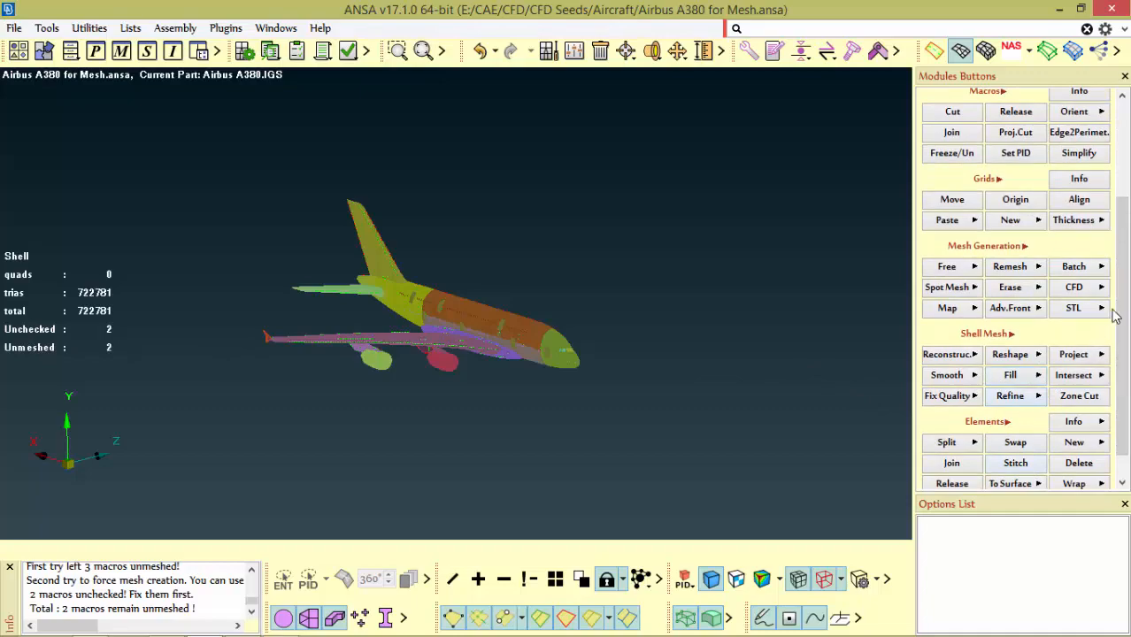
scroll(1115, 316, "down", 1)
scroll(572, 323, "up", 5)
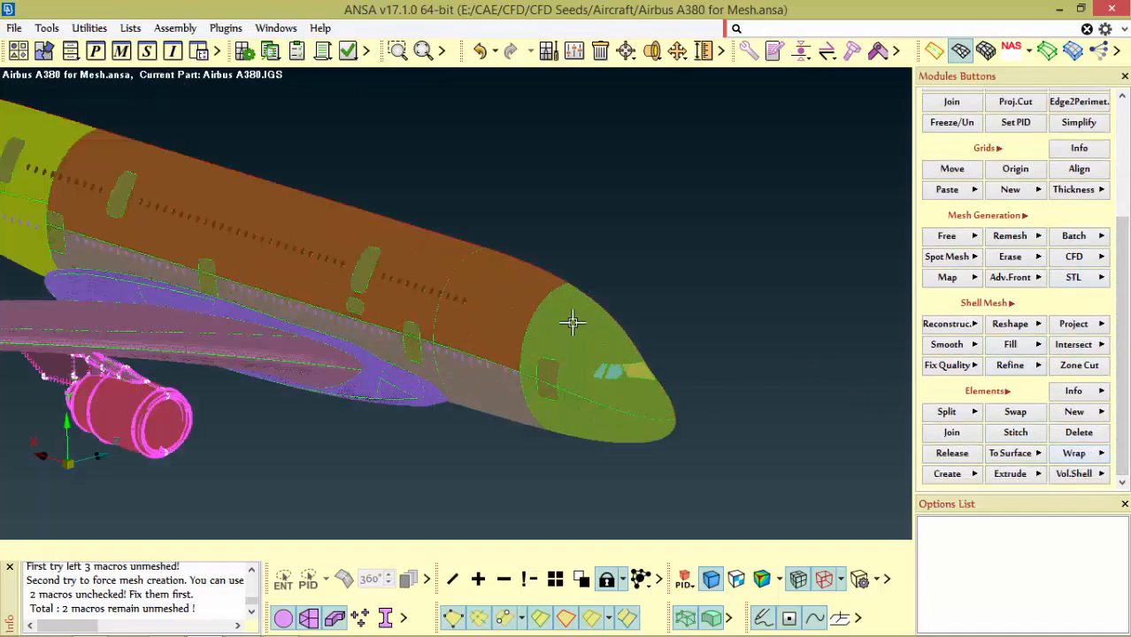
scroll(571, 323, "up", 5)
scroll(498, 245, "down", 1)
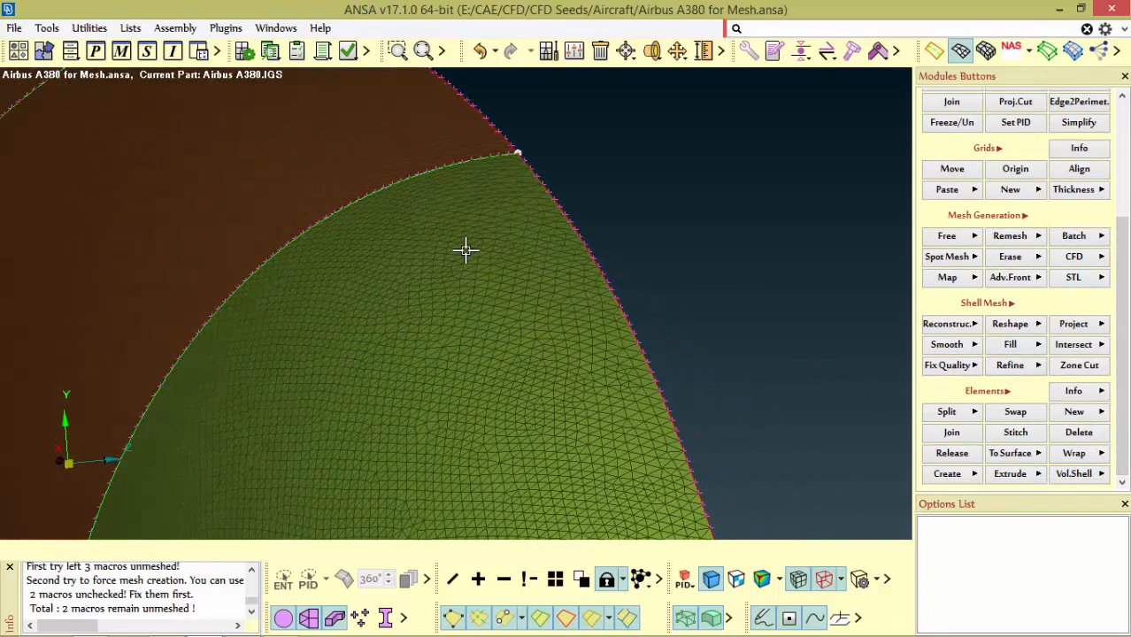
left_click_drag(465, 251, 448, 208, "ctrl")
scroll(542, 336, "down", 5)
scroll(593, 346, "up", 7)
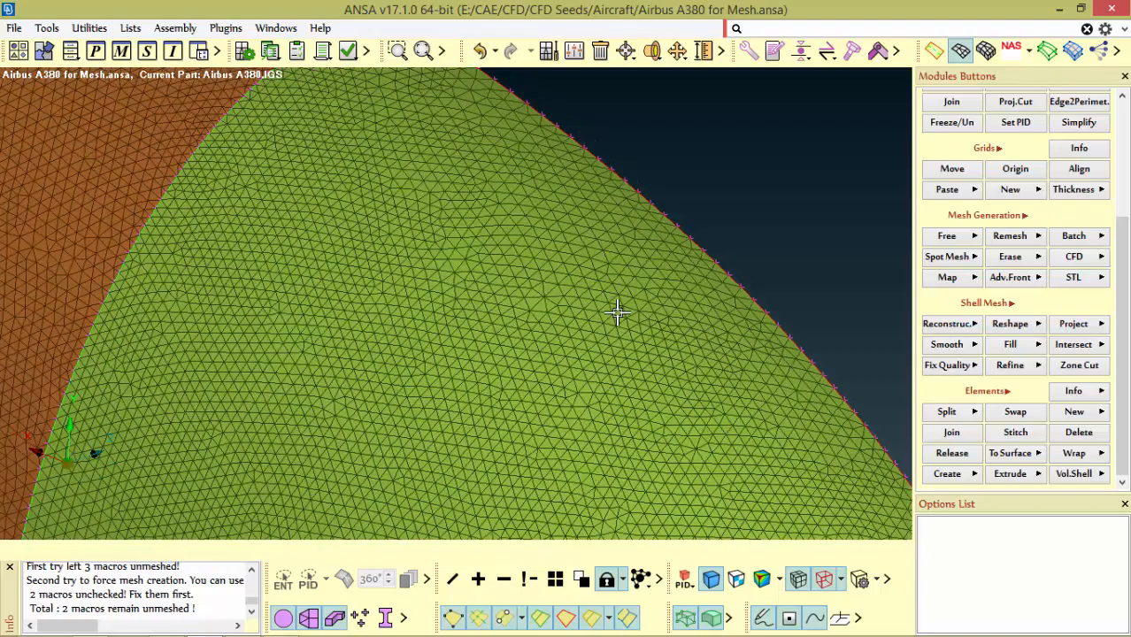
left_click_drag(618, 312, 432, 162, "ctrl")
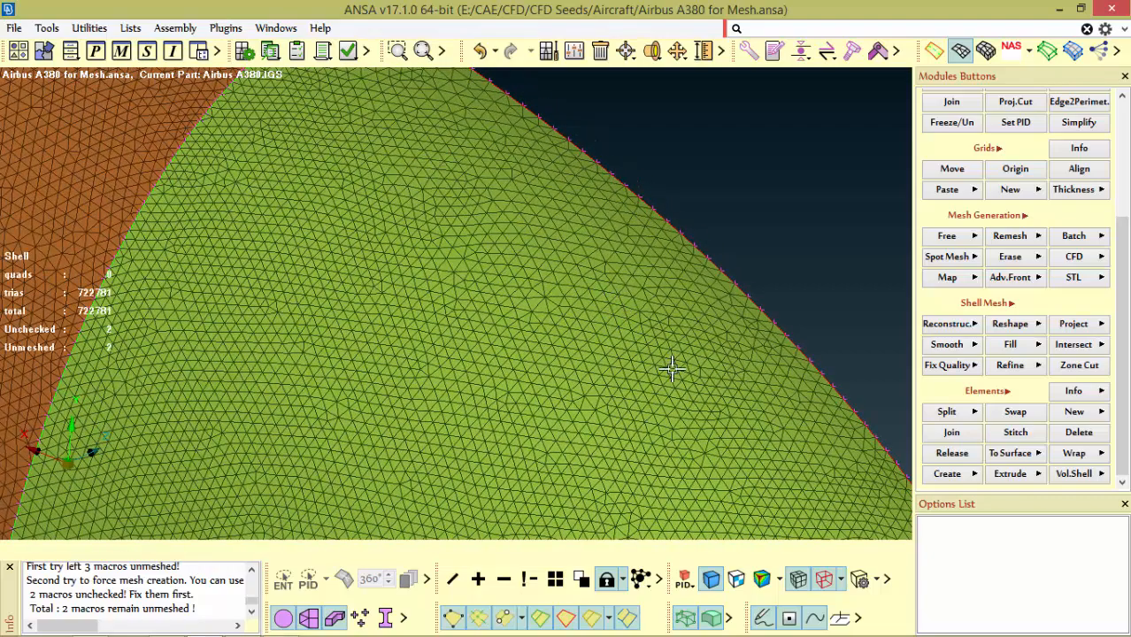
scroll(598, 288, "down", 4)
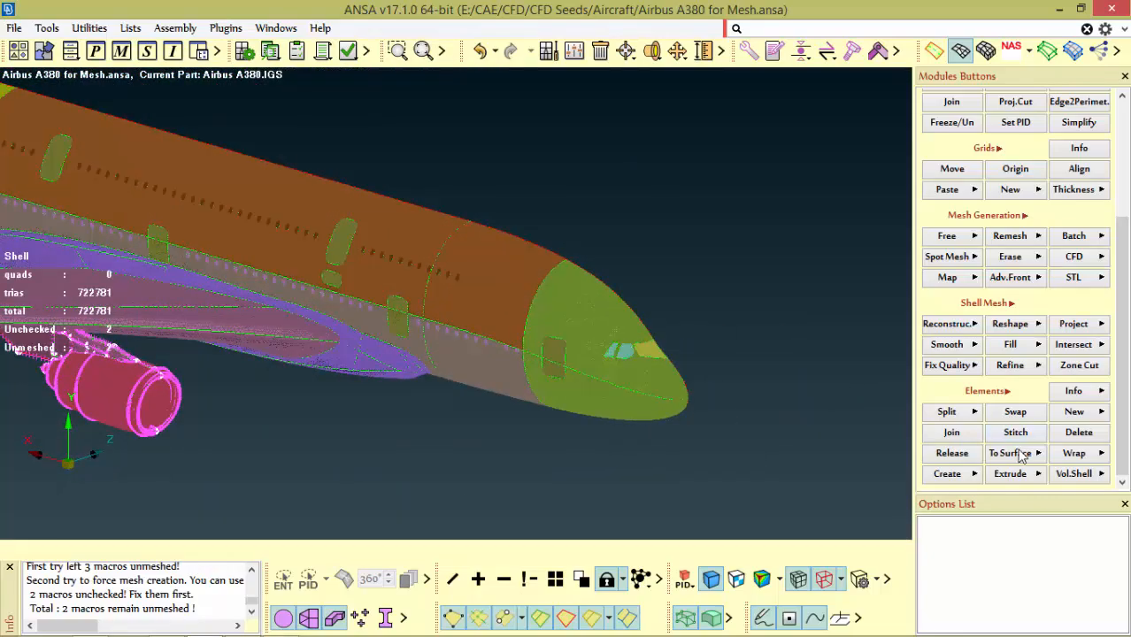
Release all shell elements of the whole aircraft from their macros
left_click(967, 455)
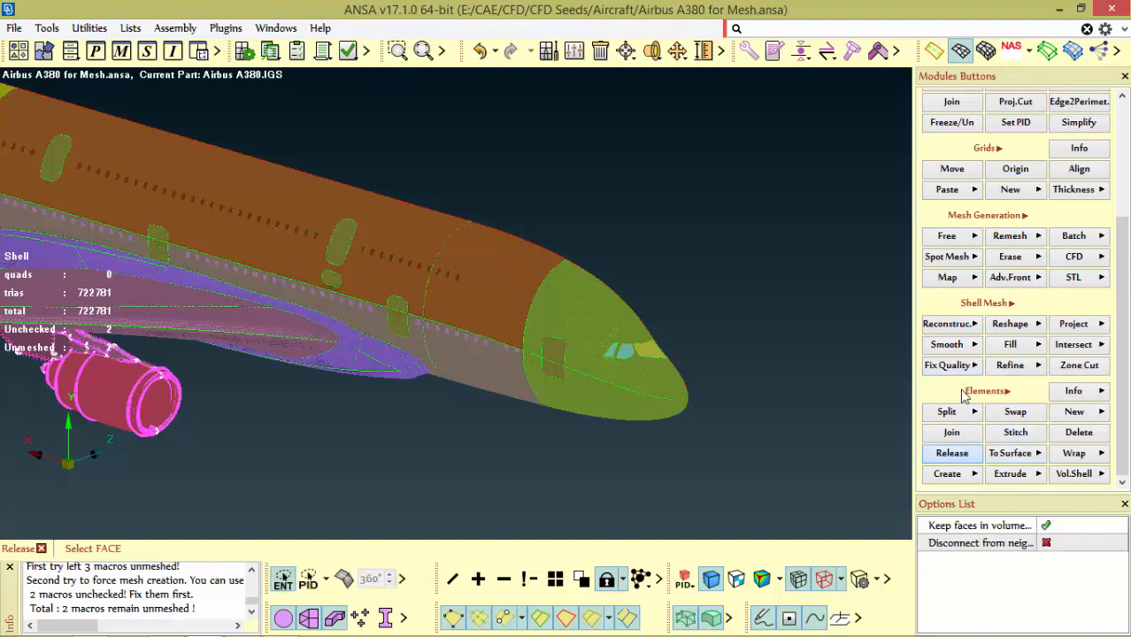
scroll(614, 398, "down", 5)
left_click_drag(255, 207, 760, 452)
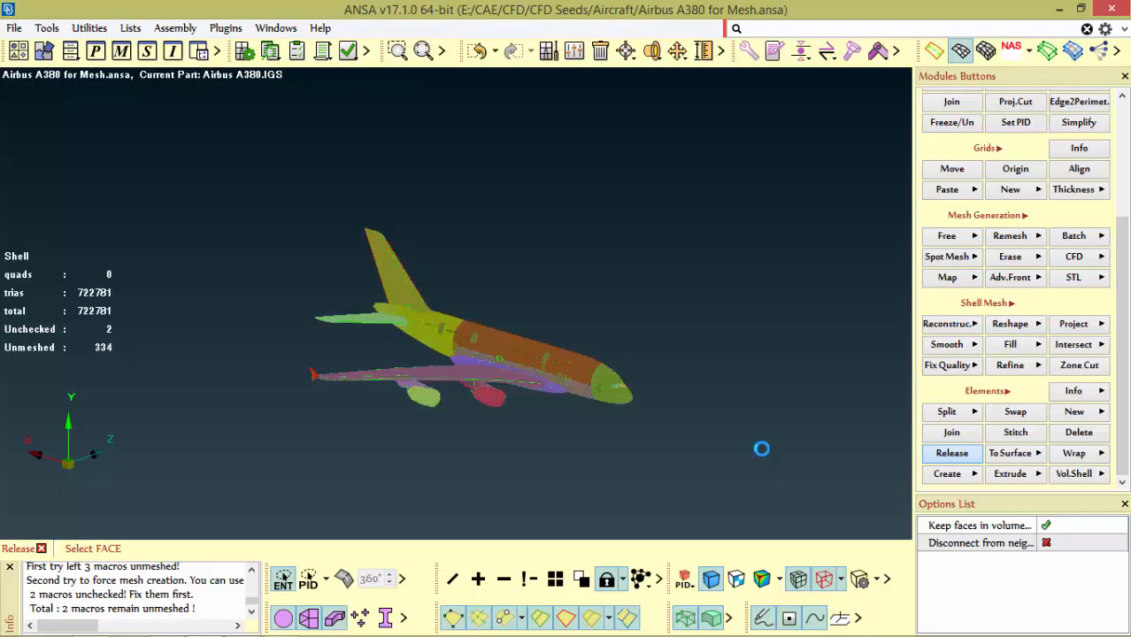
Hide the macro geometry after a close look at the nose, leaving only the released shell mesh on display
scroll(611, 387, "up", 5)
scroll(607, 283, "up", 5)
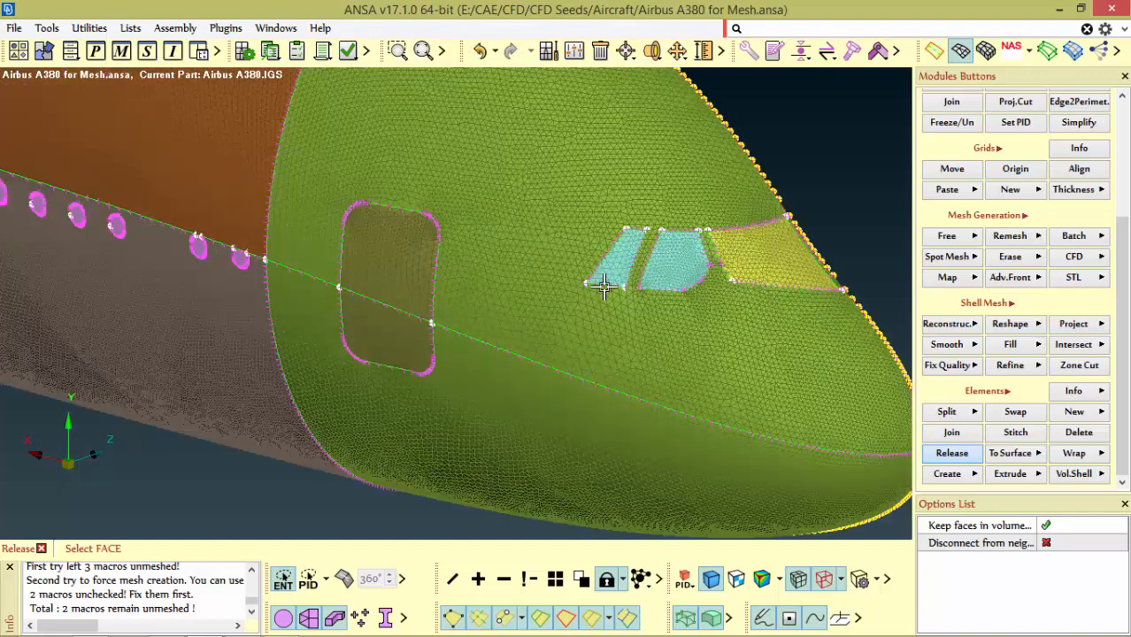
scroll(688, 339, "down", 8)
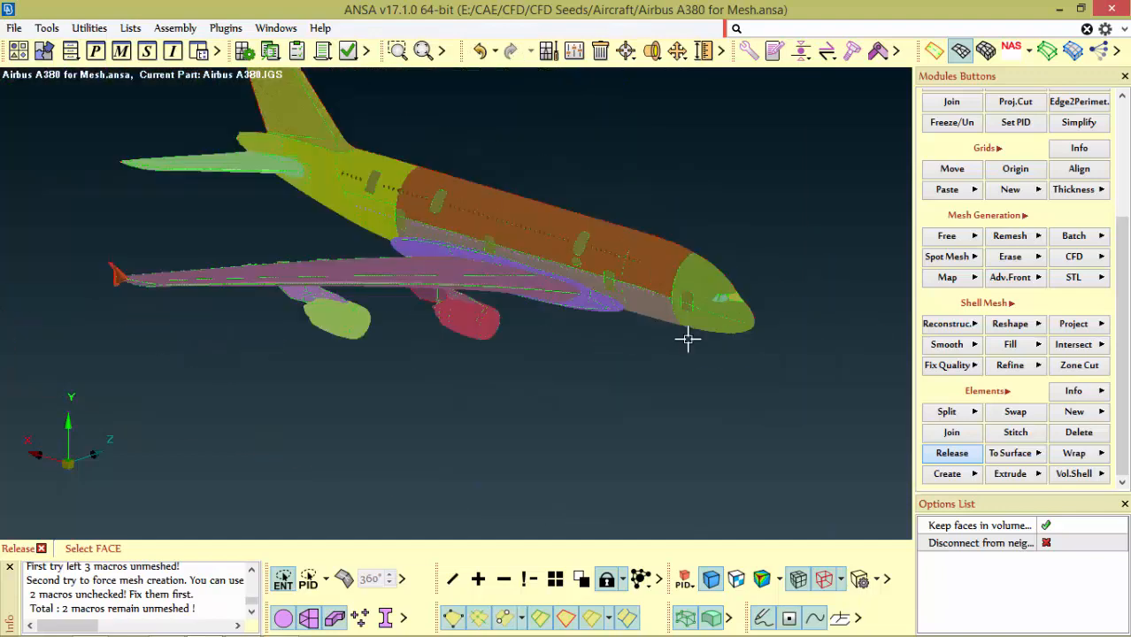
left_click(302, 617)
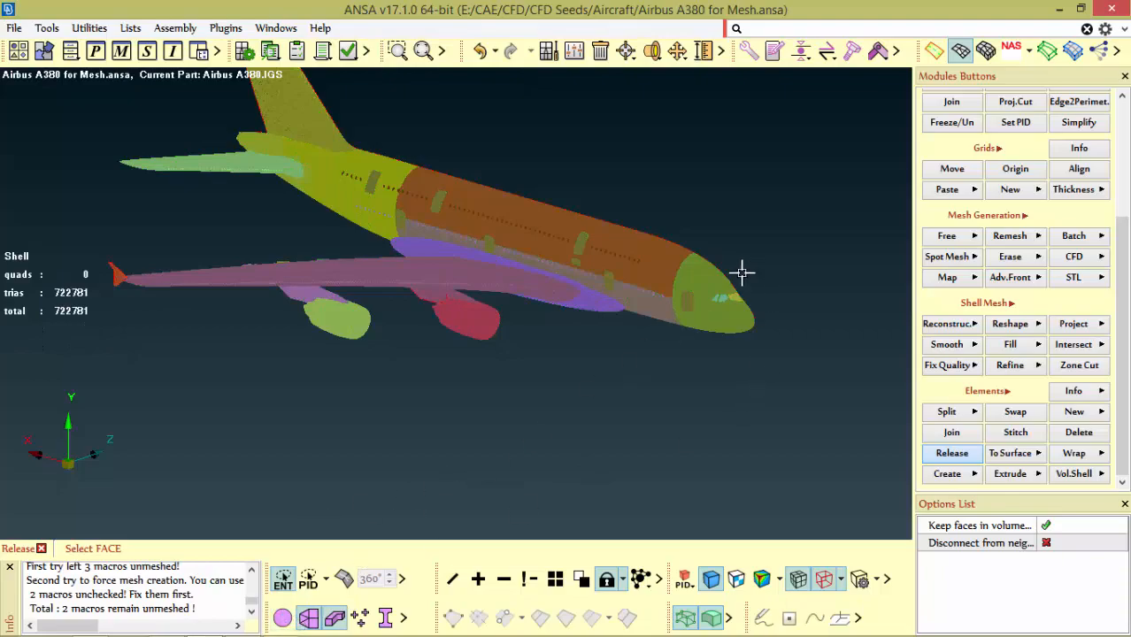
Inspect the released mesh along the nose's upper edge and around the cockpit windows
scroll(739, 270, "up", 2)
scroll(624, 225, "up", 2)
scroll(643, 254, "up", 2)
left_click_drag(525, 227, 477, 159, "ctrl")
scroll(750, 238, "up", 4)
scroll(669, 276, "down", 2)
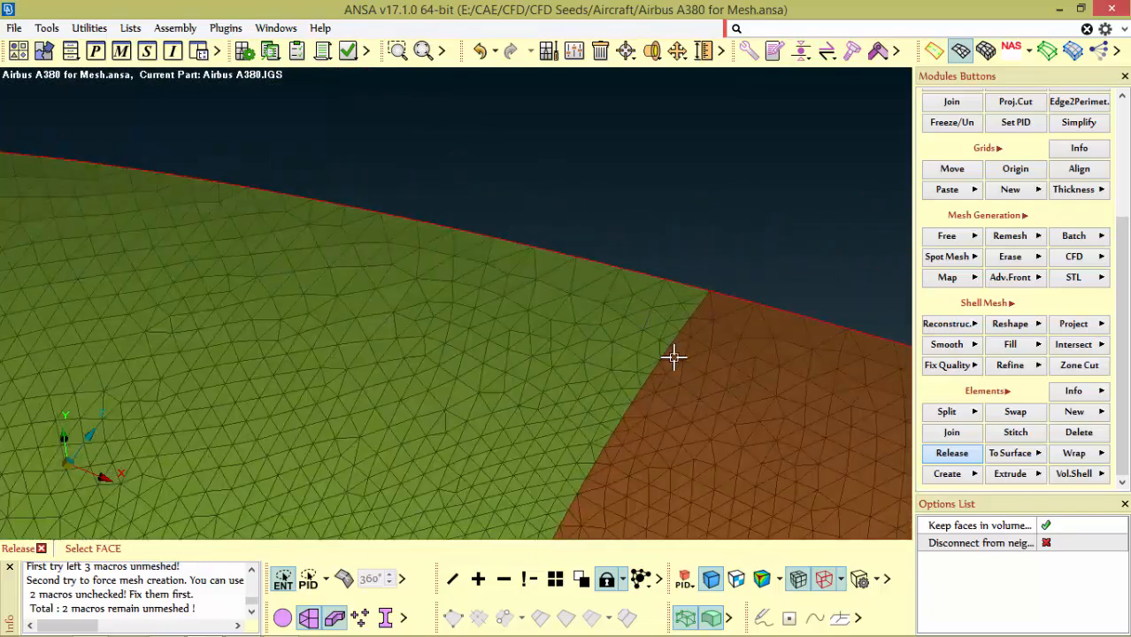
scroll(810, 396, "down", 3)
scroll(674, 288, "down", 4)
scroll(699, 400, "up", 3)
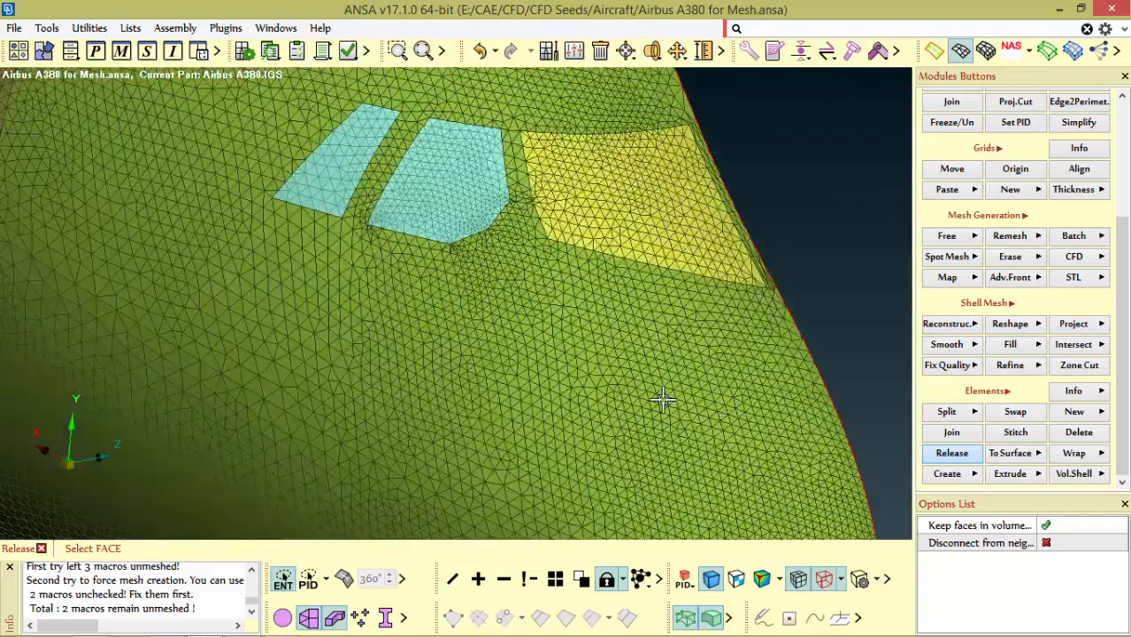
Inspect the released mesh around the wing root, engine pylons, rear fuselage and tail junctions
scroll(388, 309, "down", 4)
scroll(531, 214, "up", 4)
scroll(631, 330, "down", 4)
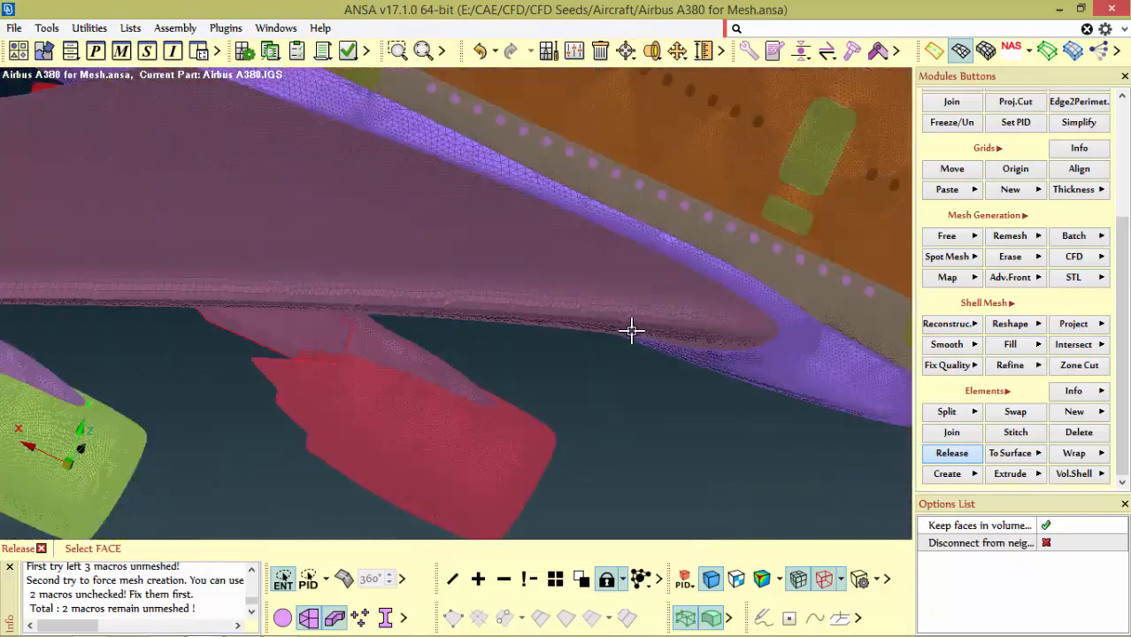
left_click_drag(631, 331, 713, 308, "ctrl")
scroll(712, 310, "down", 5)
scroll(528, 323, "up", 5)
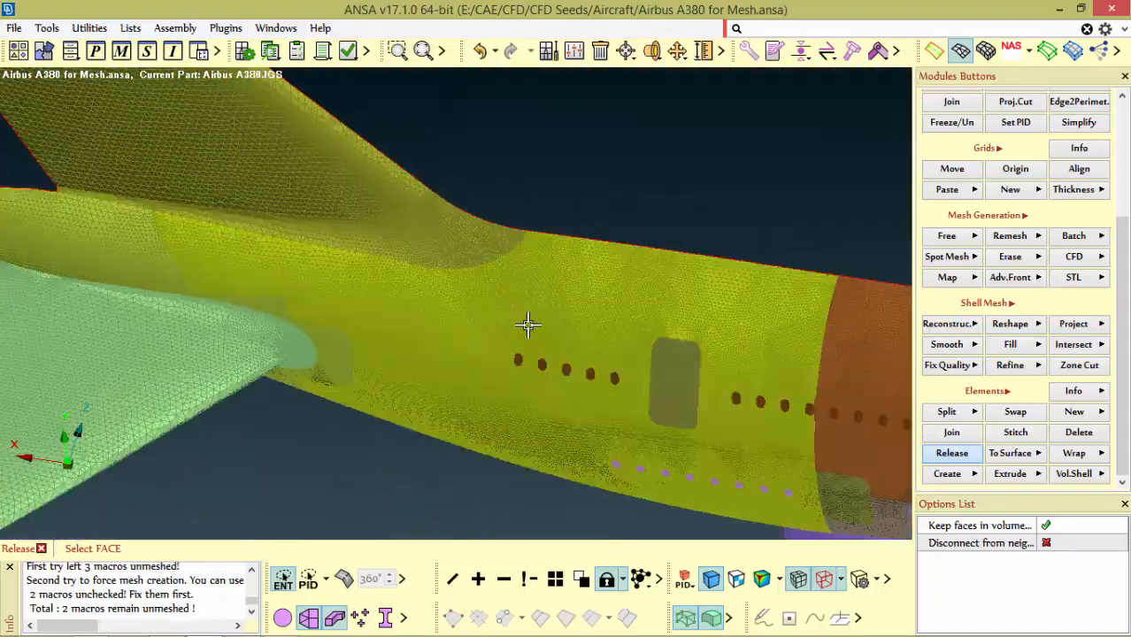
left_click_drag(528, 323, 553, 340, "ctrl")
scroll(530, 278, "up", 3)
scroll(369, 267, "up", 5)
scroll(477, 331, "down", 5)
scroll(462, 336, "down", 5)
scroll(404, 340, "up", 3)
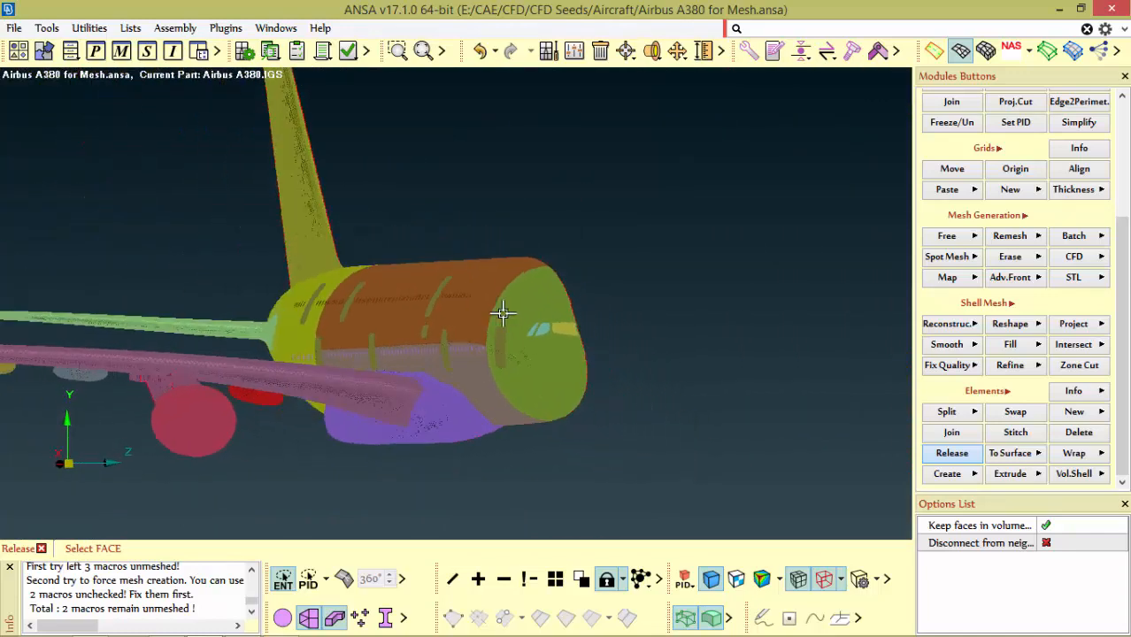
Inspect the released mesh around the forward fuselage doors and passenger windows, and across the cockpit windows from different angles
left_click_drag(502, 313, 591, 302, "ctrl")
scroll(504, 291, "up", 5)
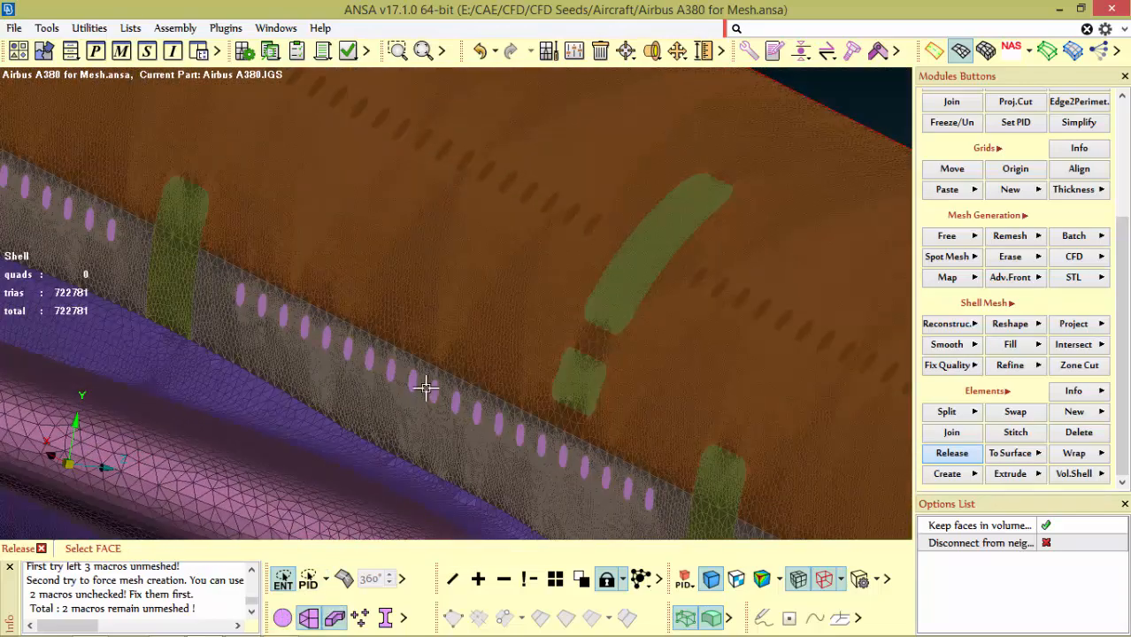
scroll(425, 388, "down", 6)
scroll(535, 403, "up", 5)
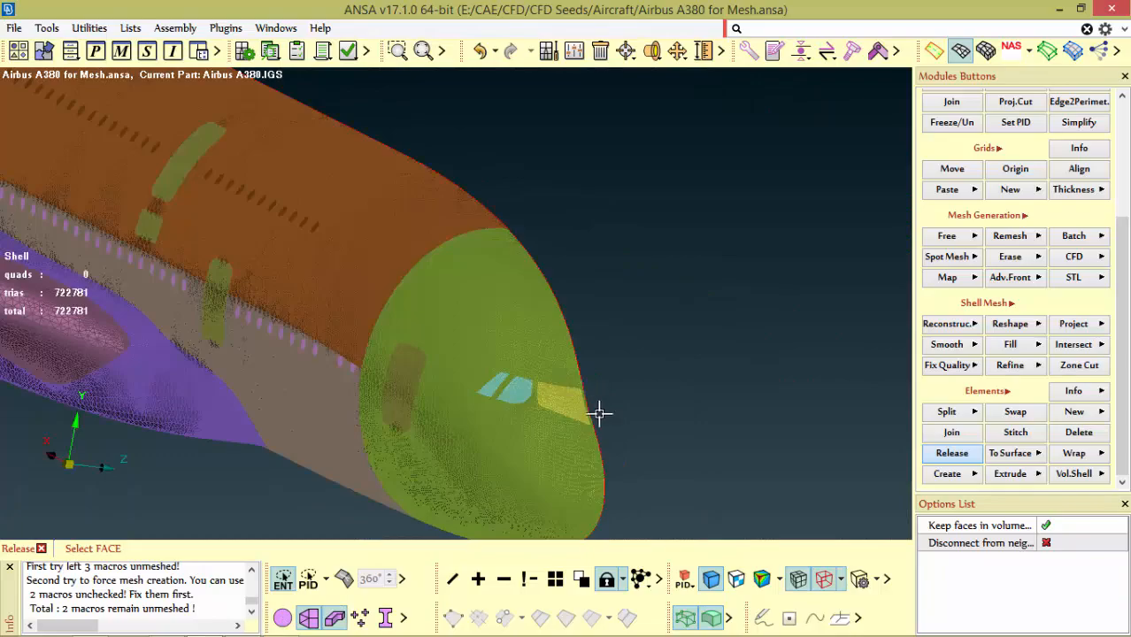
scroll(599, 413, "up", 5)
left_click_drag(528, 333, 533, 164, "ctrl")
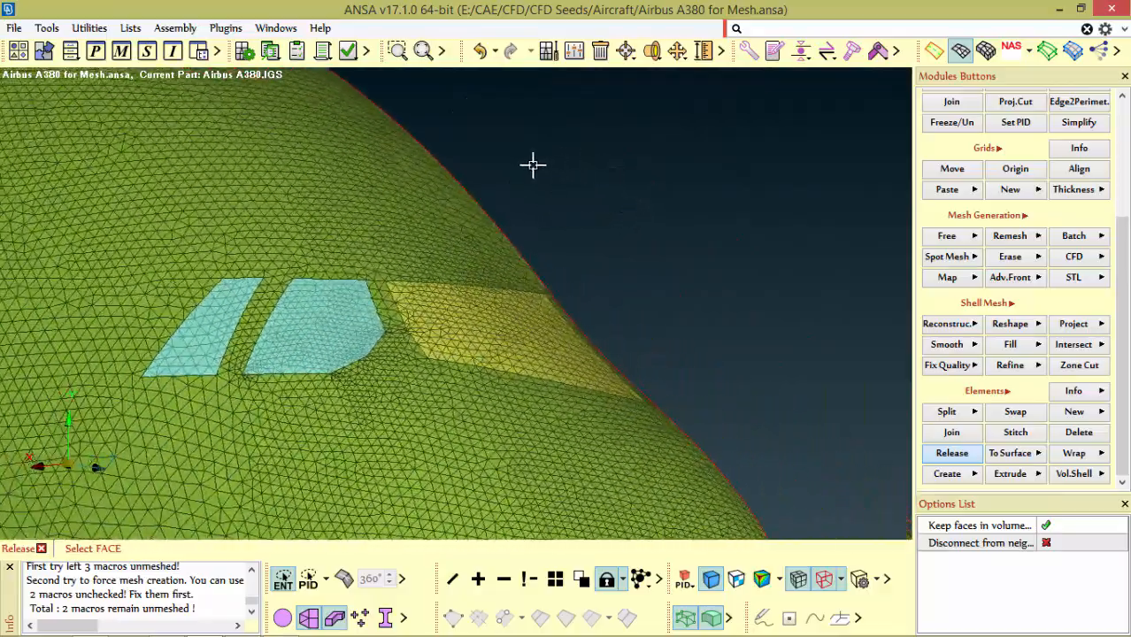
scroll(539, 186, "down", 5)
scroll(540, 193, "up", 5)
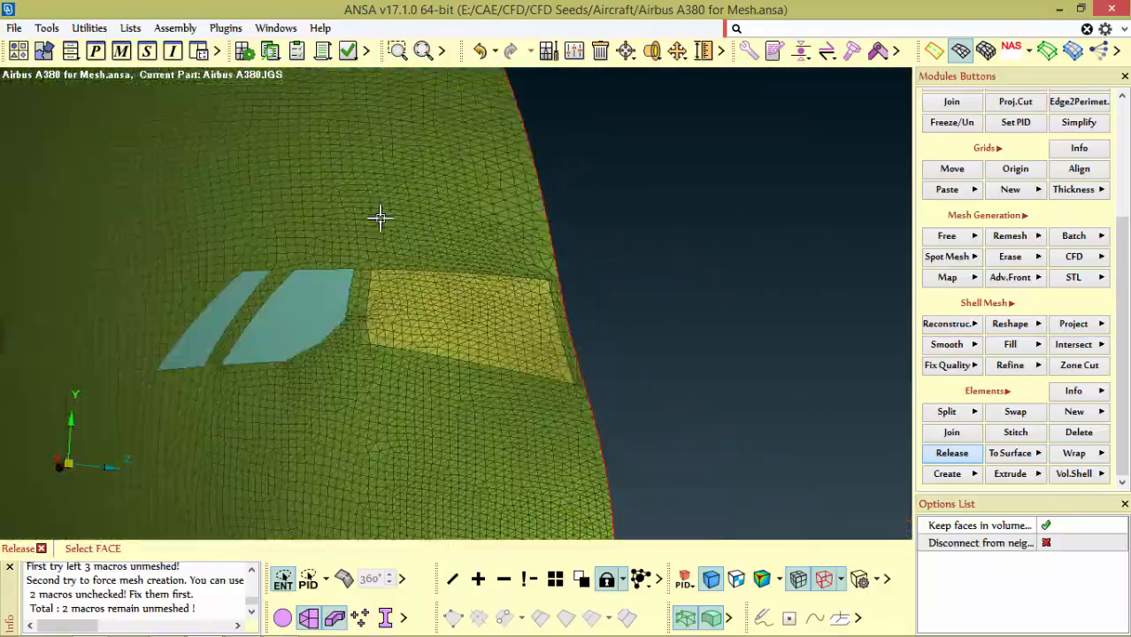